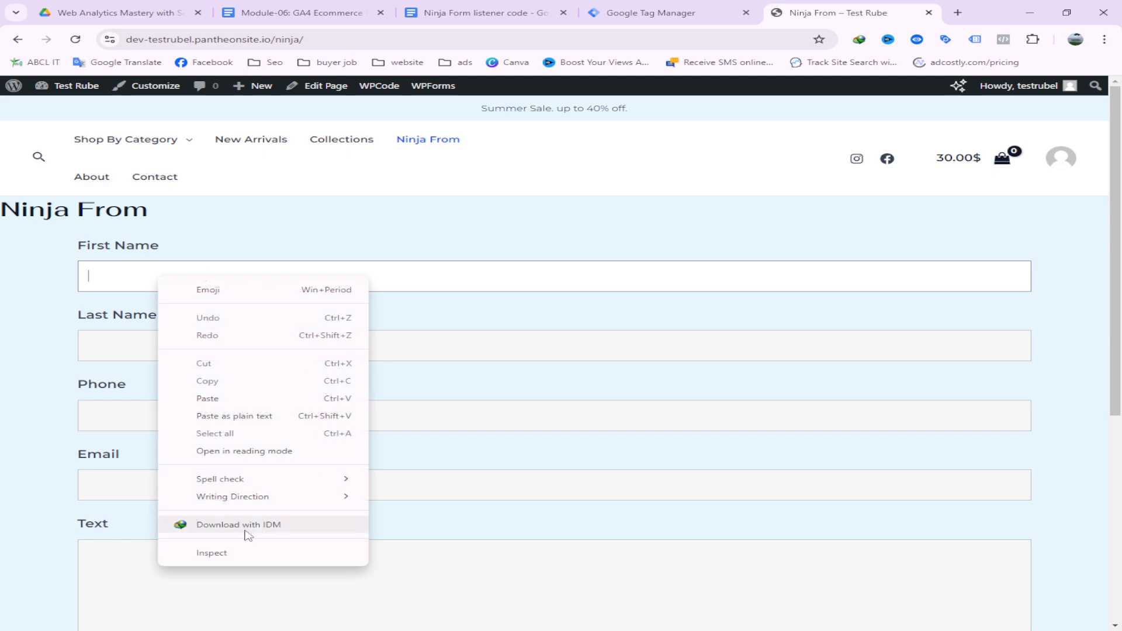
Inspect the First Name input's Ninja Forms class attribute in DevTools, then close DevTools
click(224, 553)
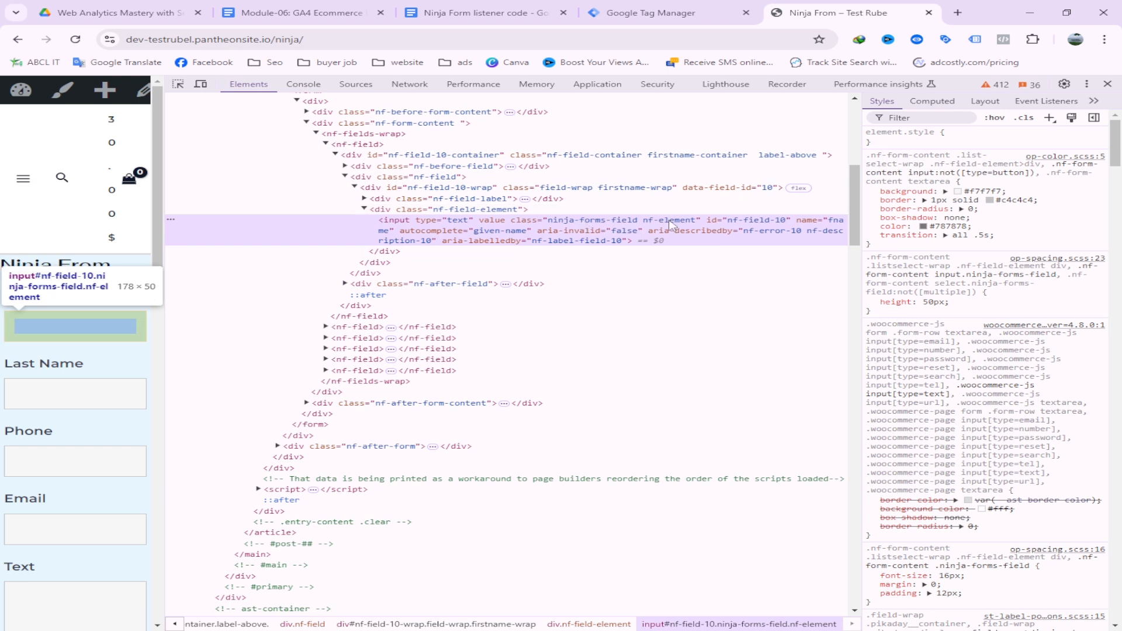
double_click(589, 221)
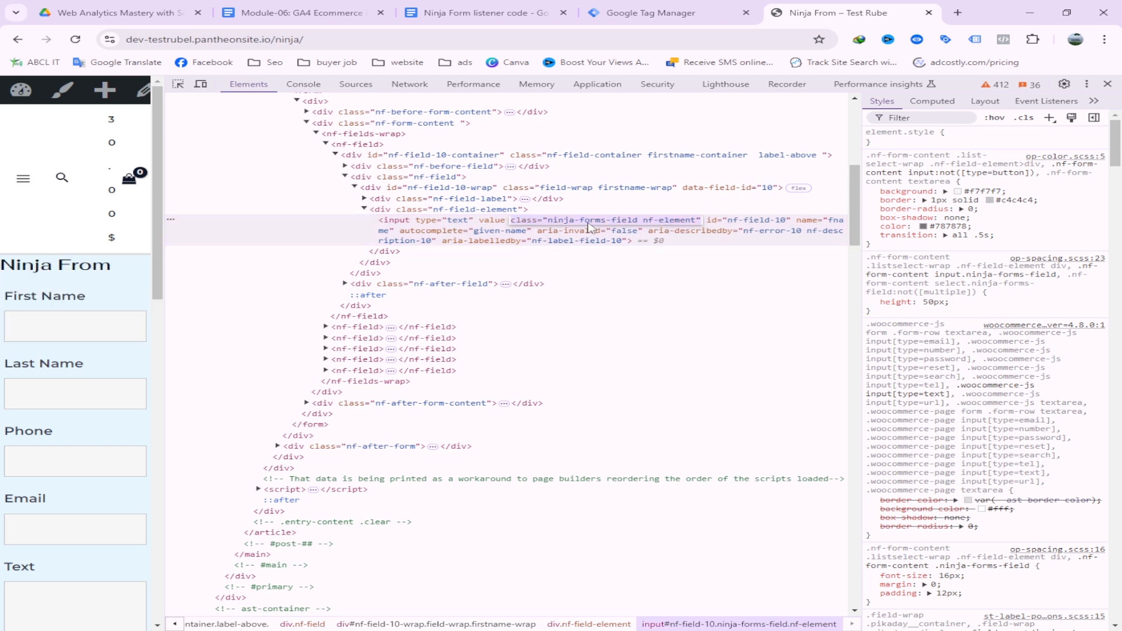
click(1108, 84)
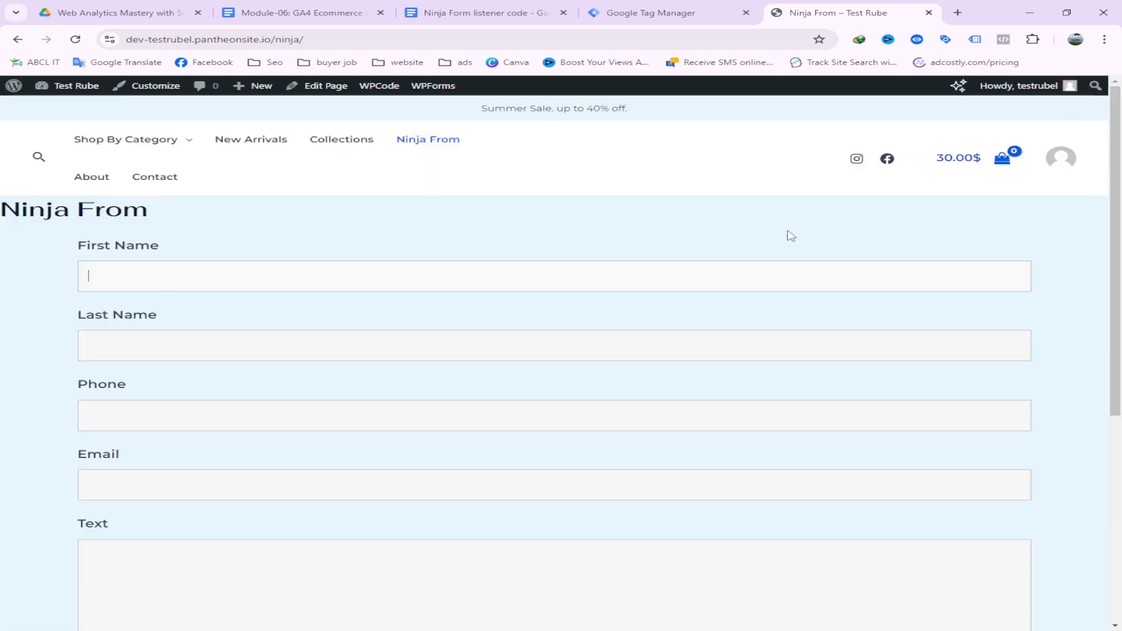
scroll(226, 369, down, 4)
scroll(239, 337, up, 1)
scroll(239, 336, up, 3)
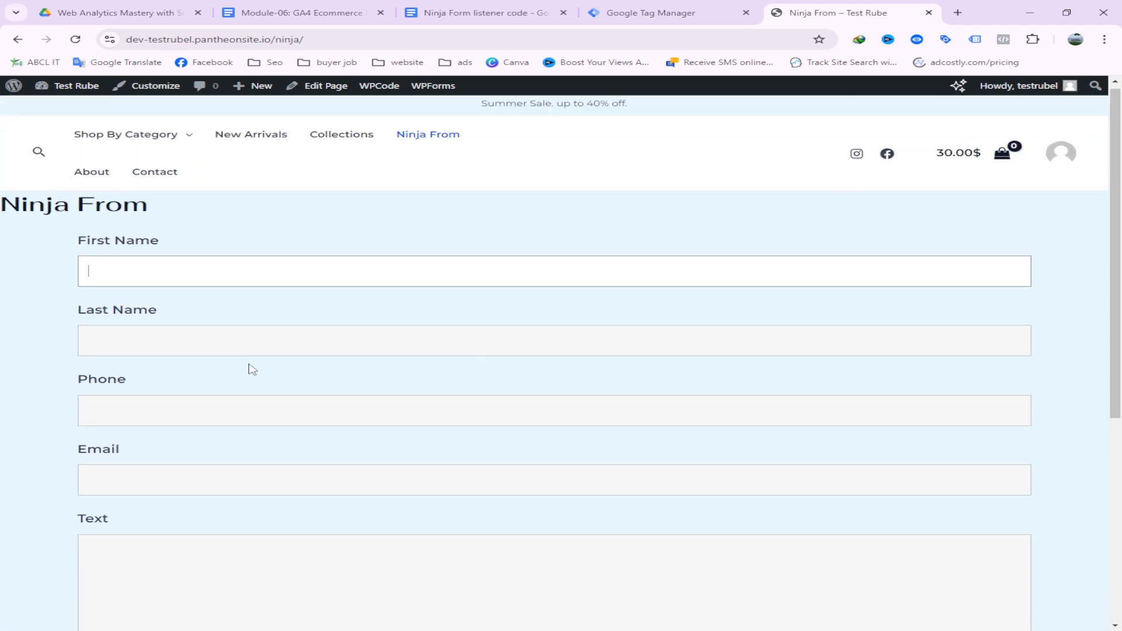
scroll(298, 328, down, 3)
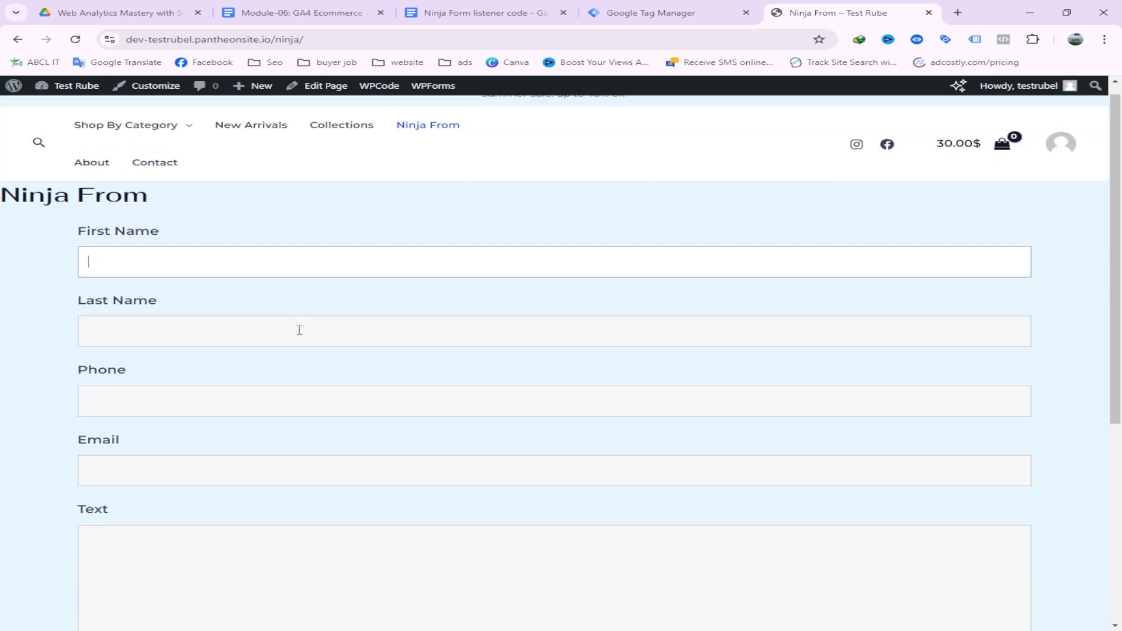
scroll(289, 349, up, 2)
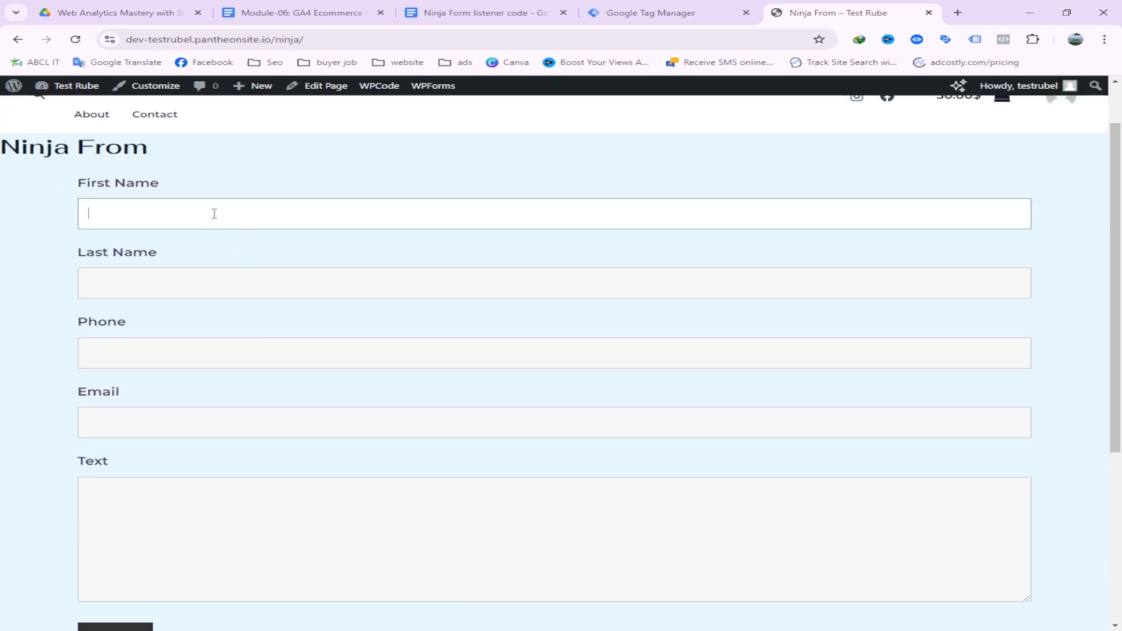
Copy the entire Ninja Form listener script from the Google Doc and bring up Tag Manager
click(477, 6)
drag(398, 555, 297, 227)
right_click(381, 254)
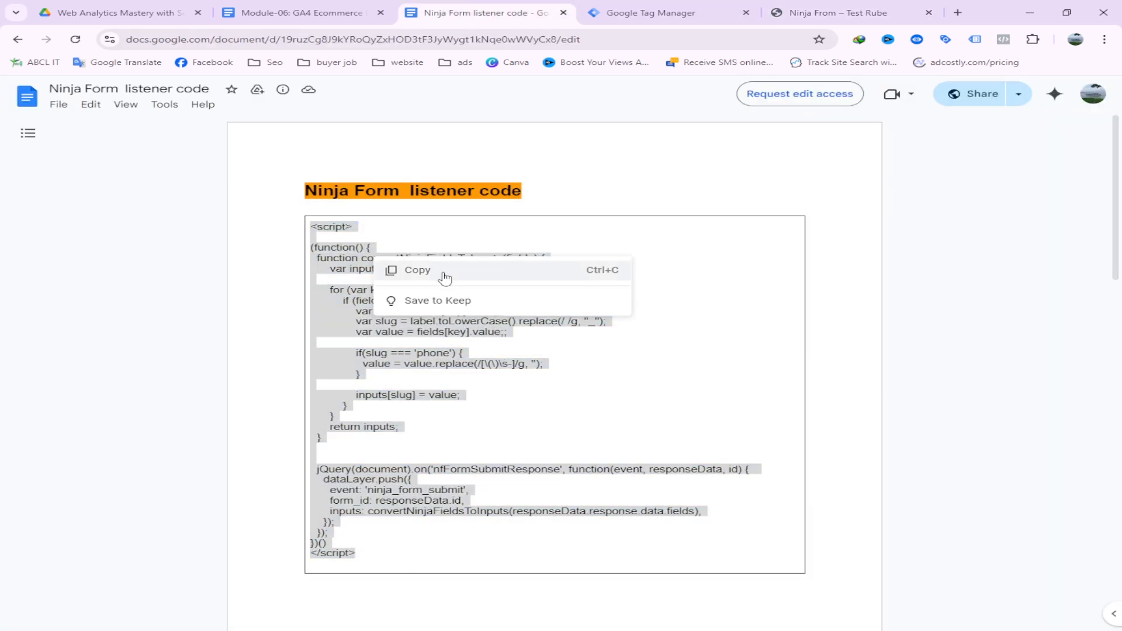
click(441, 270)
click(819, 11)
click(641, 5)
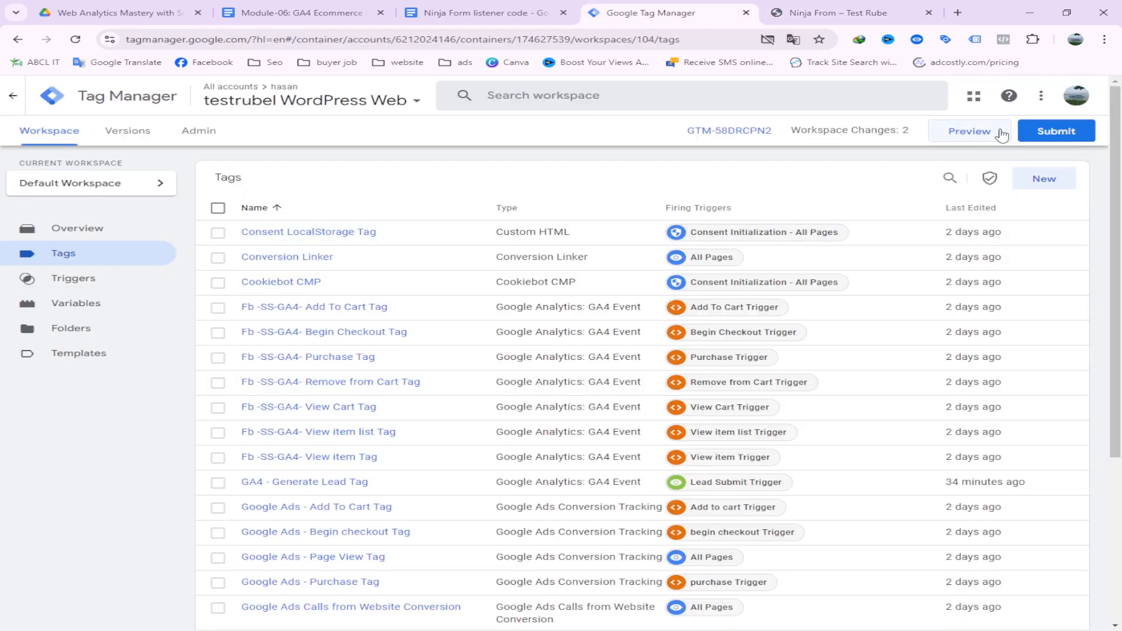
Close the Submit Changes panel without publishing, launch Preview, and reach the Tag Assistant connect page
click(1072, 131)
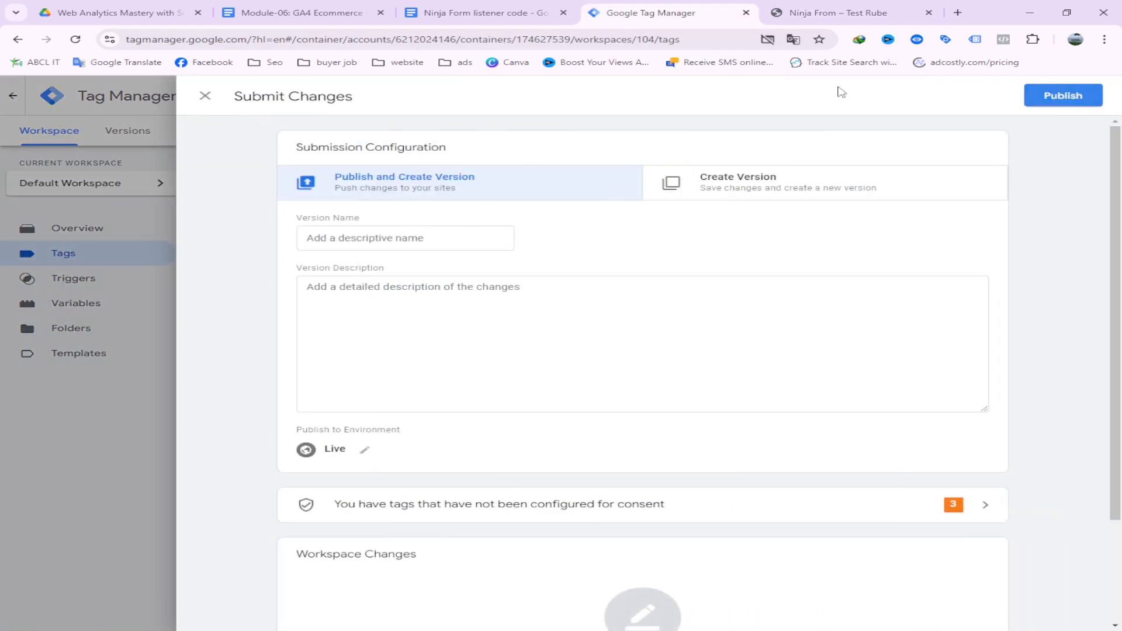
click(203, 97)
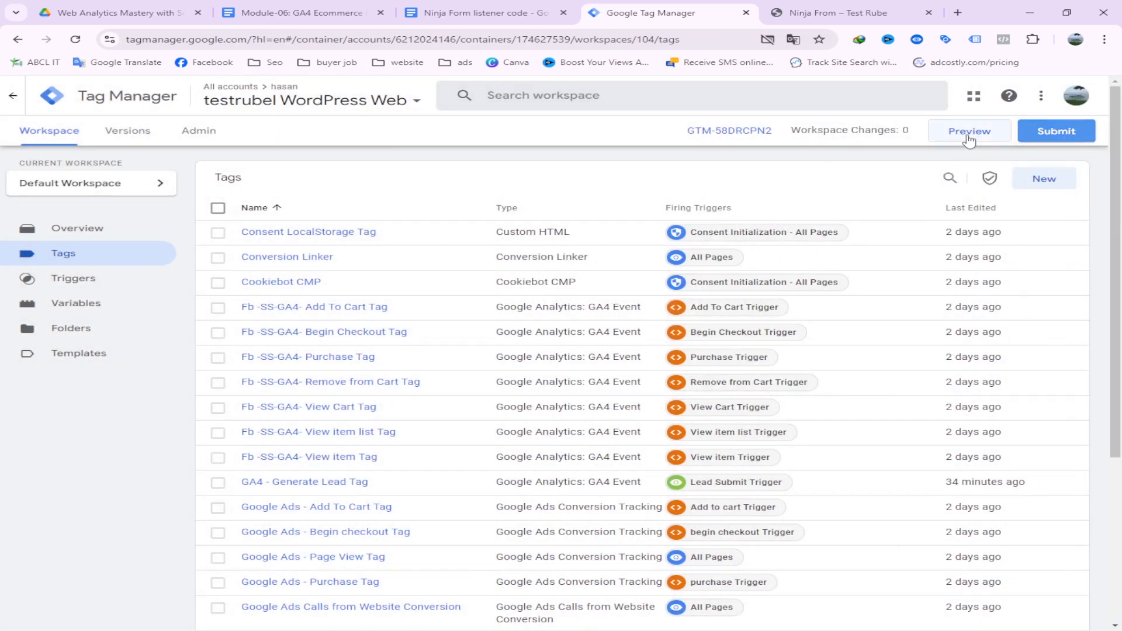
click(968, 132)
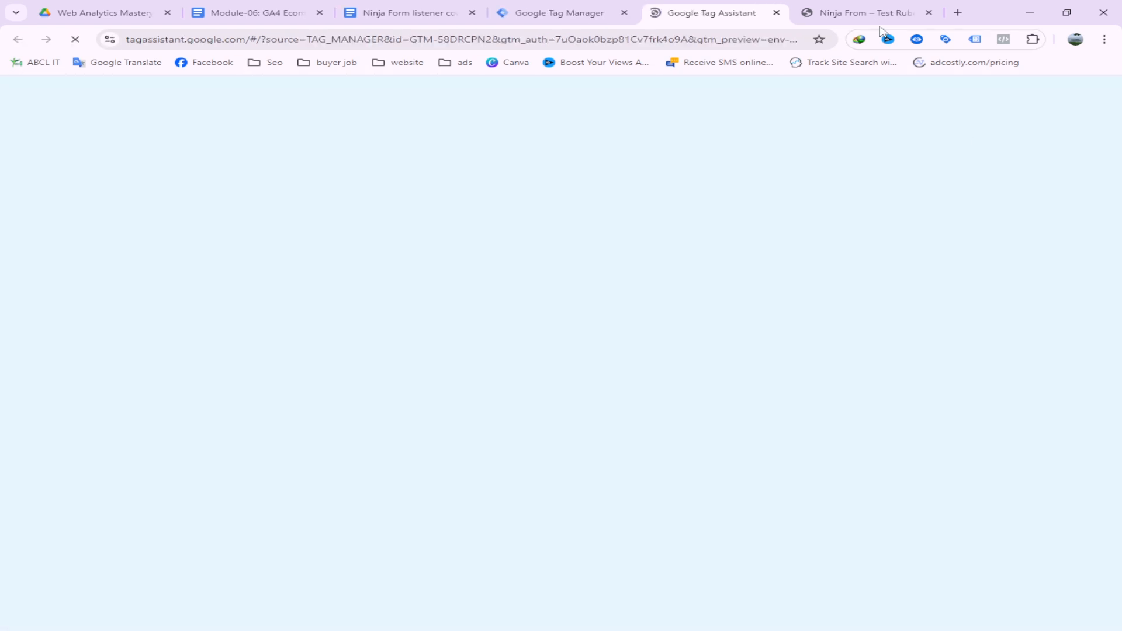
click(880, 18)
scroll(422, 345, down, 1)
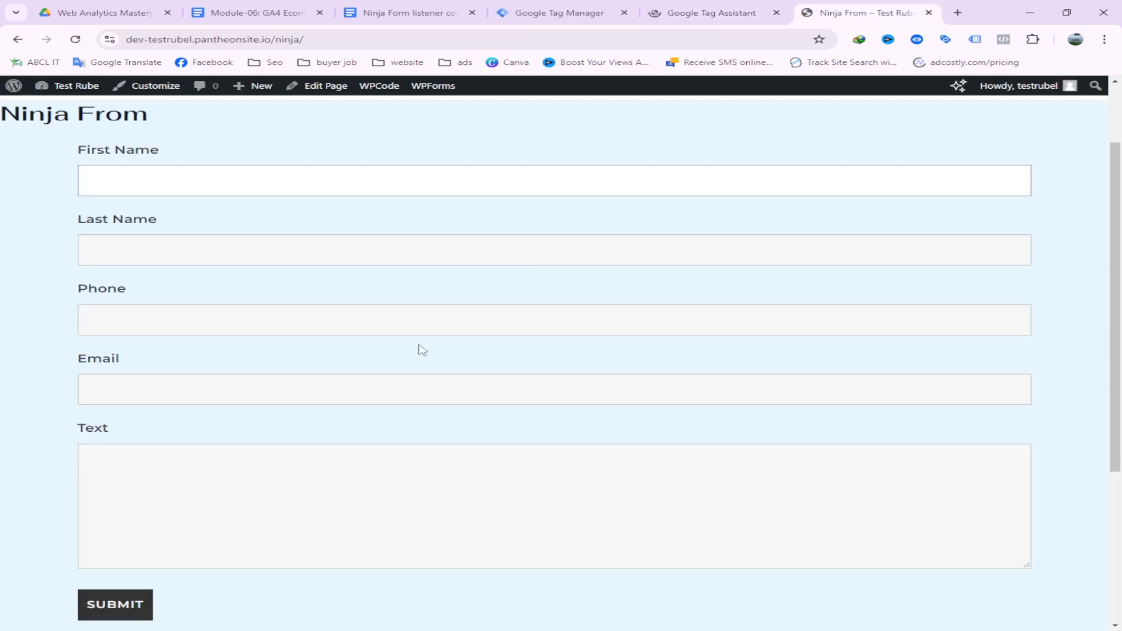
scroll(422, 350, up, 2)
click(710, 14)
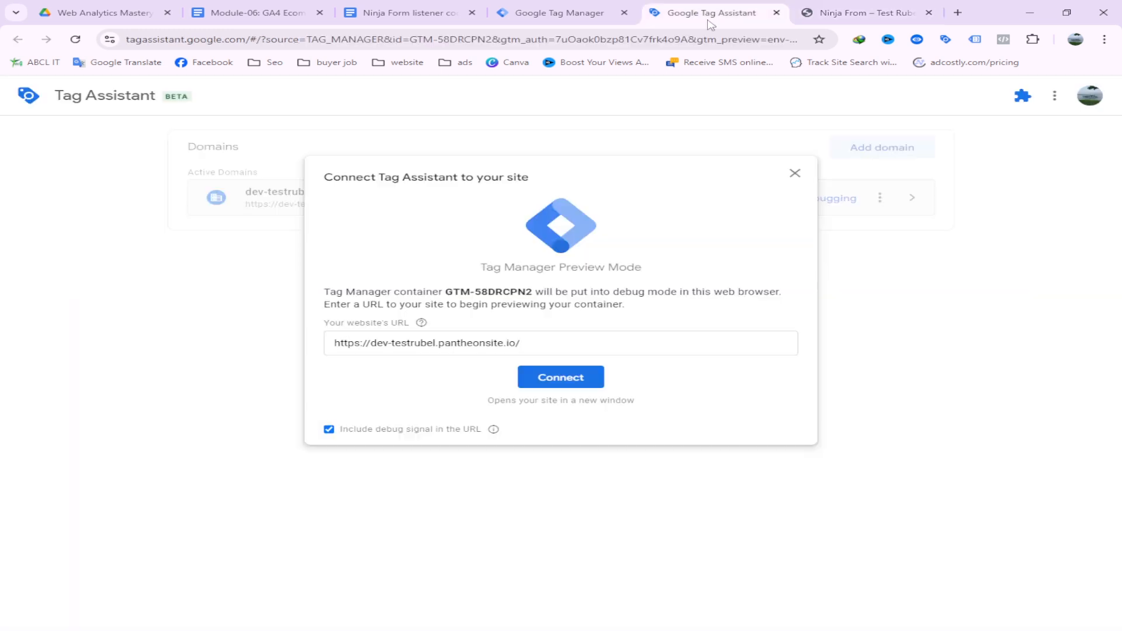
Connect Tag Assistant so the site's home page opens with the gtm_debug parameter
click(547, 382)
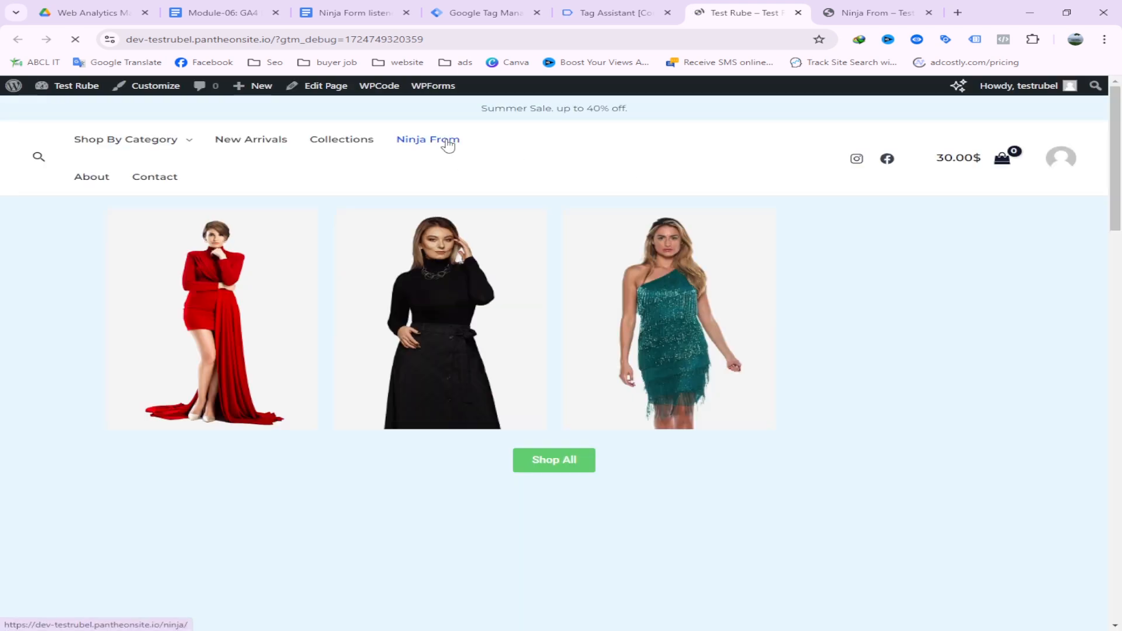
Open the Ninja From page and enter the test first and last name, accepting the spelling correction
click(446, 145)
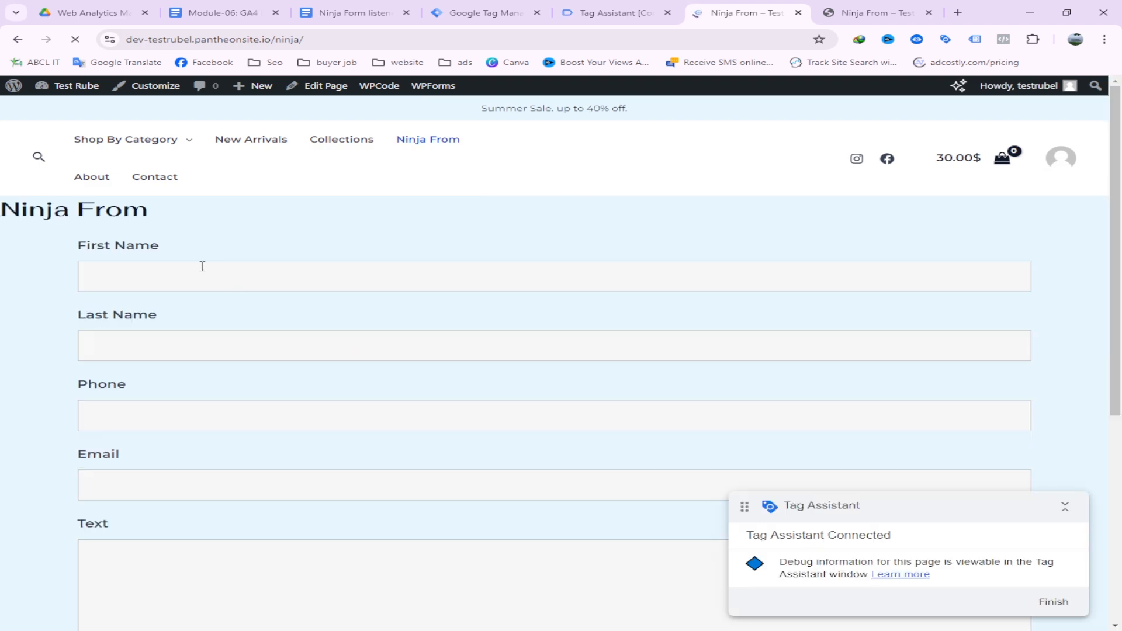
click(191, 272)
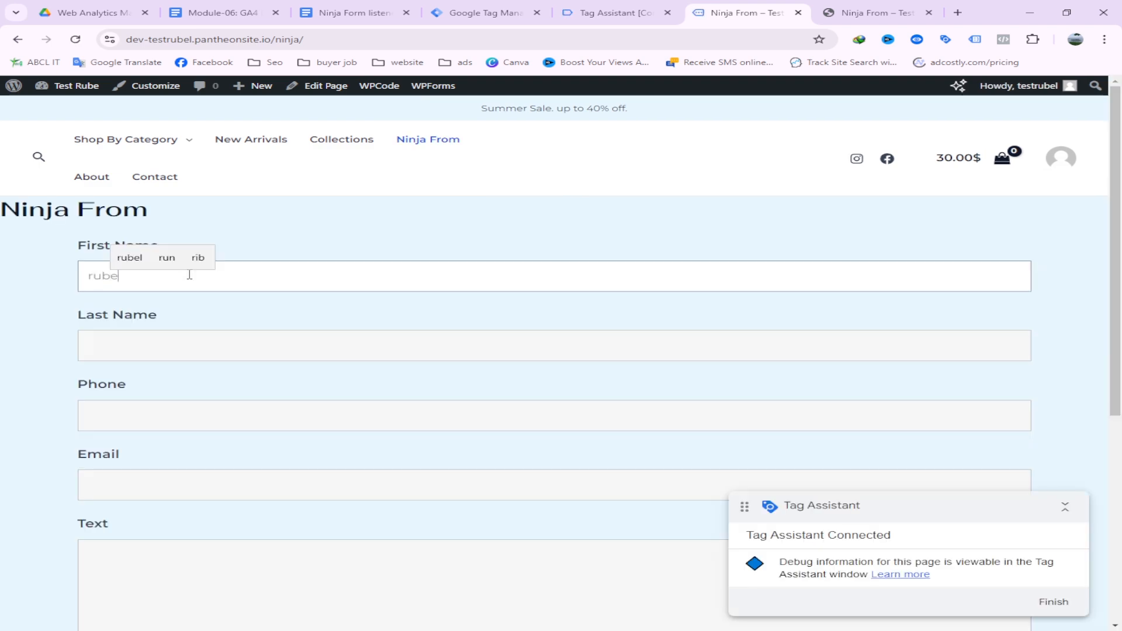
click(188, 349)
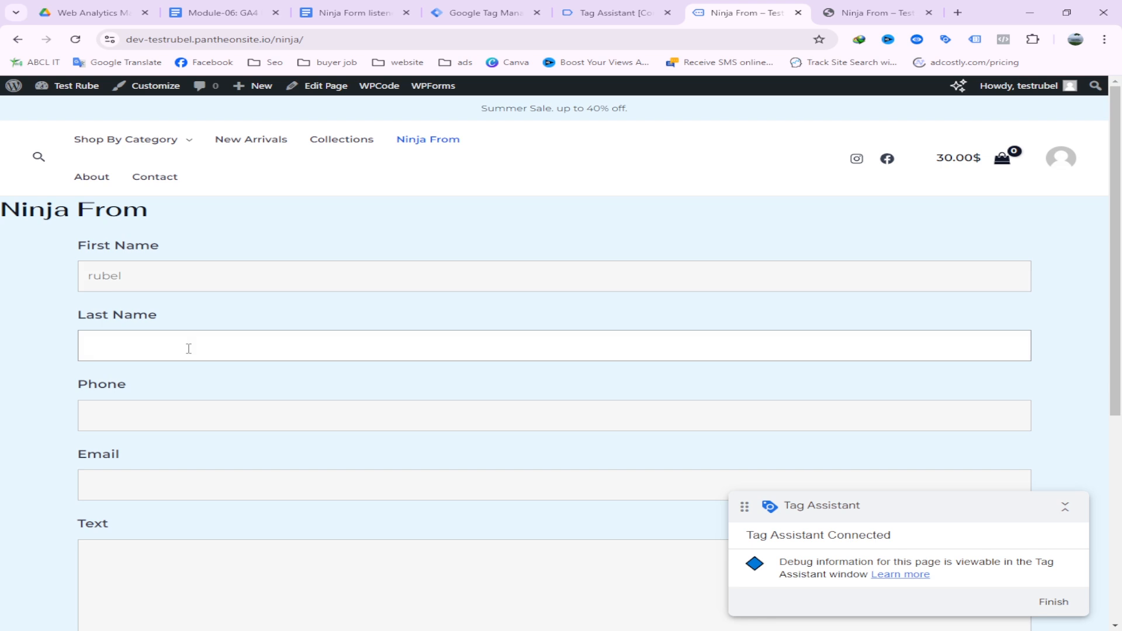
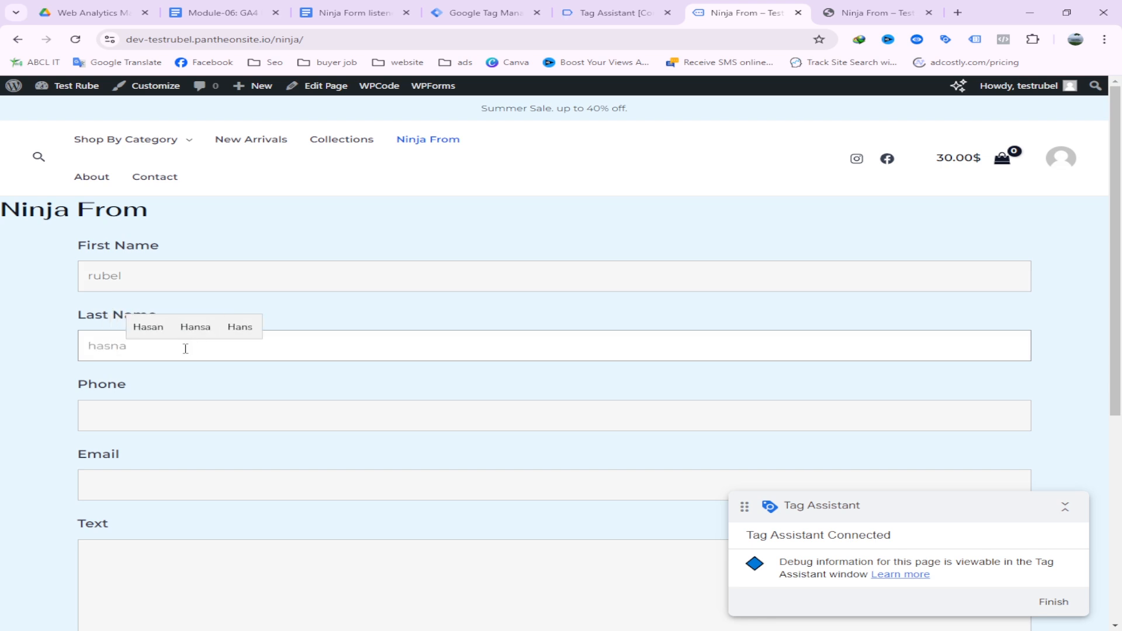
click(148, 327)
scroll(213, 376, down, 2)
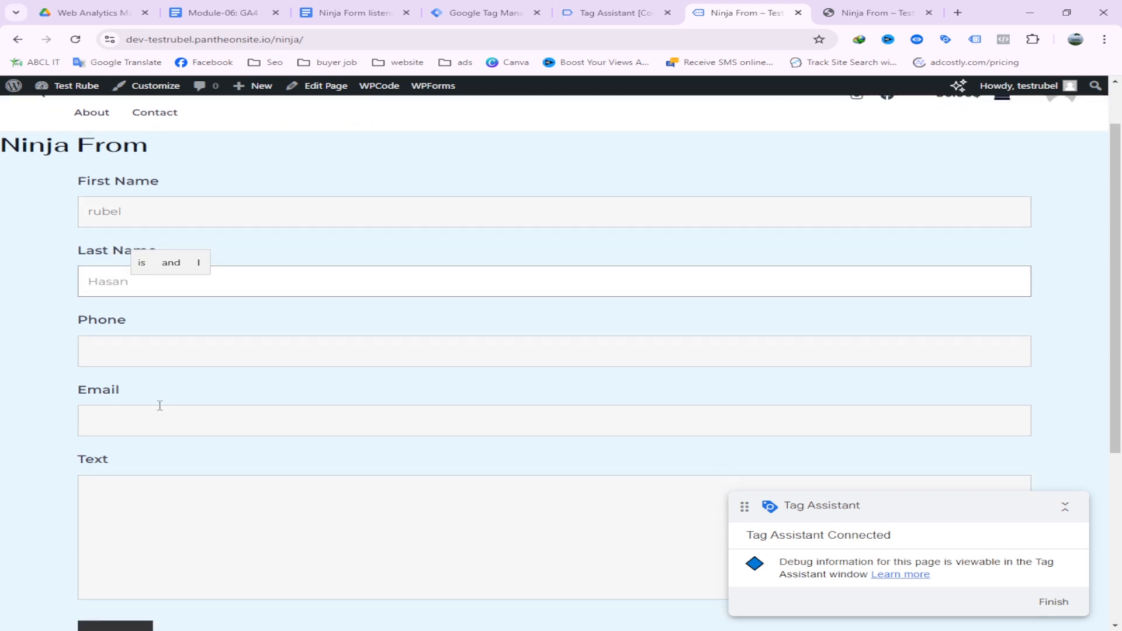
Fill the phone, the saved email suggestion and the message 'test', then submit the form
click(141, 296)
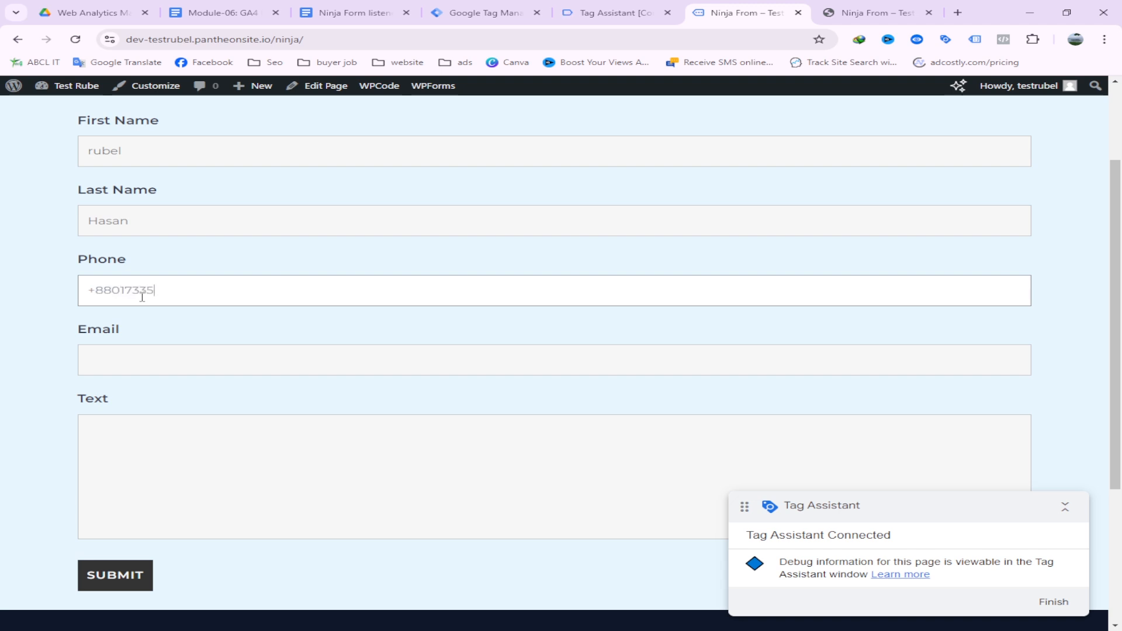
click(135, 354)
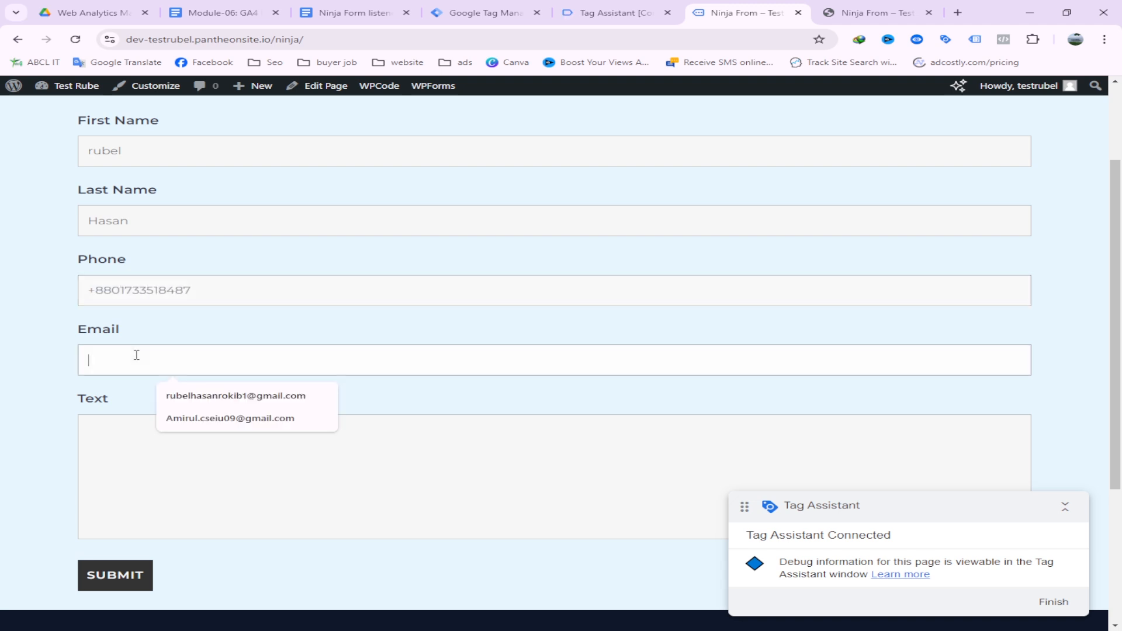
click(187, 393)
click(168, 463)
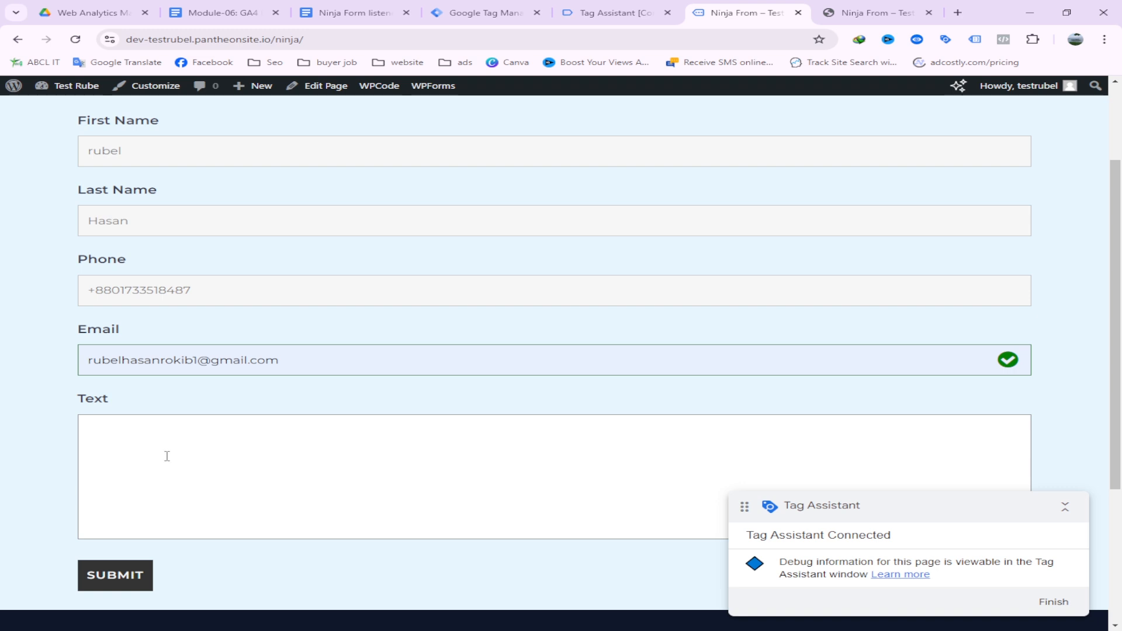
text(tesy)
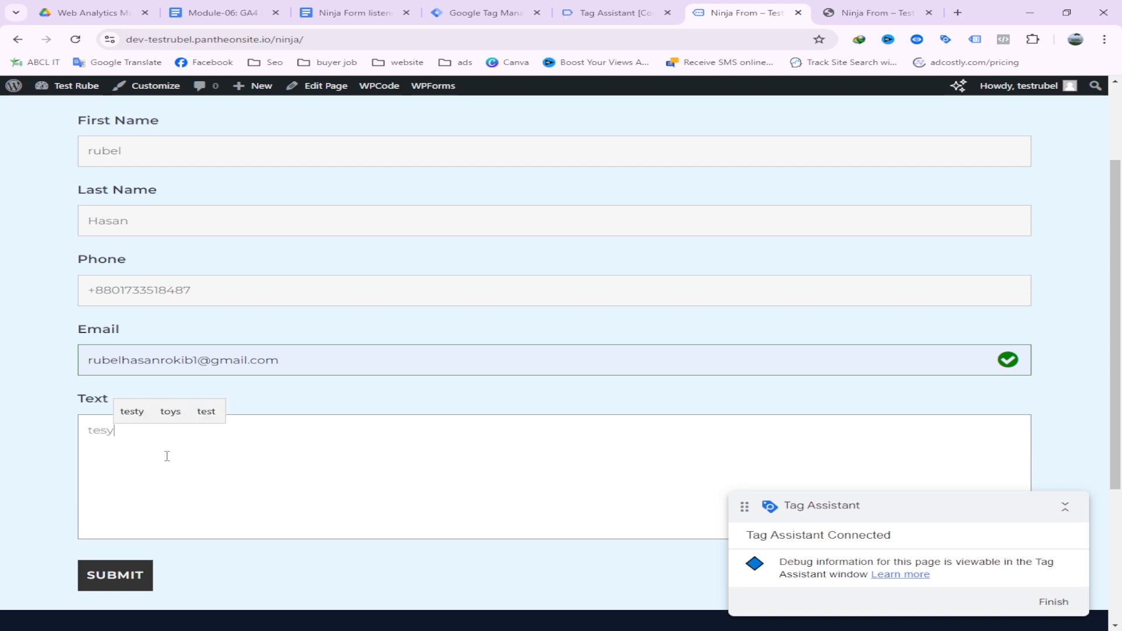
key(BackSpace)
text(t)
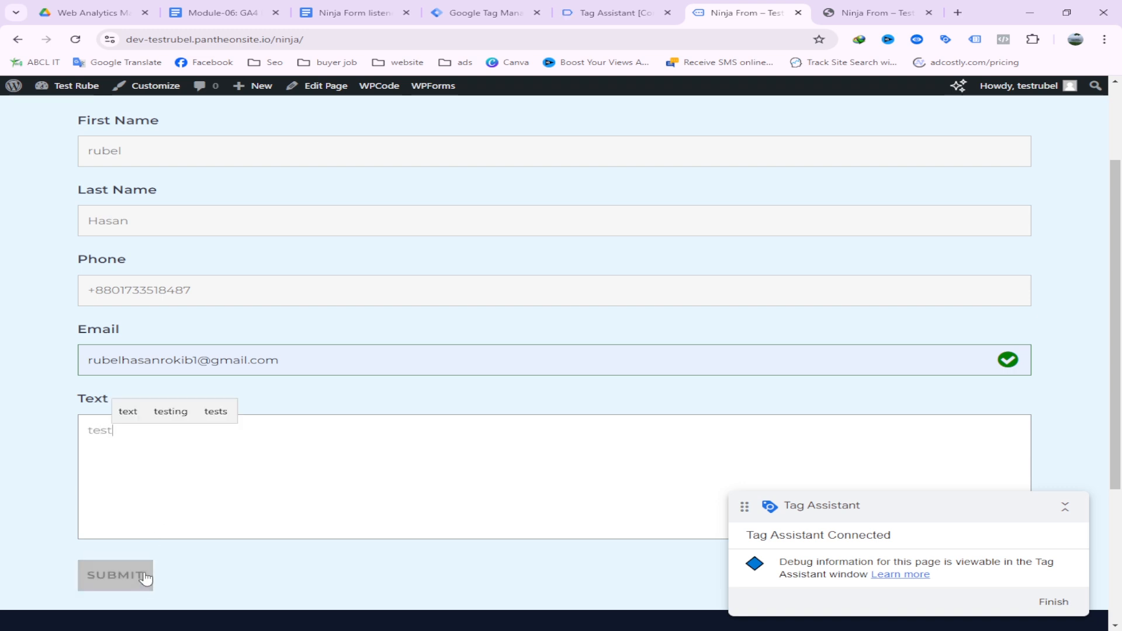
click(144, 578)
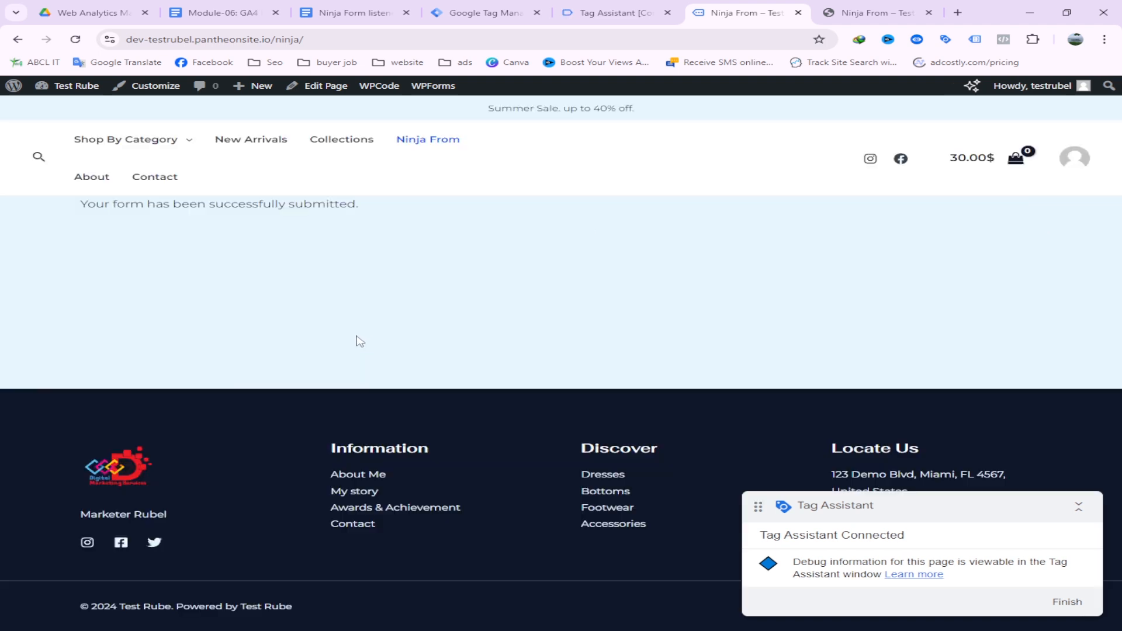
Open the form_start event in Tag Assistant and check its Tags and Variables output
click(643, 12)
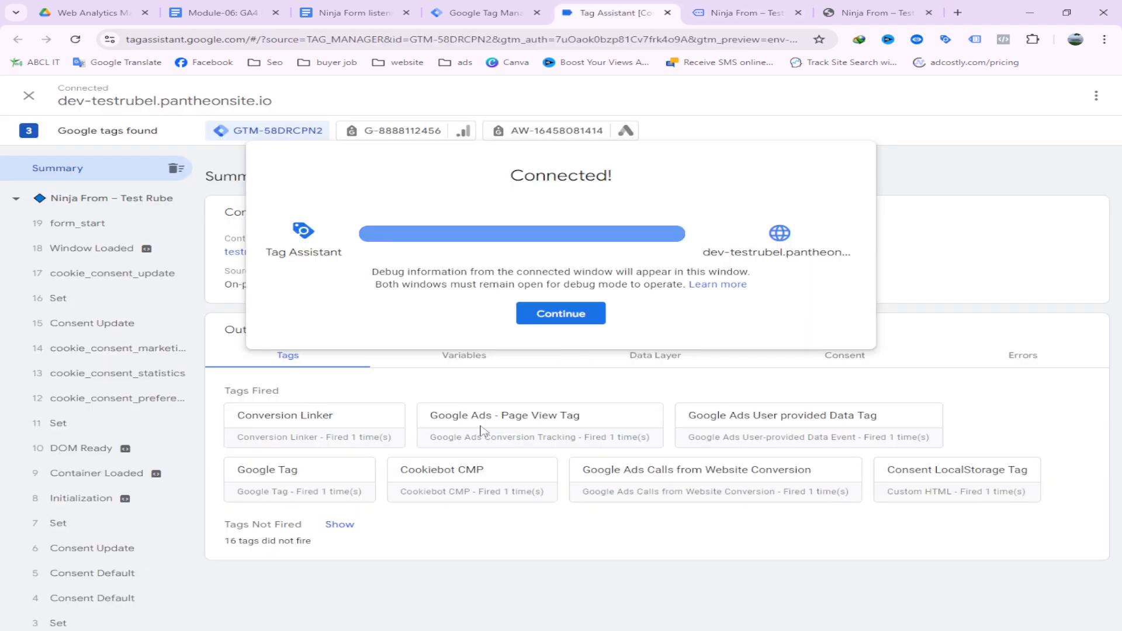
click(581, 320)
scroll(97, 383, down, 2)
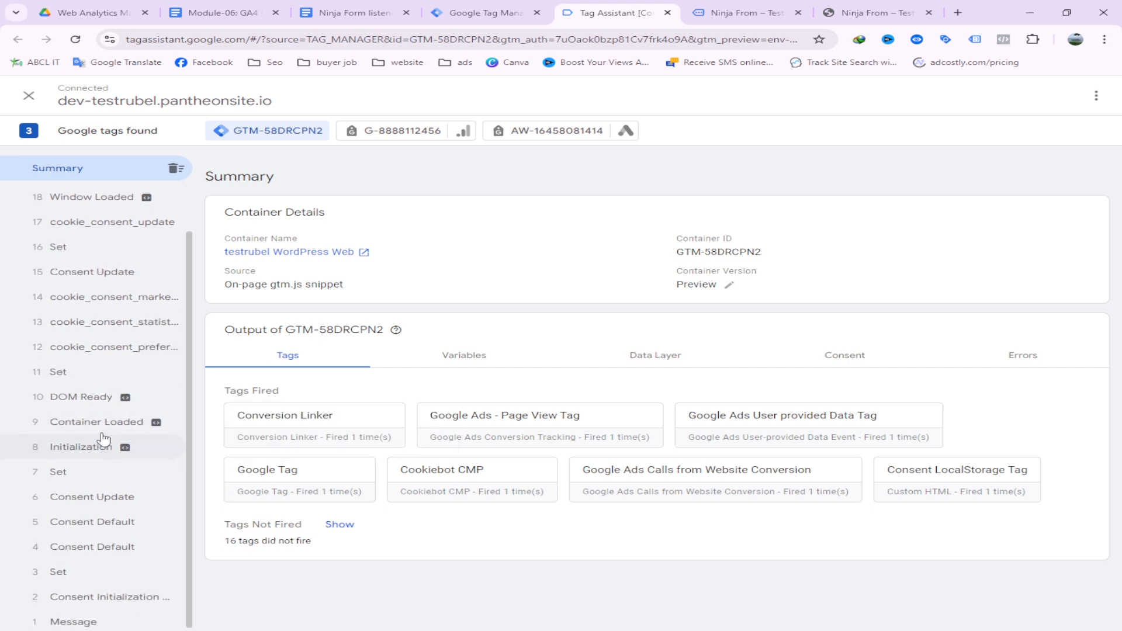
scroll(105, 435, up, 2)
click(81, 222)
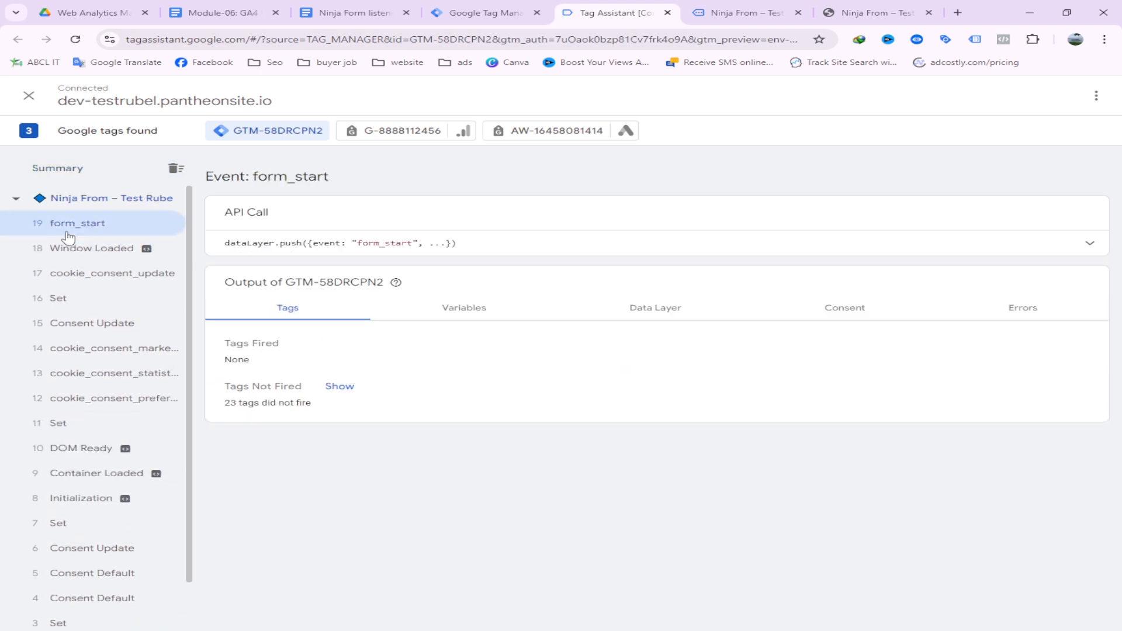
mouse_move(395, 283)
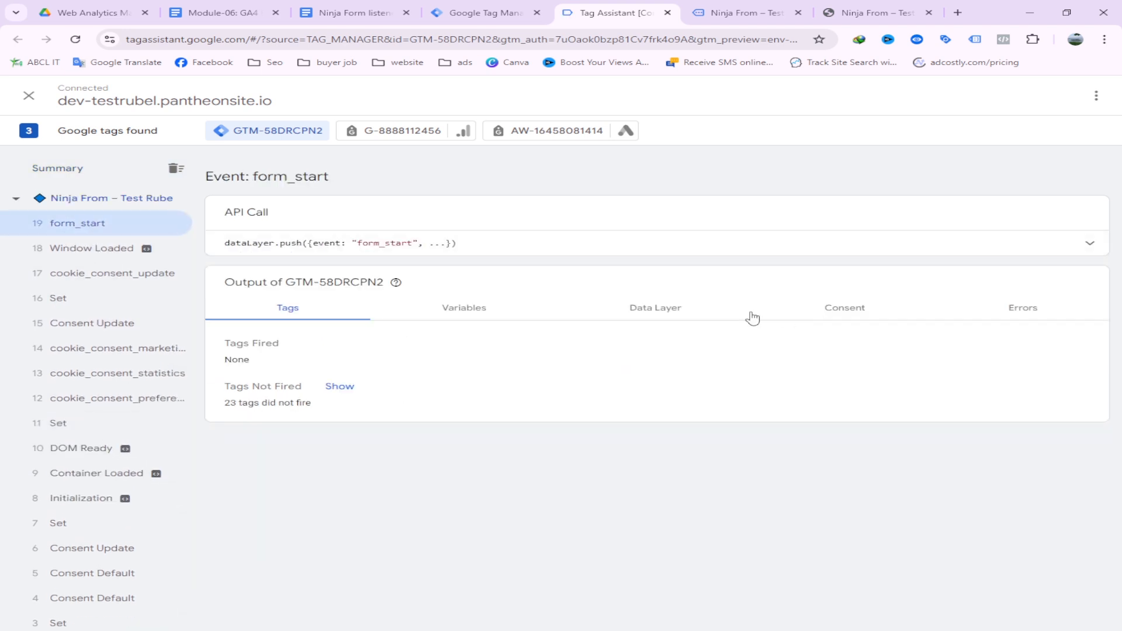
click(460, 313)
click(316, 317)
Review form_start's Variables and Data Layer, confirm no tags fired (23 not fired), then return to the form page
click(725, 13)
click(611, 13)
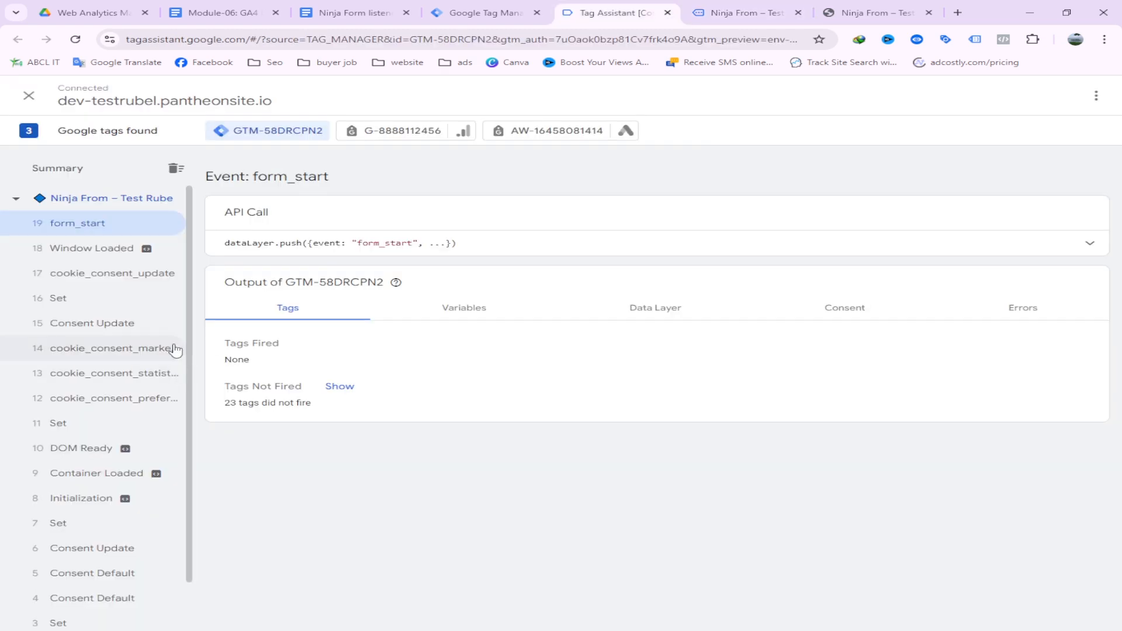
click(450, 321)
click(654, 318)
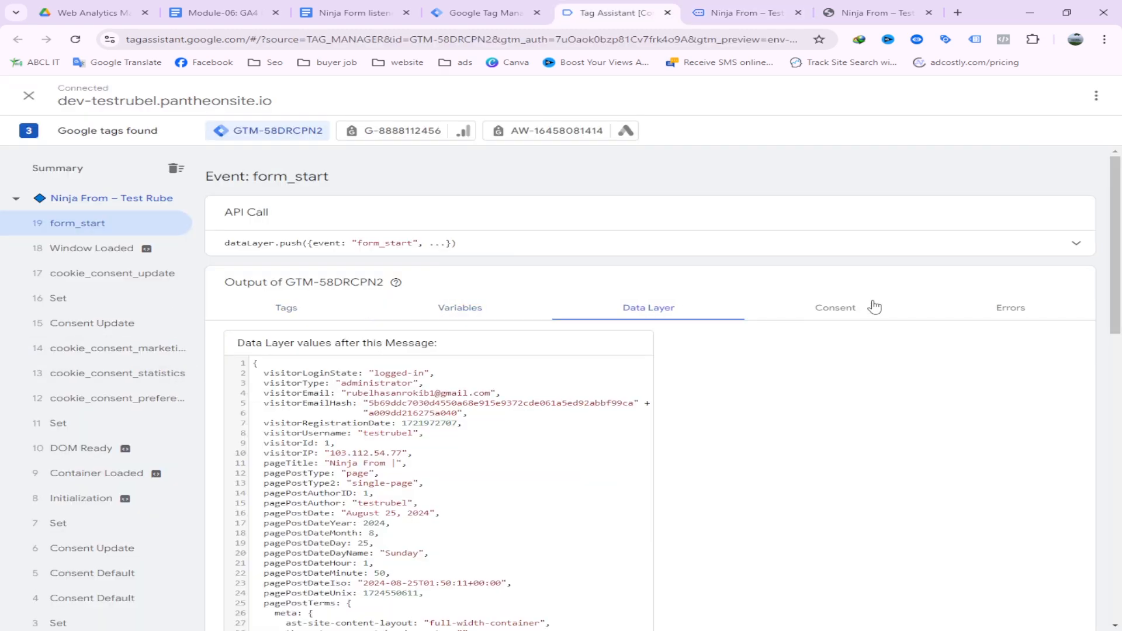
click(483, 311)
scroll(491, 392, down, 9)
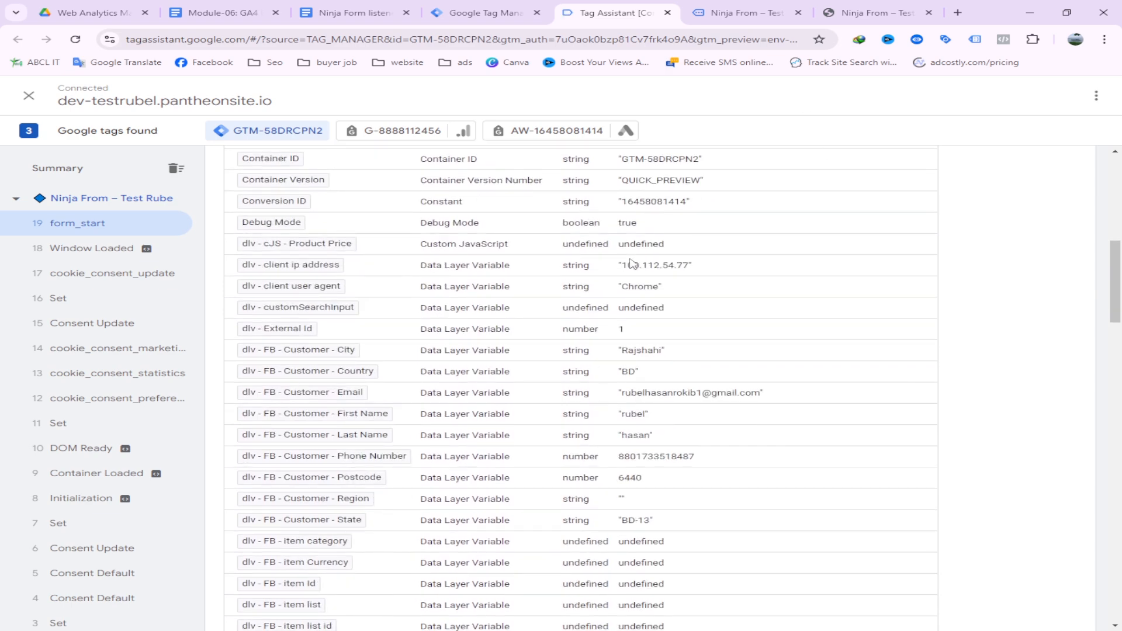
scroll(650, 301, down, 2)
scroll(592, 343, down, 6)
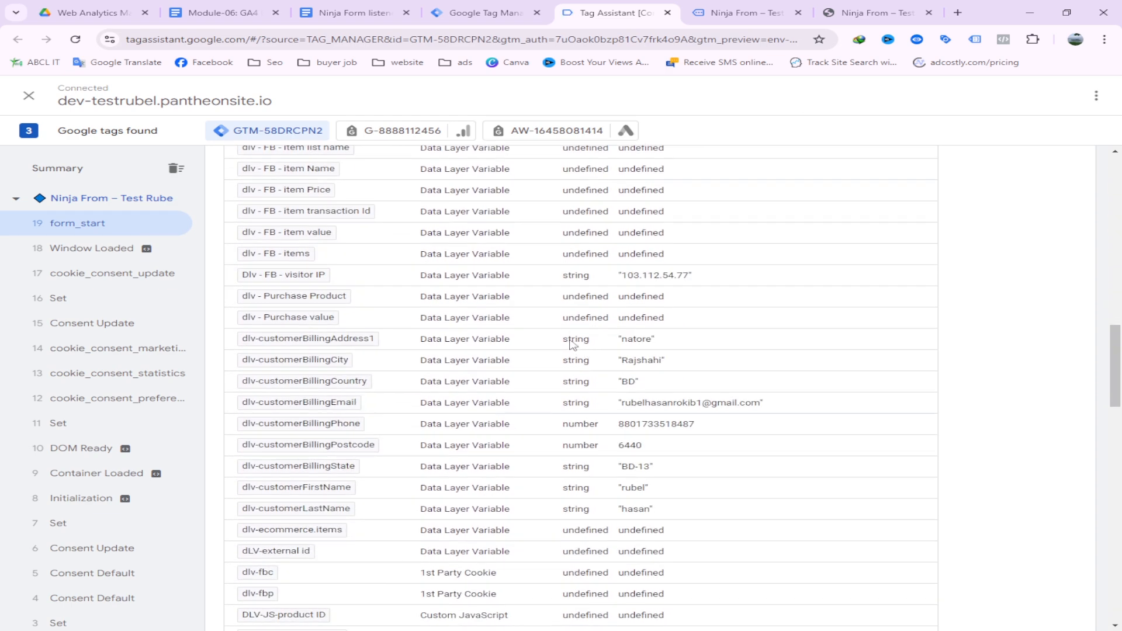
scroll(459, 321, down, 13)
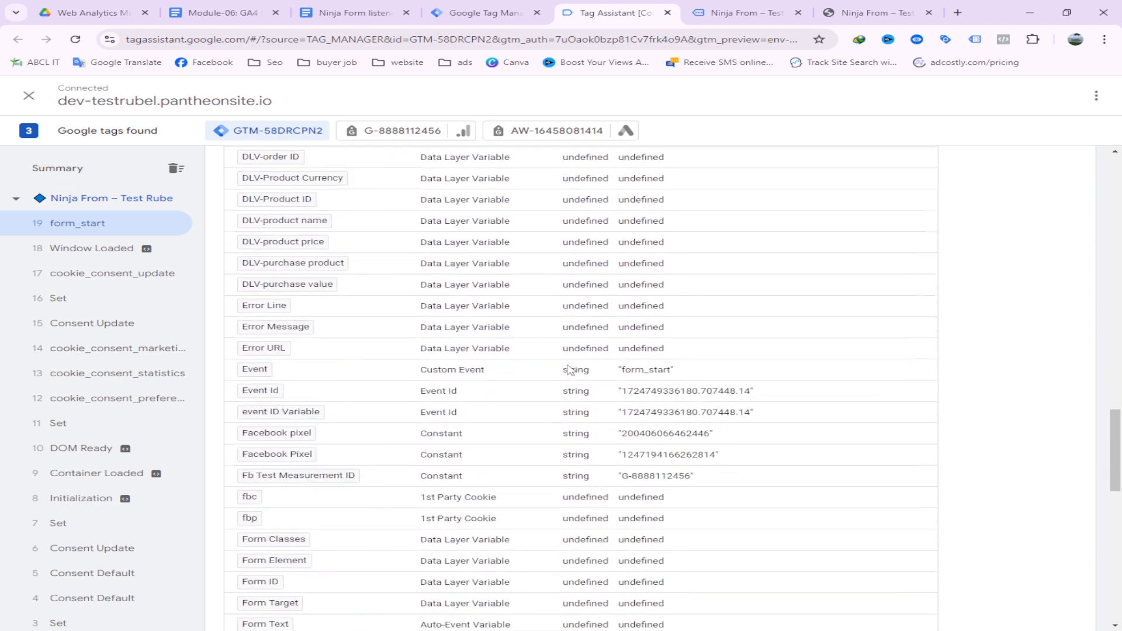
scroll(588, 400, down, 4)
scroll(571, 393, up, 16)
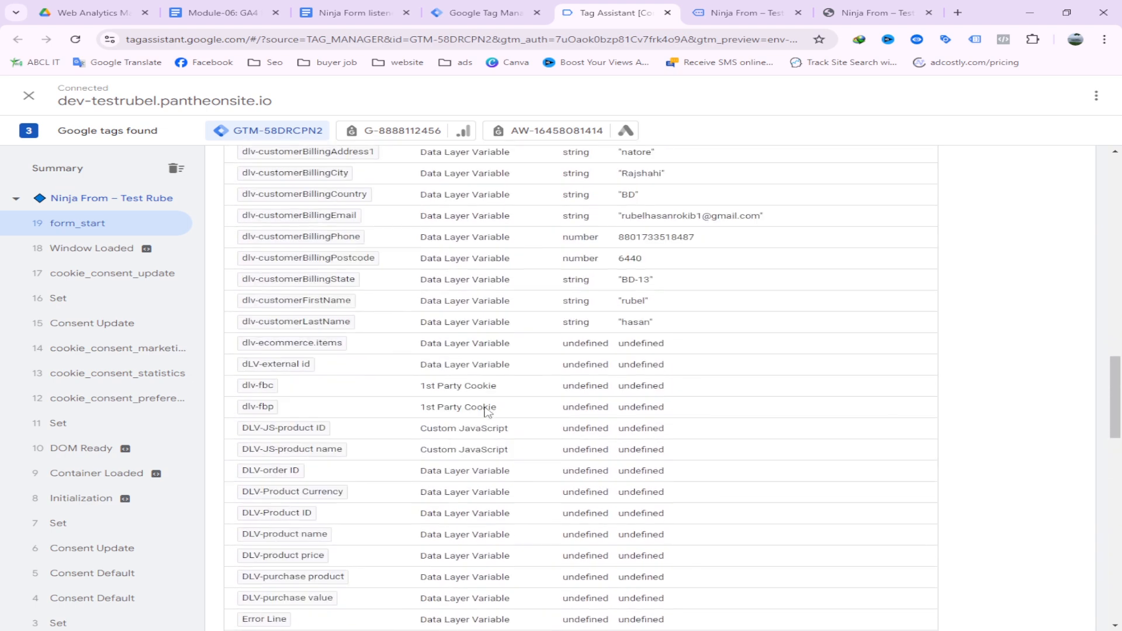
scroll(480, 402, up, 10)
click(292, 308)
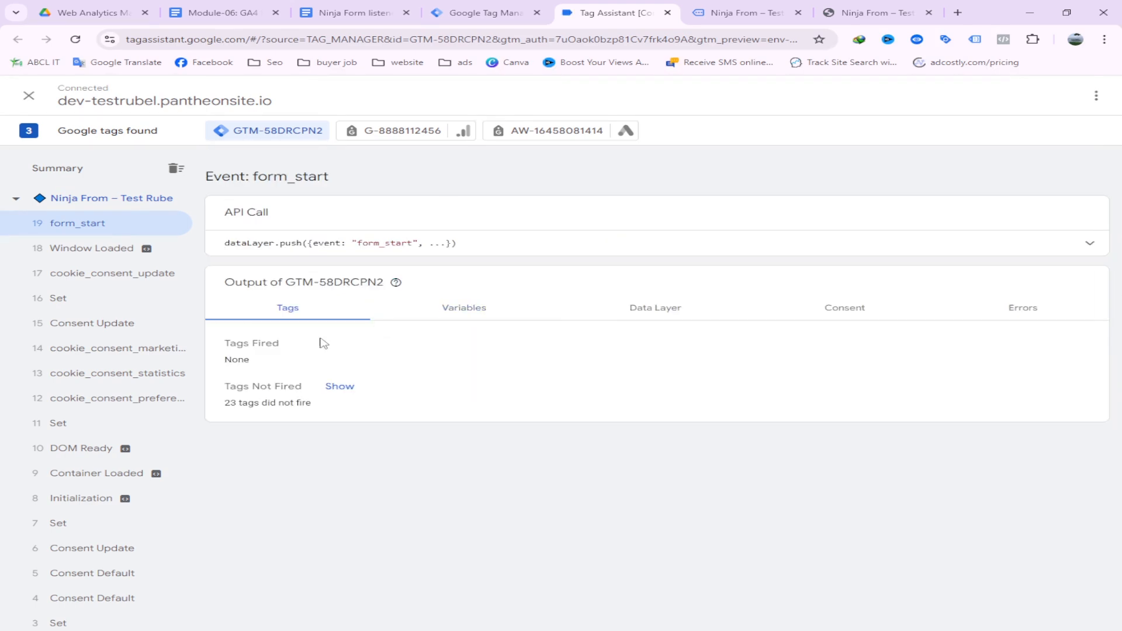
click(738, 10)
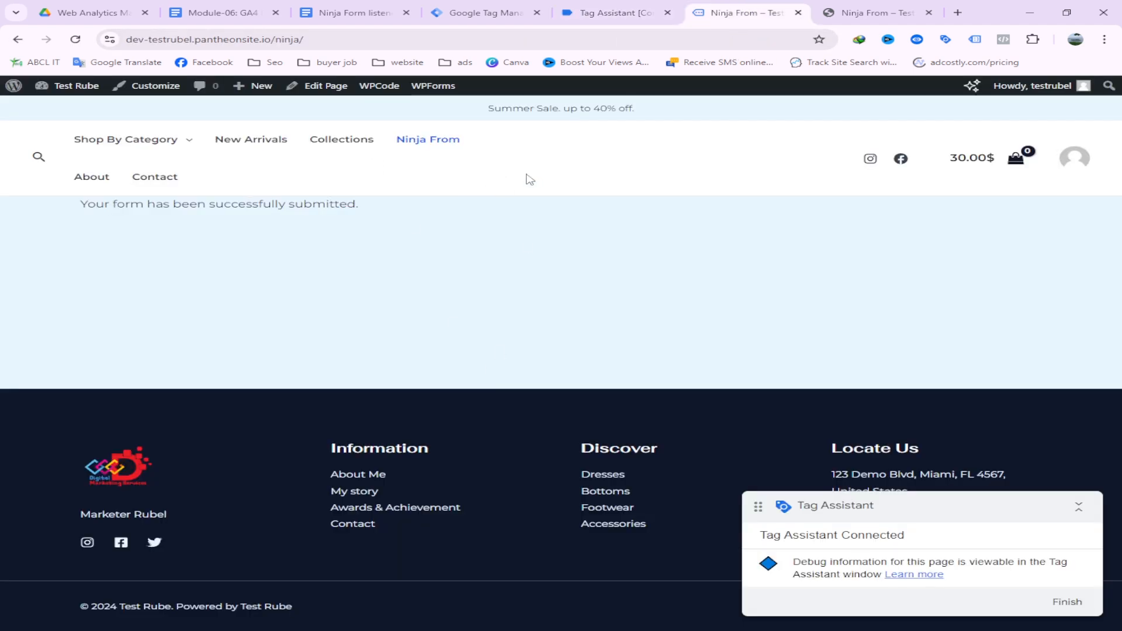
Reselect and copy the whole Ninja Form listener script in the Google Doc, then return to Tag Manager's Tags list
click(337, 10)
click(387, 556)
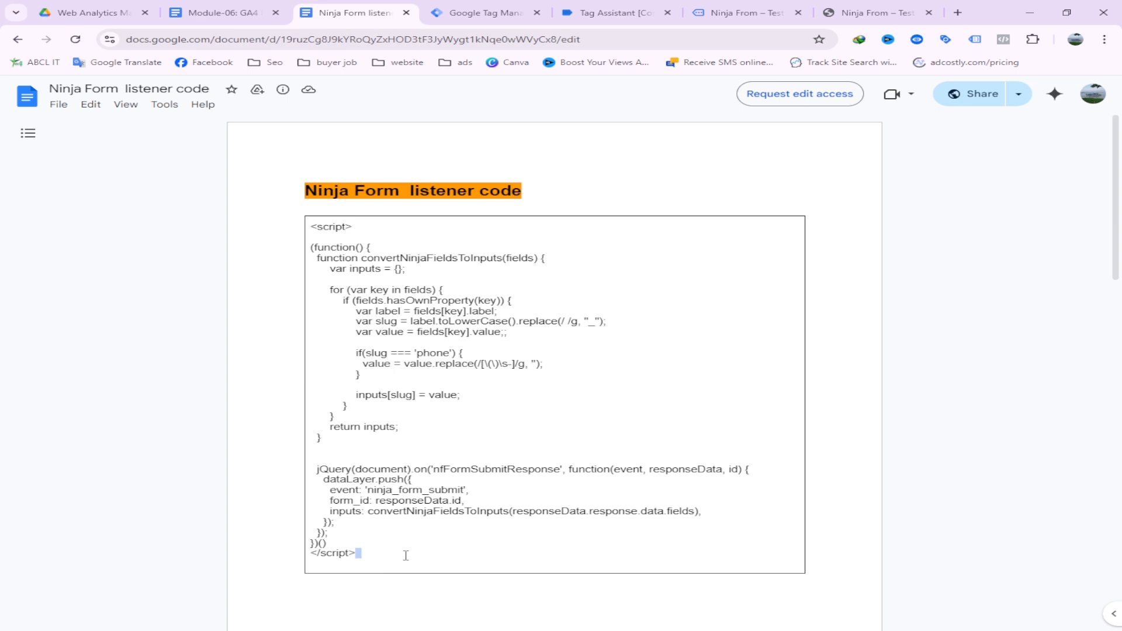
drag(405, 549, 309, 228)
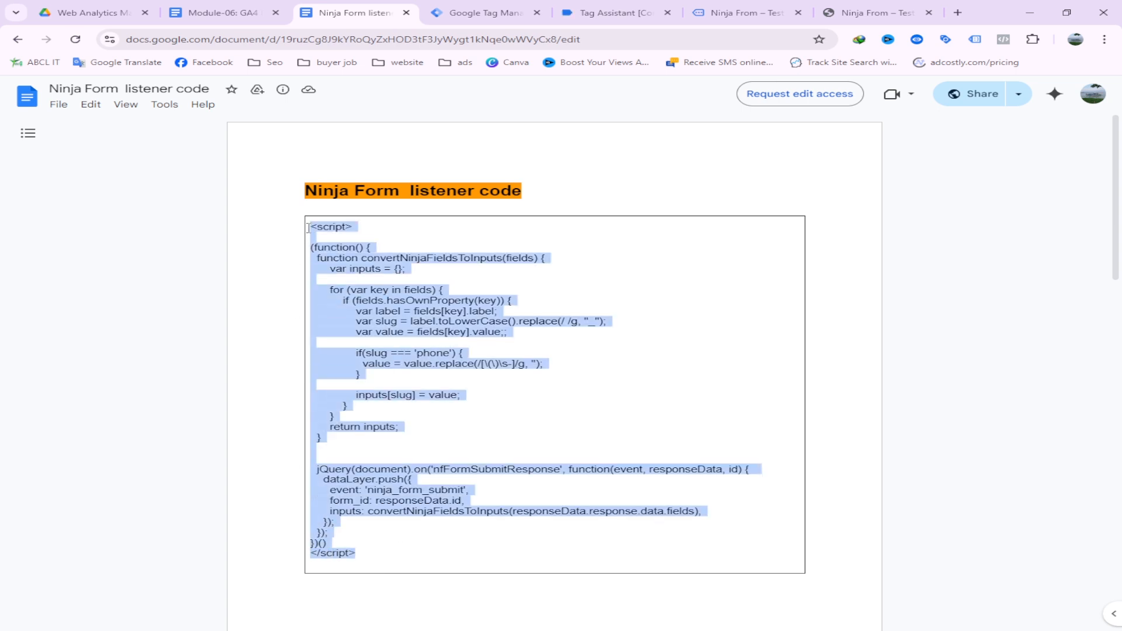
right_click(338, 226)
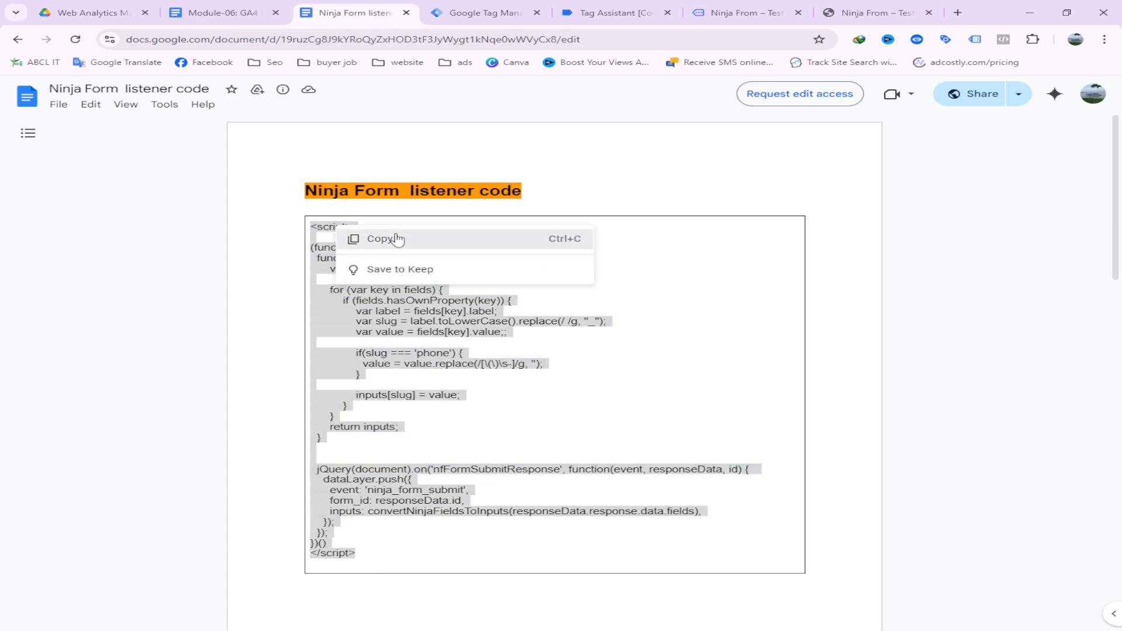
click(384, 239)
scroll(404, 249, down, 5)
scroll(404, 249, up, 5)
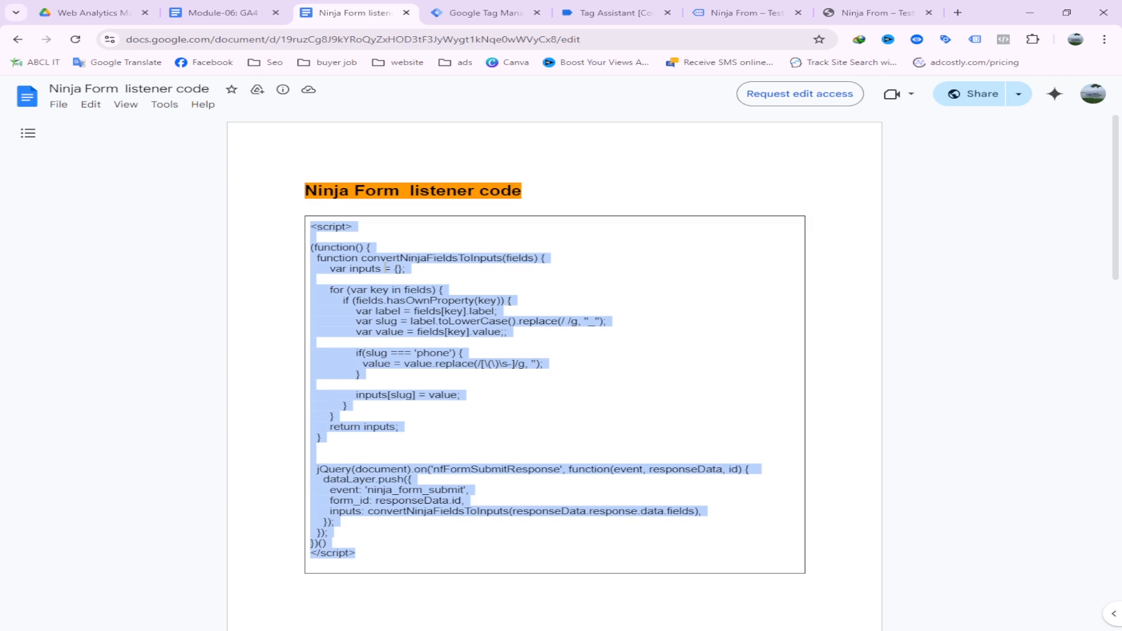
right_click(387, 272)
click(422, 280)
click(490, 13)
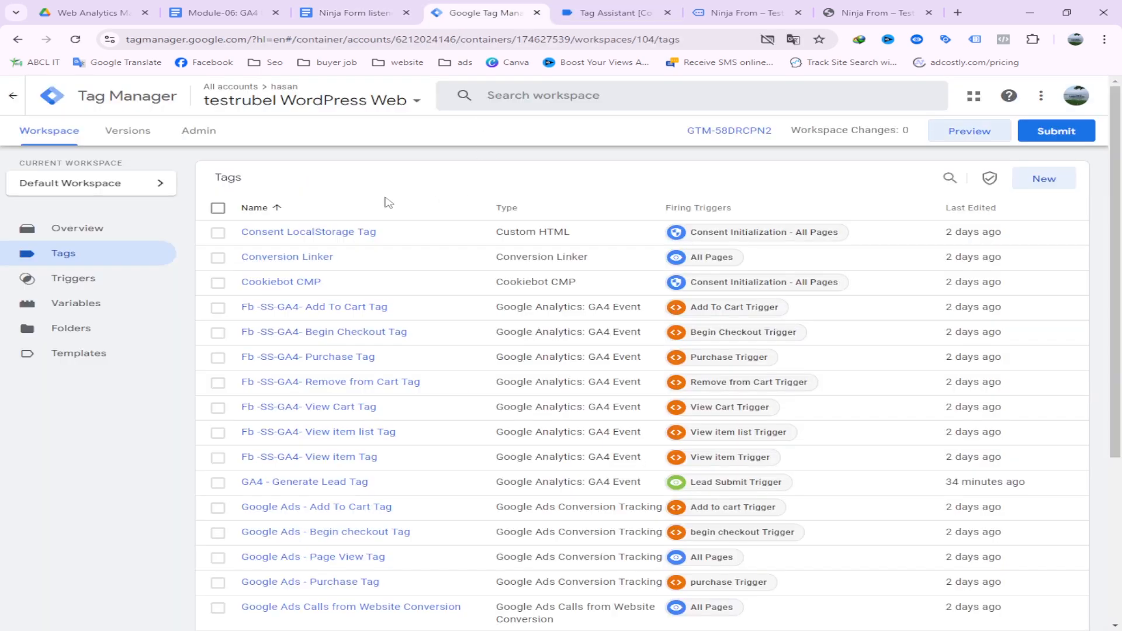
Create a Custom HTML tag containing the pasted listener script, firing on All Pages
click(1065, 178)
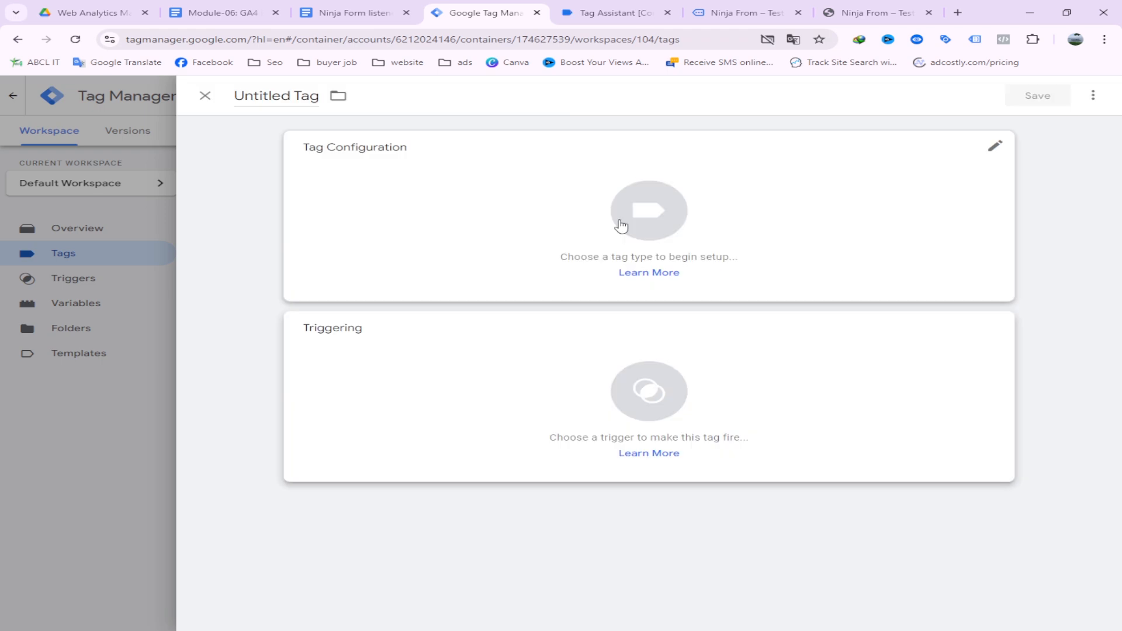
click(620, 221)
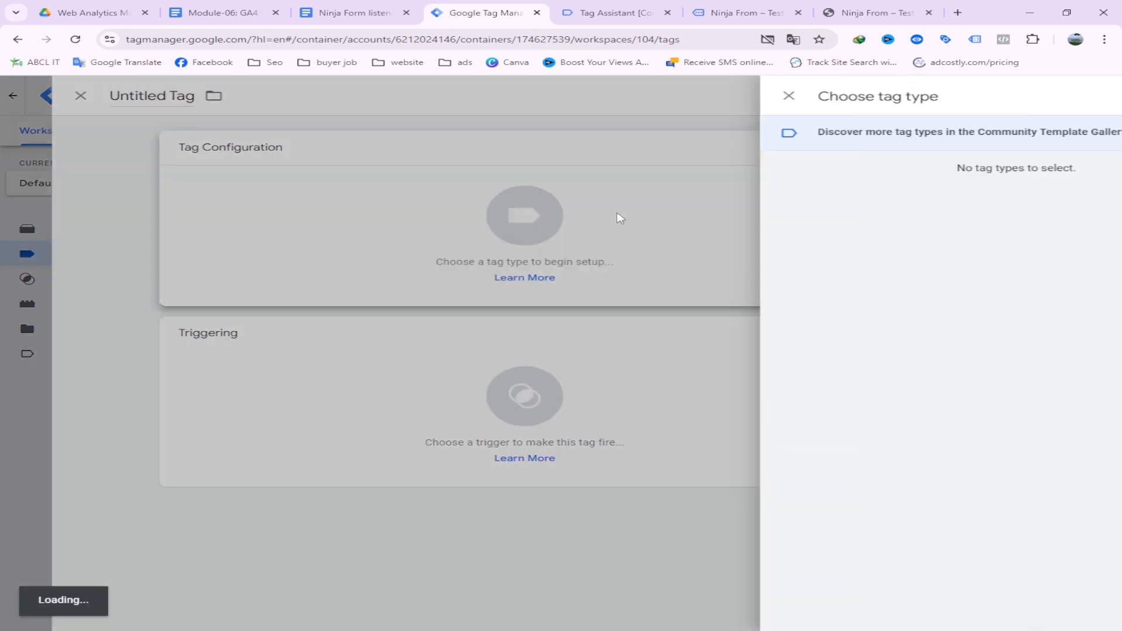
scroll(789, 348, down, 3)
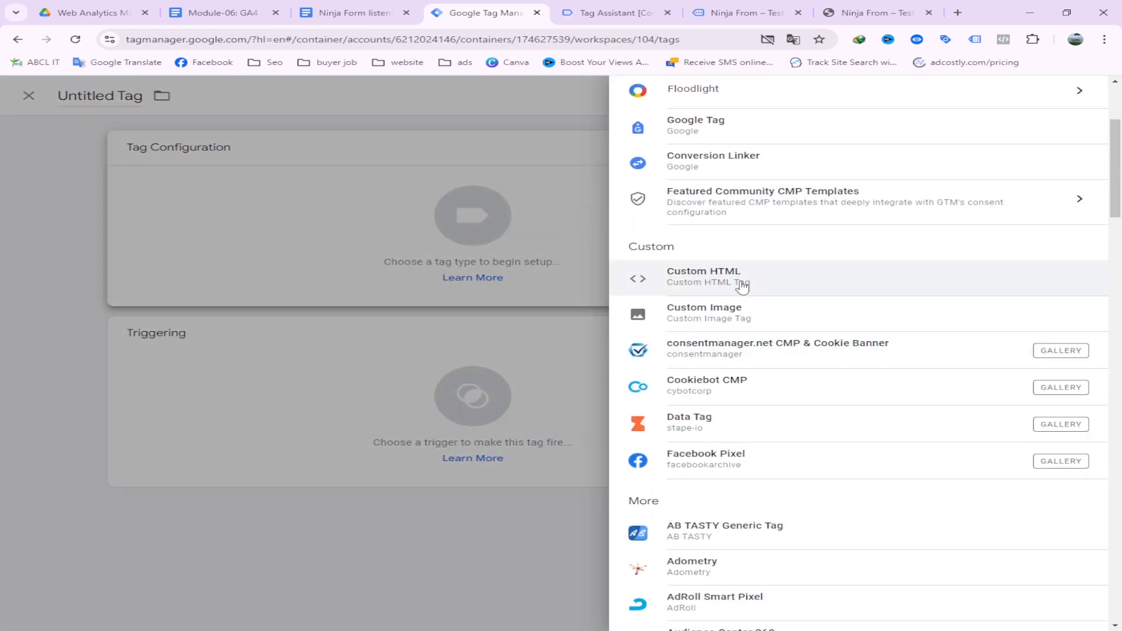
click(743, 287)
right_click(396, 287)
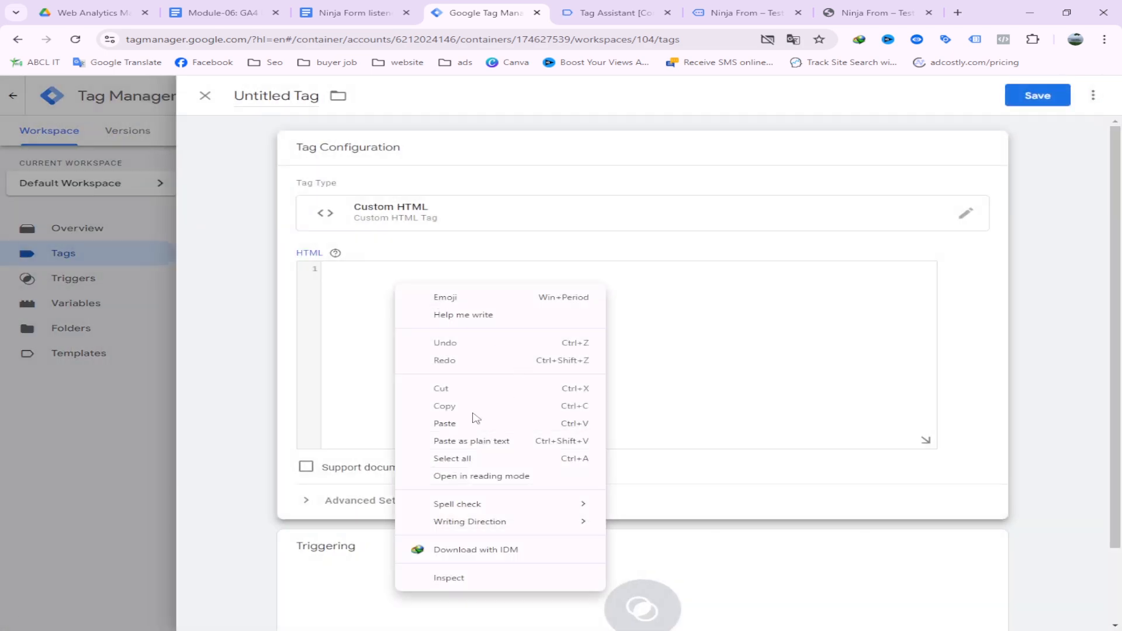
click(476, 425)
scroll(519, 368, down, 2)
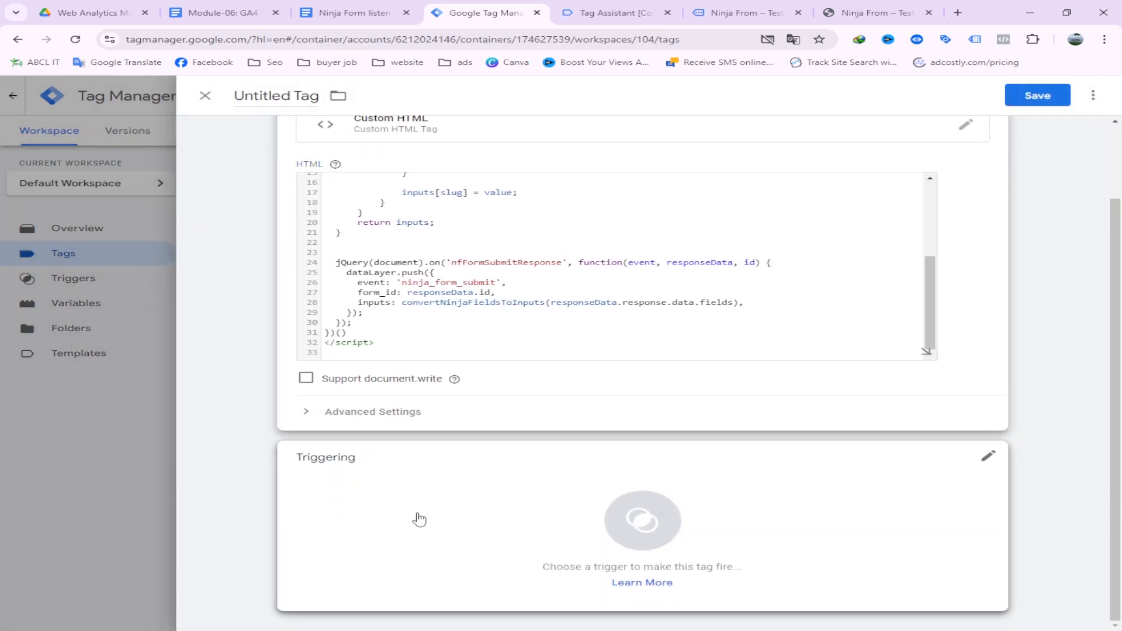
click(420, 519)
click(268, 204)
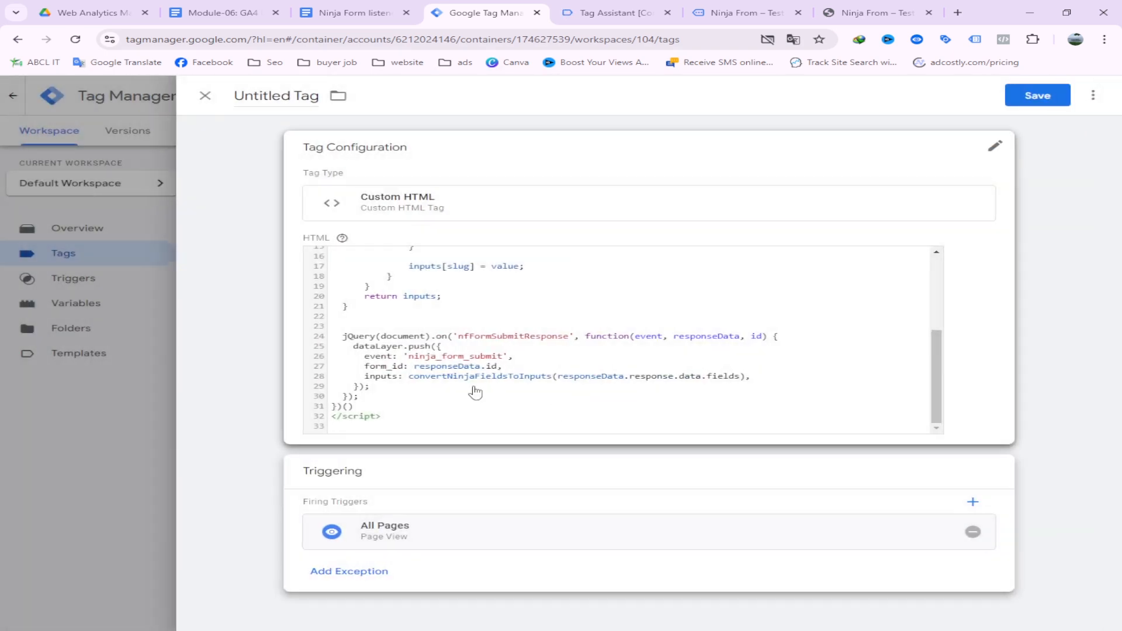
Name the tag 'CHTML Ninja From Tricking Tag' and save it
drag(291, 96, 235, 100)
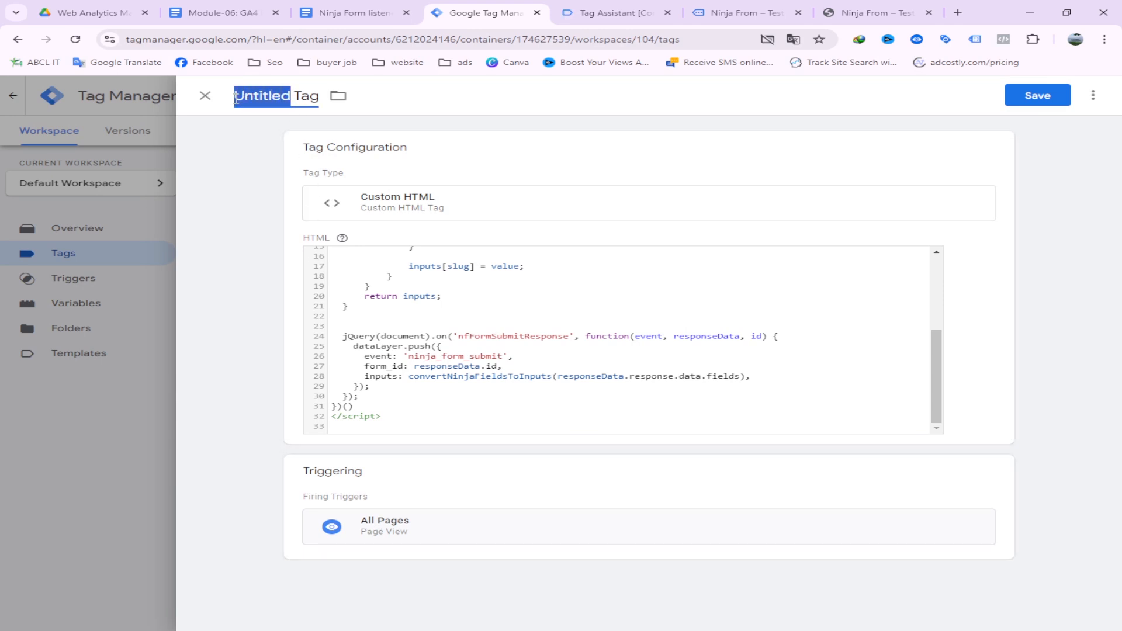
key(BackSpace)
text(CHT)
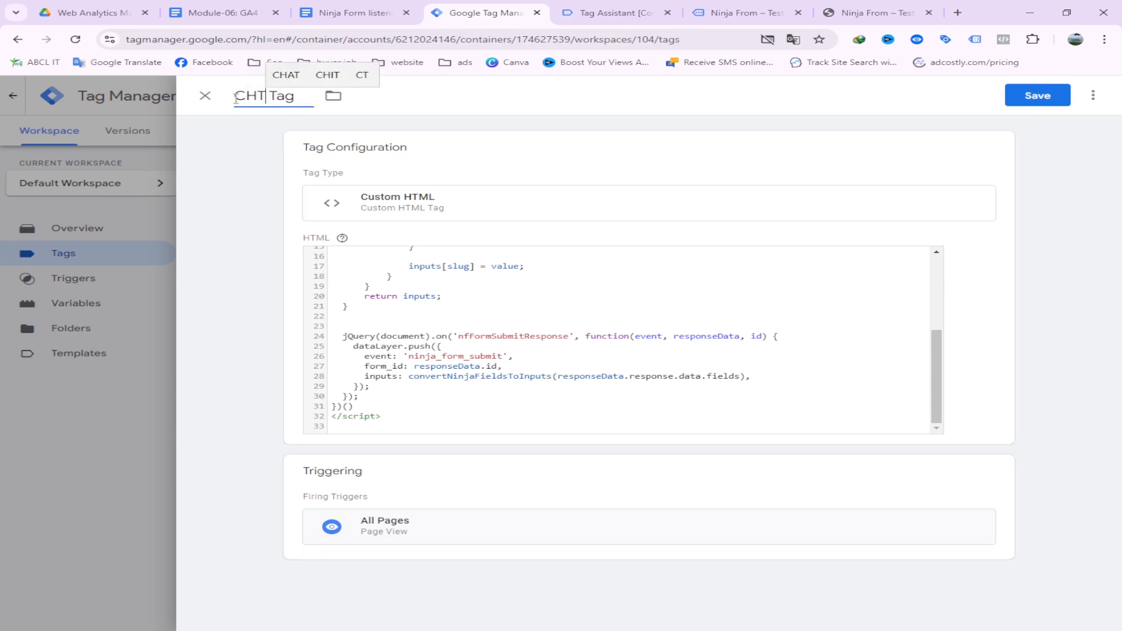
text(LM)
key(BackSpace)
key(BackSpace)
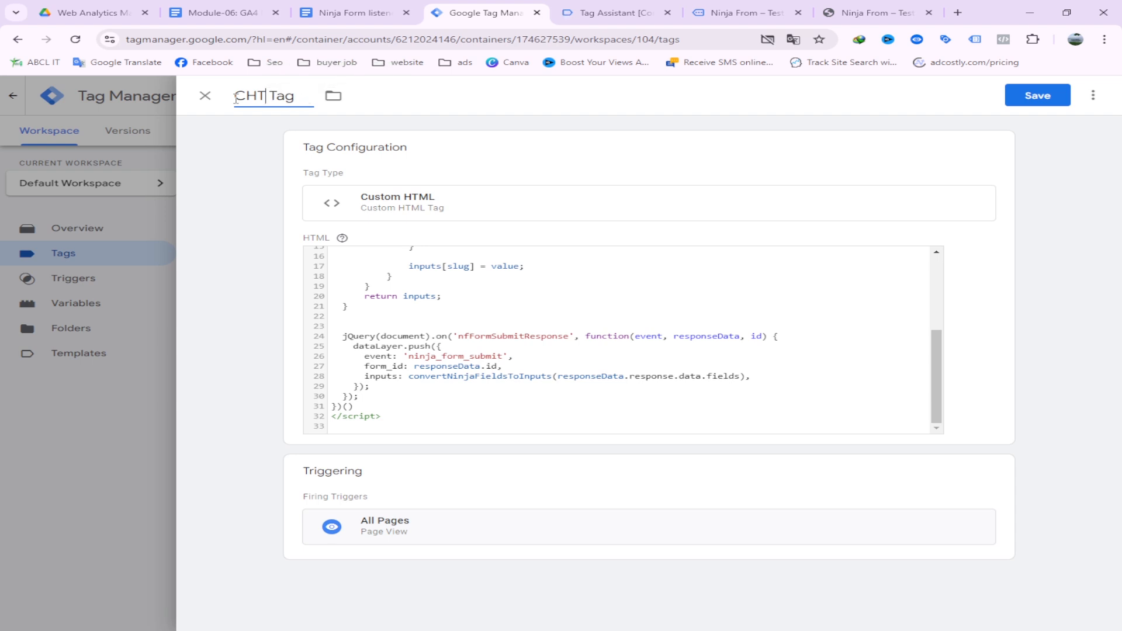
text(ML )
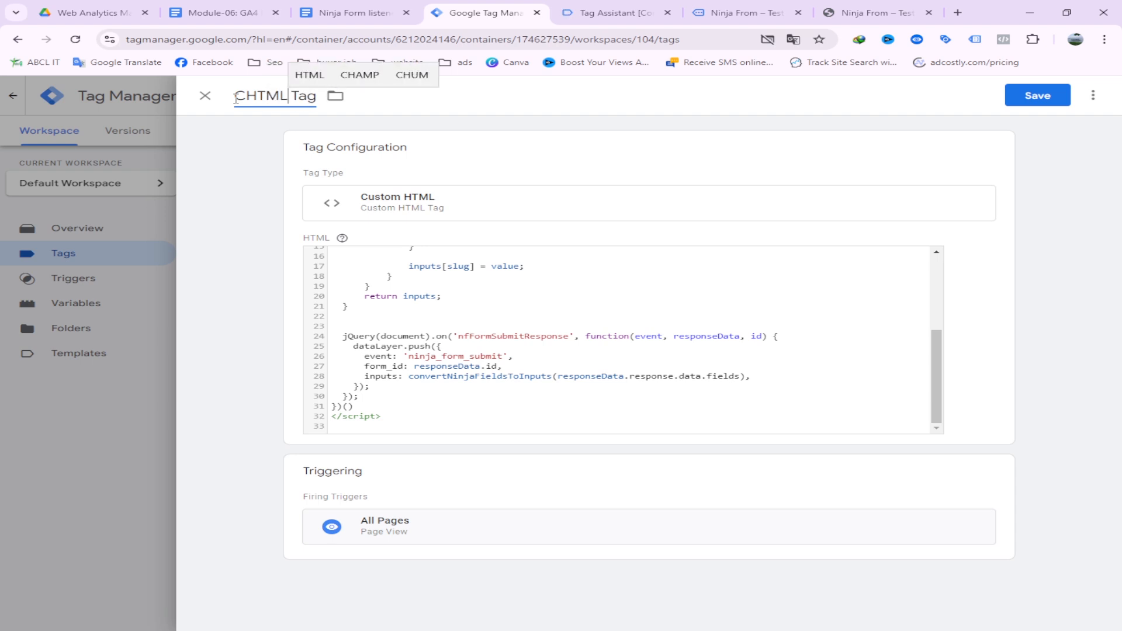
text(Ninja )
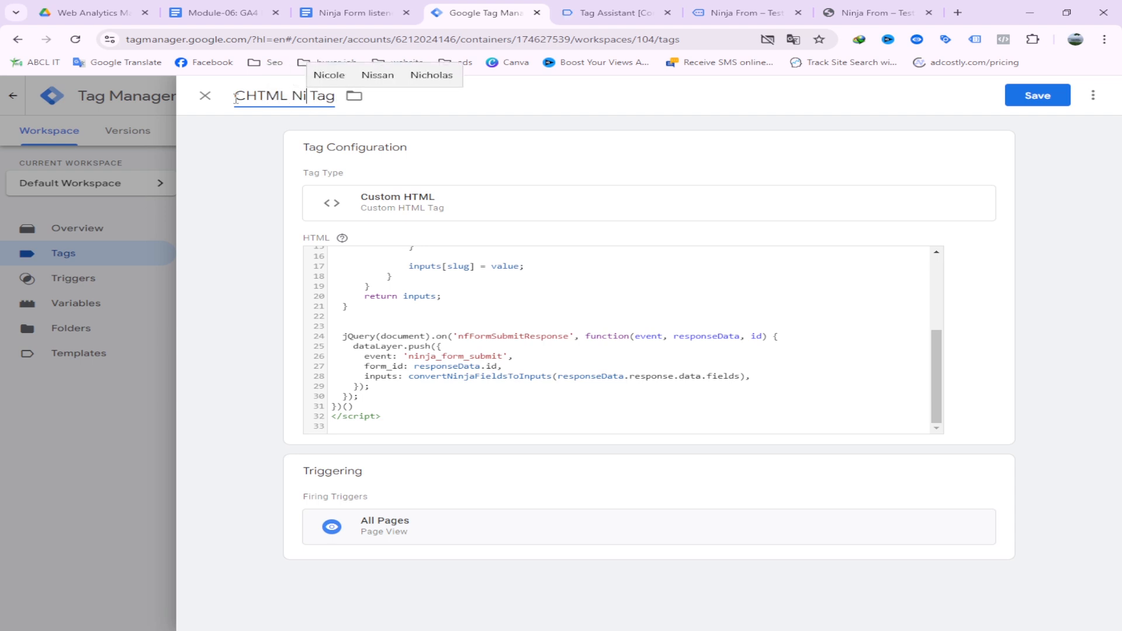
text(Fr)
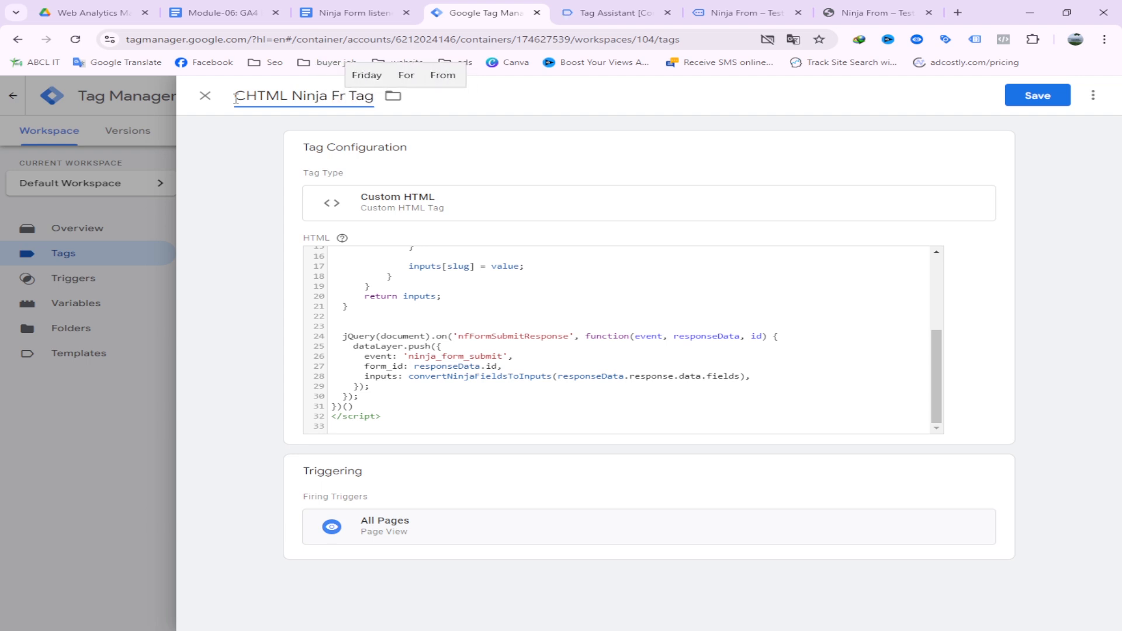
text(om Trac)
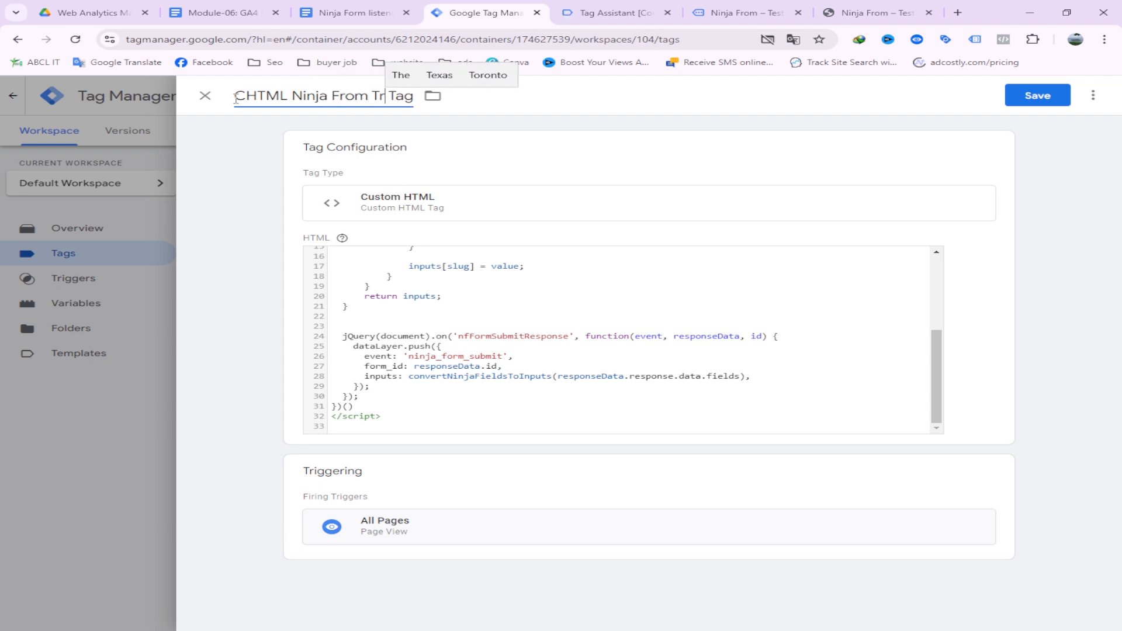
text(king)
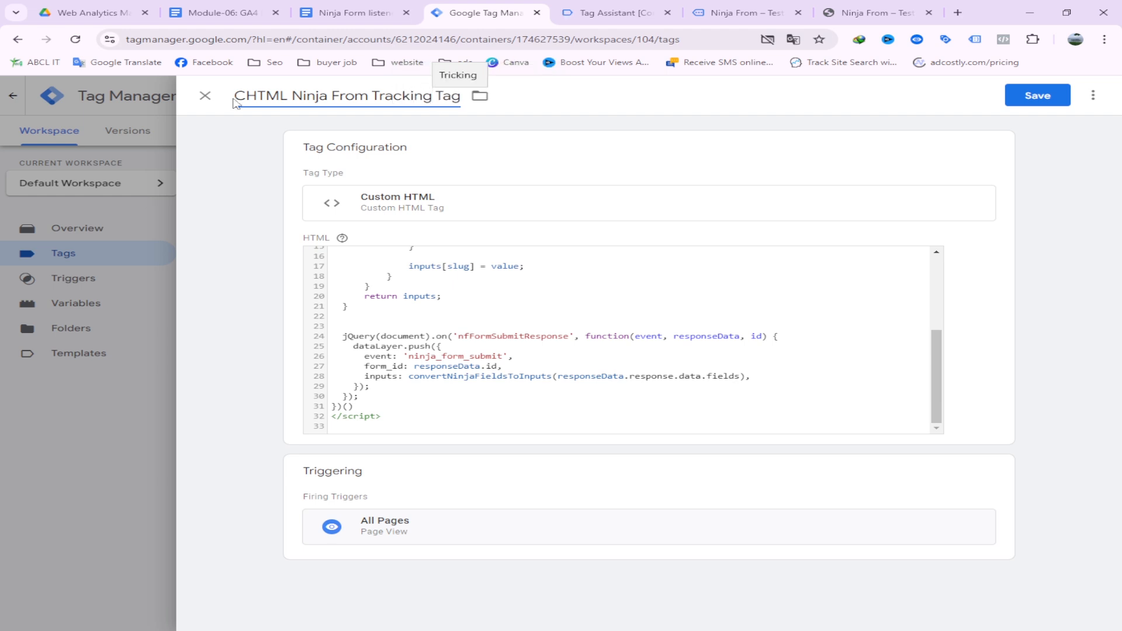
click(441, 84)
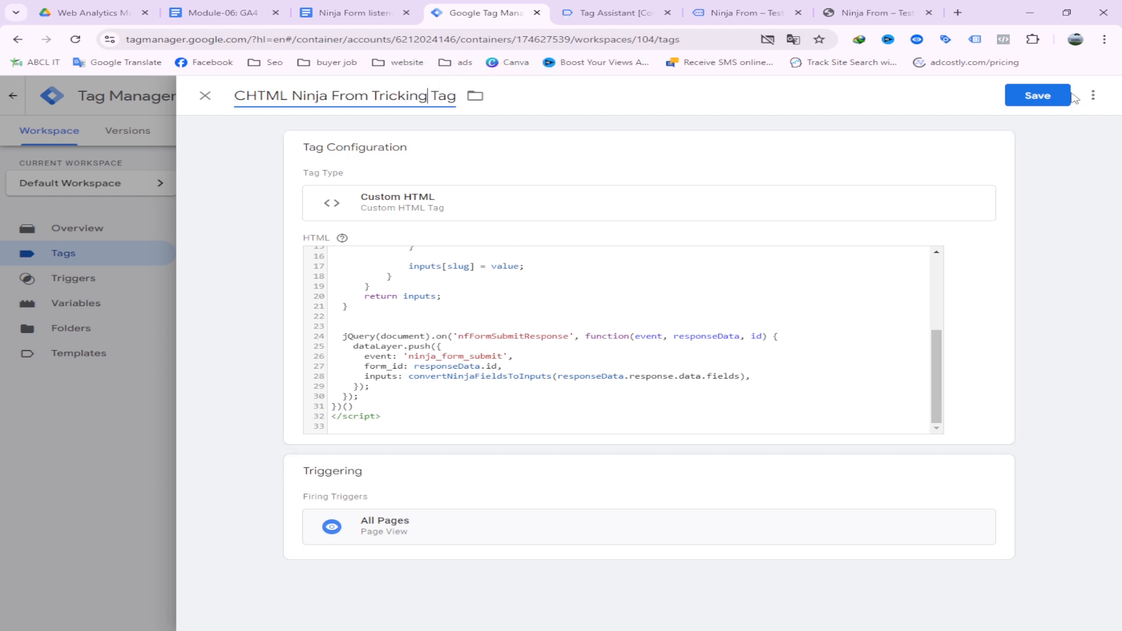
click(1038, 97)
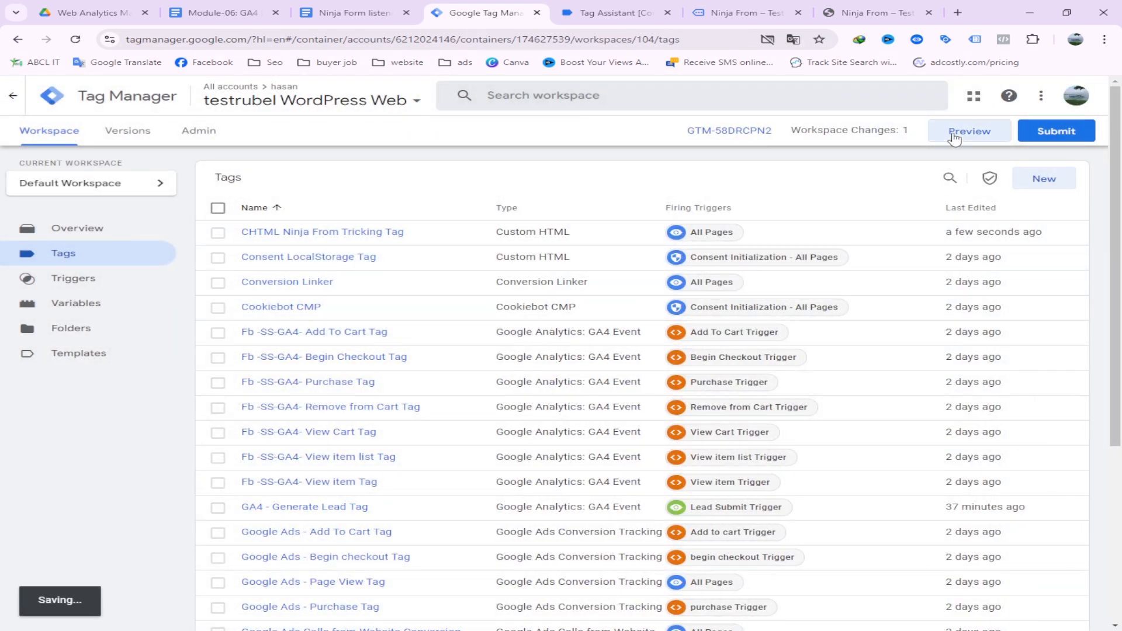
Start a new preview session for GTM-58DRCPN2 and open the empty Ninja From form page in debug mode
click(955, 138)
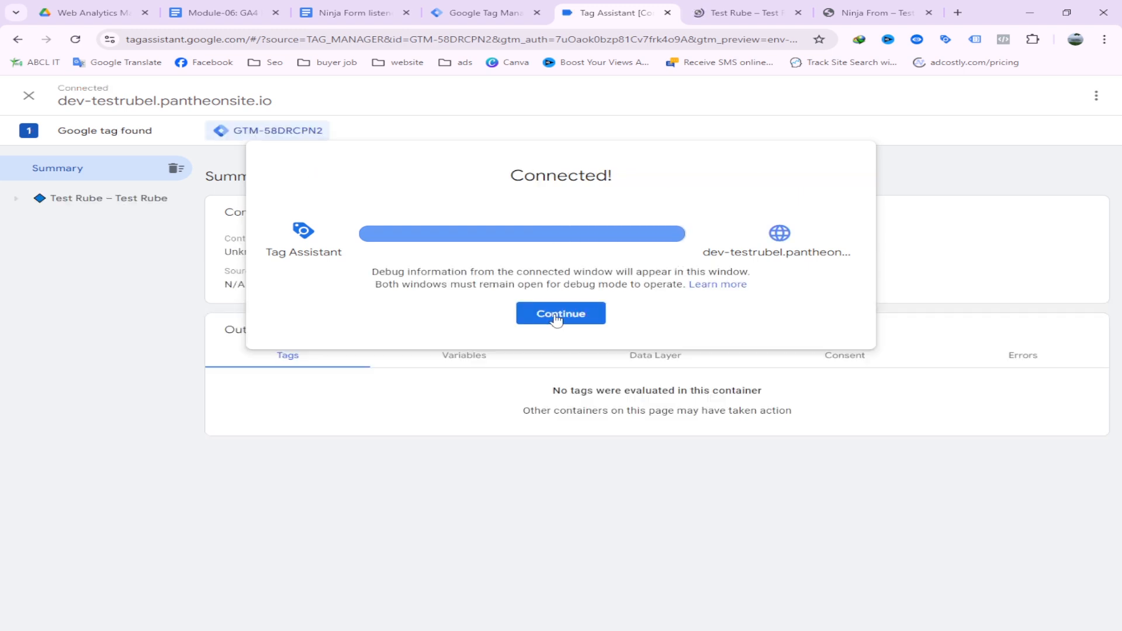
click(563, 313)
click(739, 13)
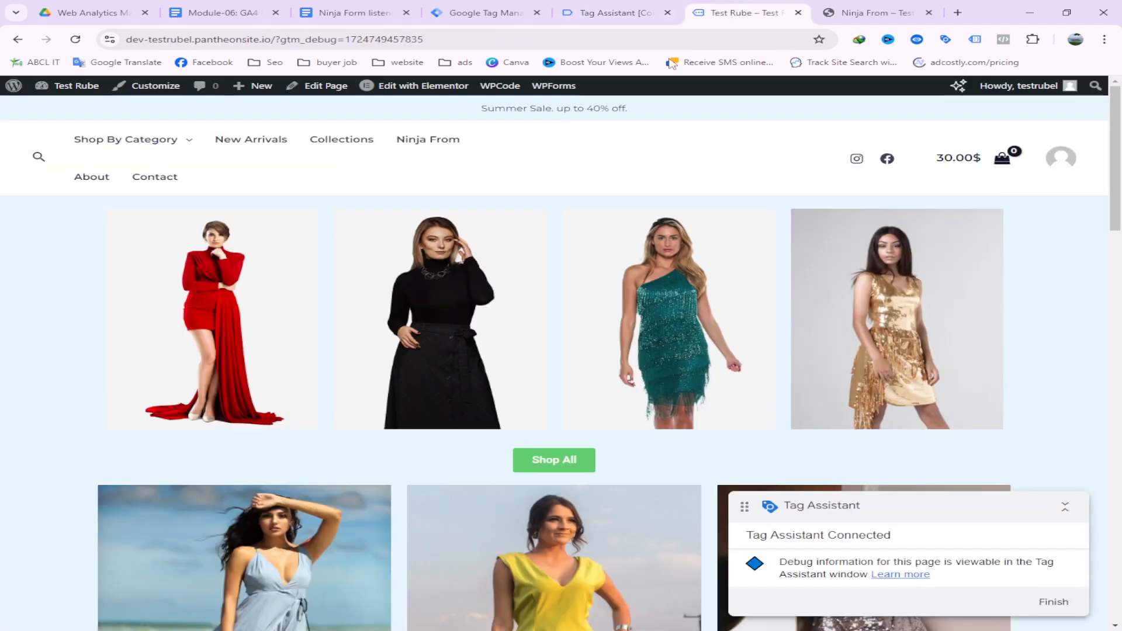
click(435, 142)
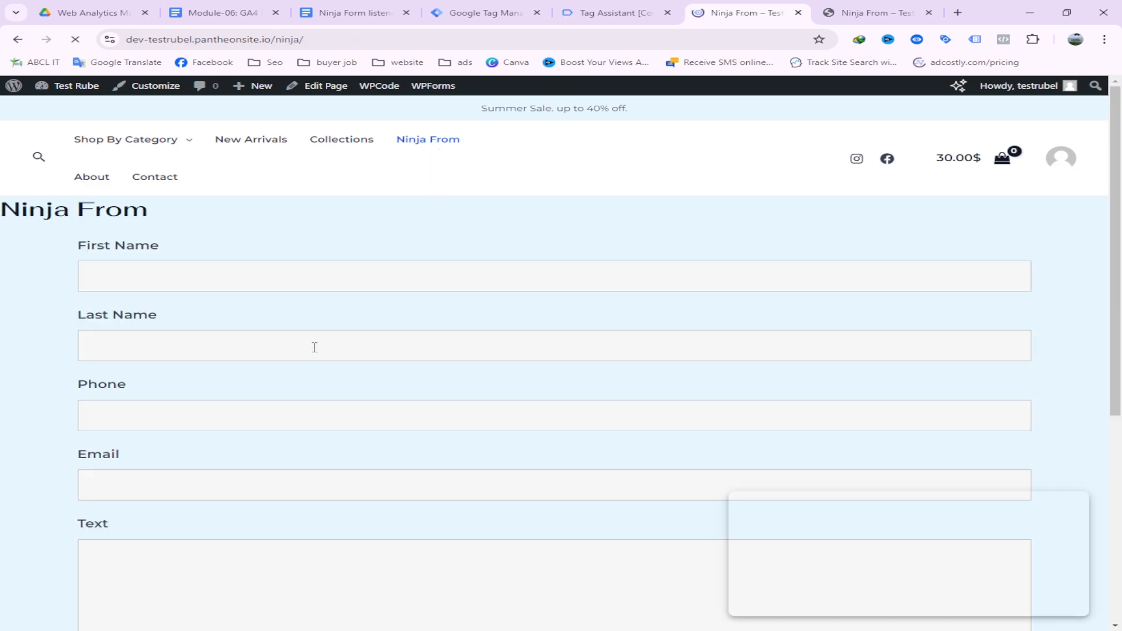
Enter the test first name, last name and phone number in the Ninja From form
click(204, 270)
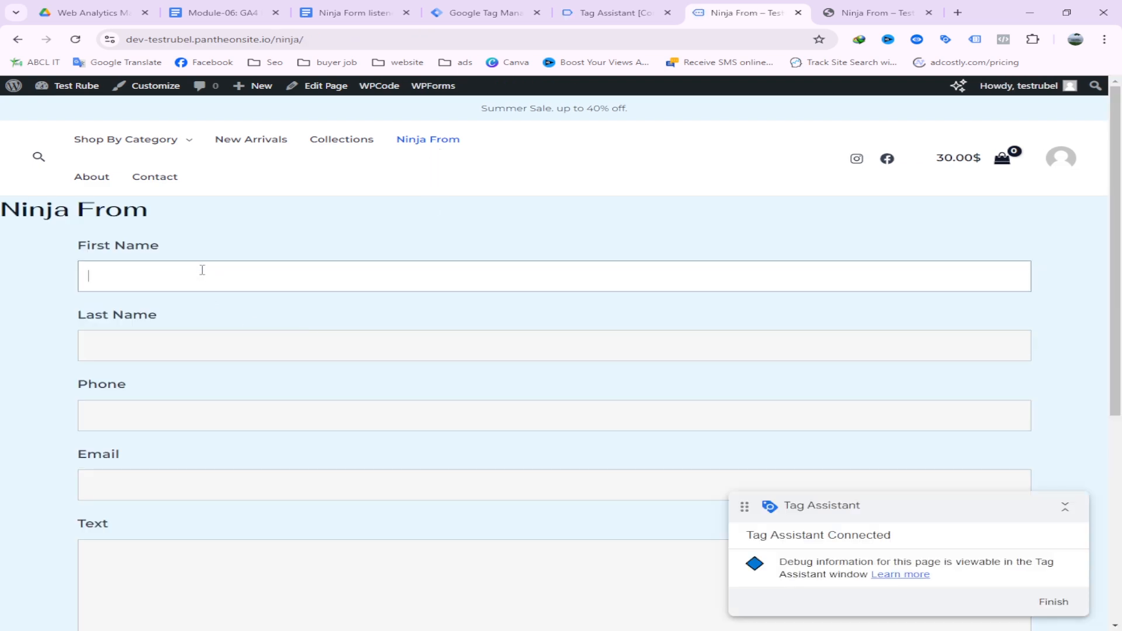
click(184, 262)
click(182, 349)
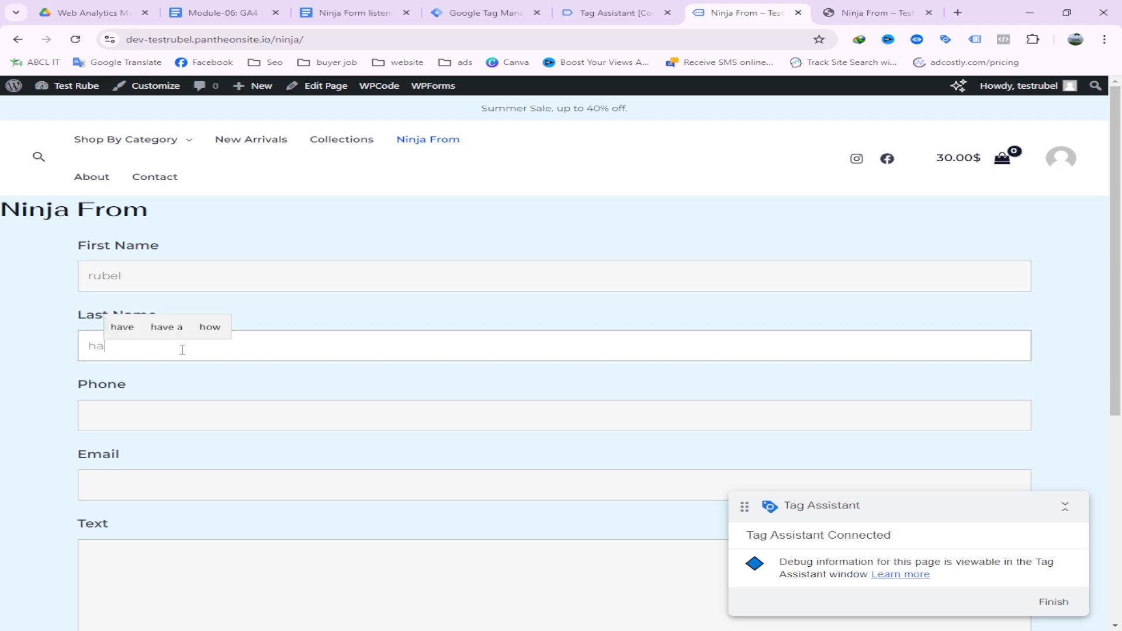
click(174, 420)
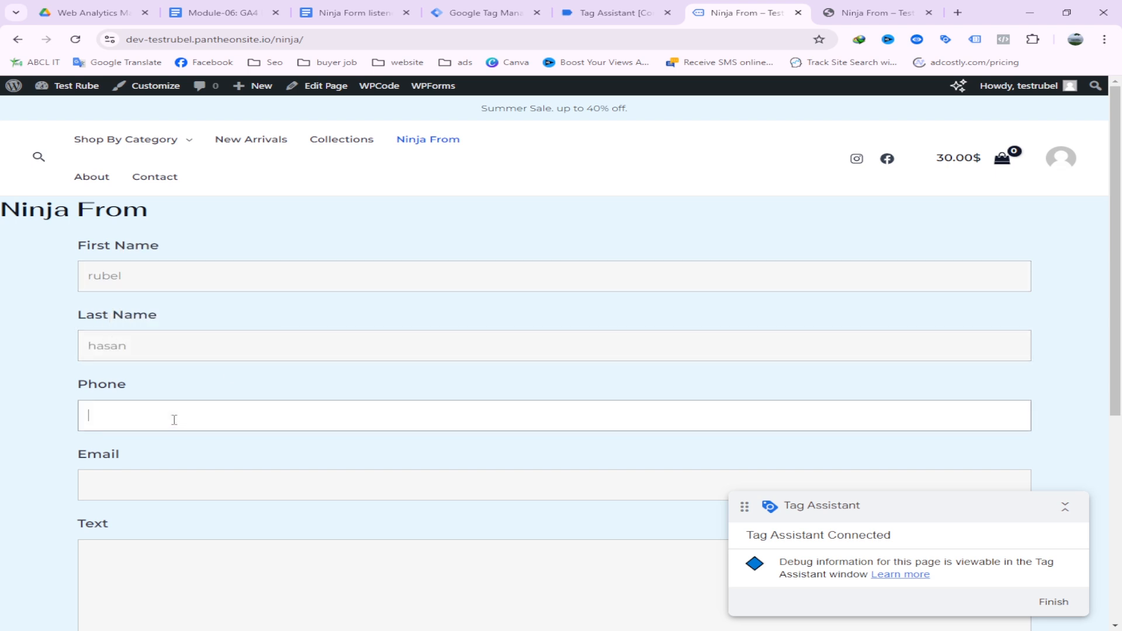
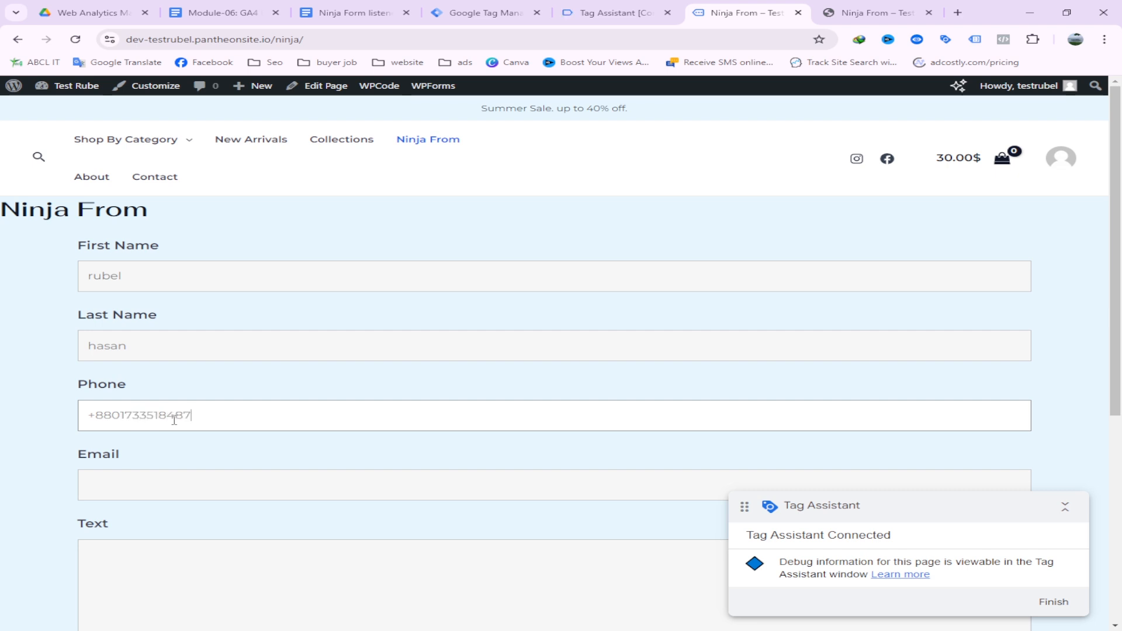
Fill the email from saved entries, type the message 'test', and submit the form
click(146, 484)
click(234, 521)
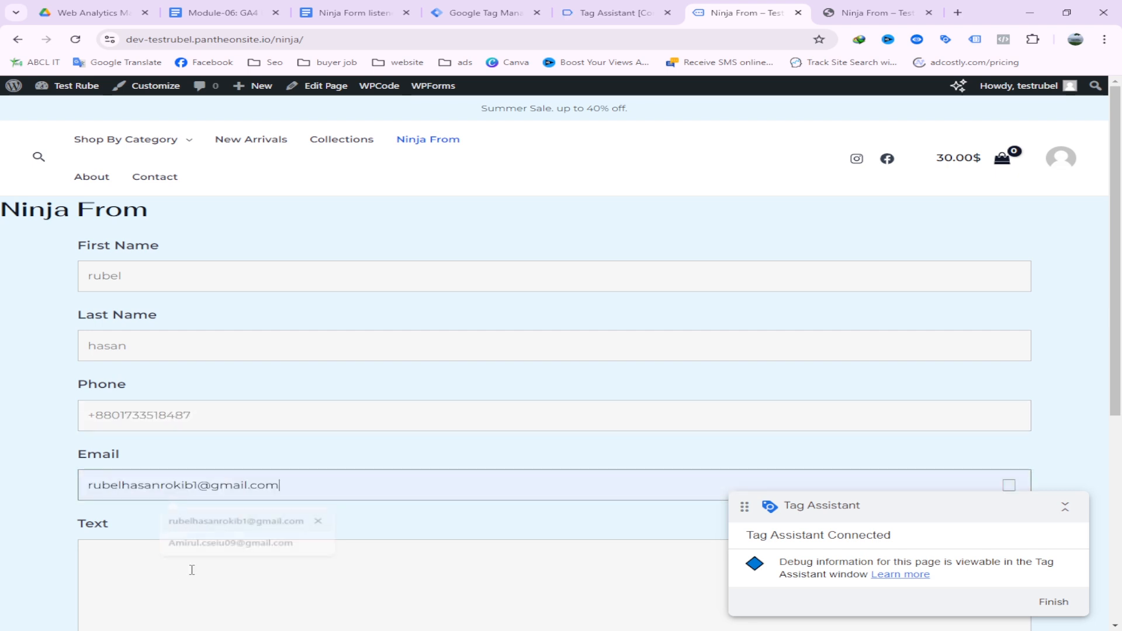
click(171, 576)
text(test)
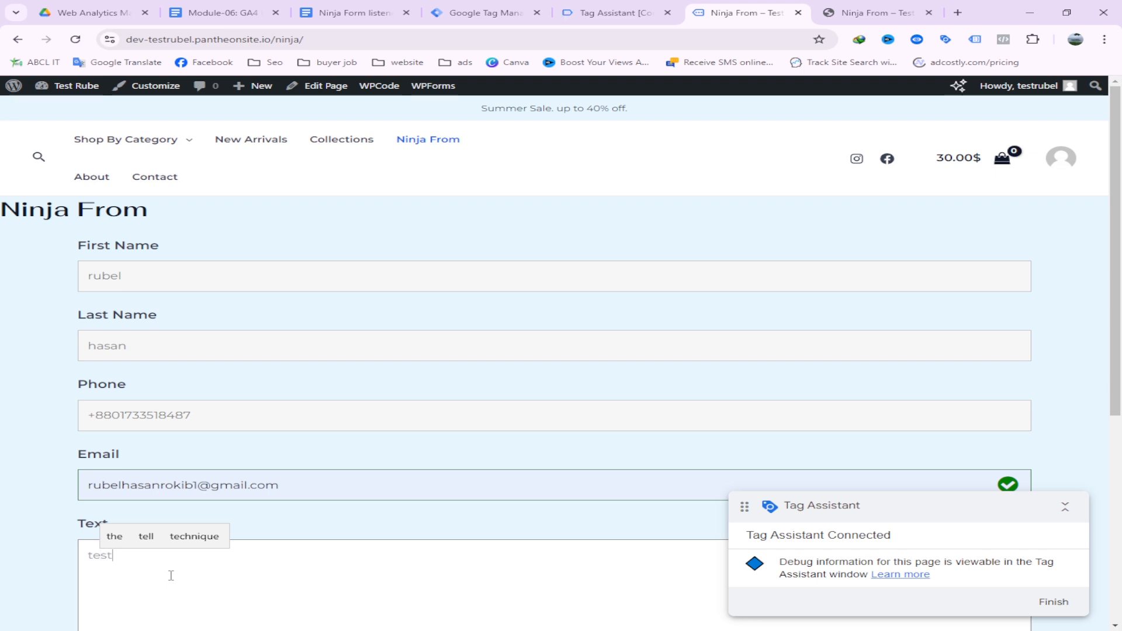
scroll(339, 511, down, 2)
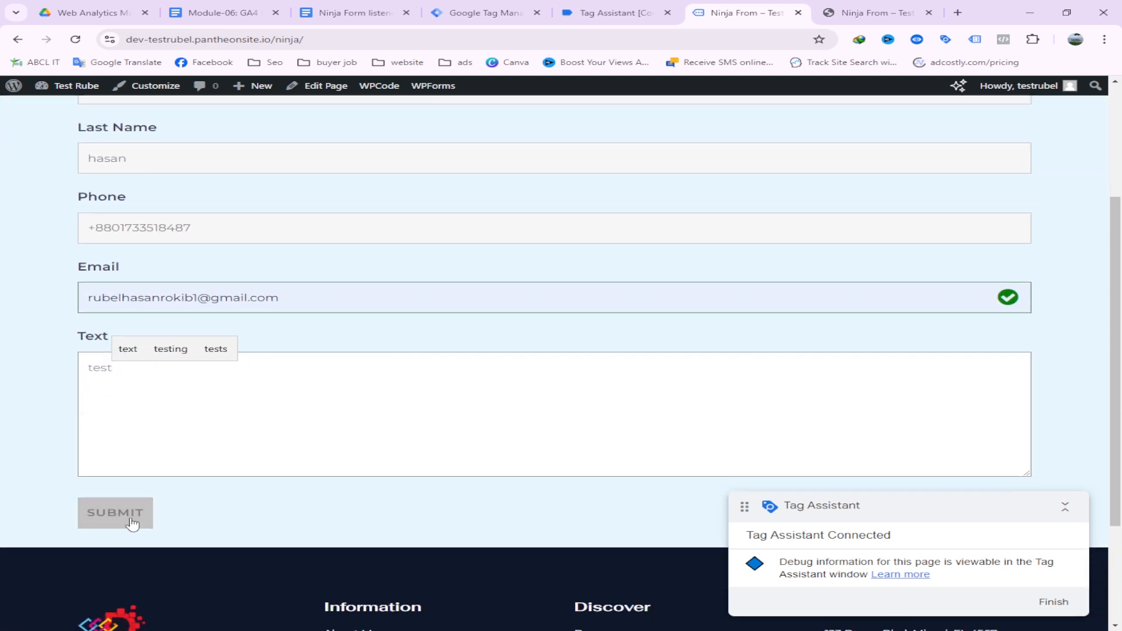
click(138, 518)
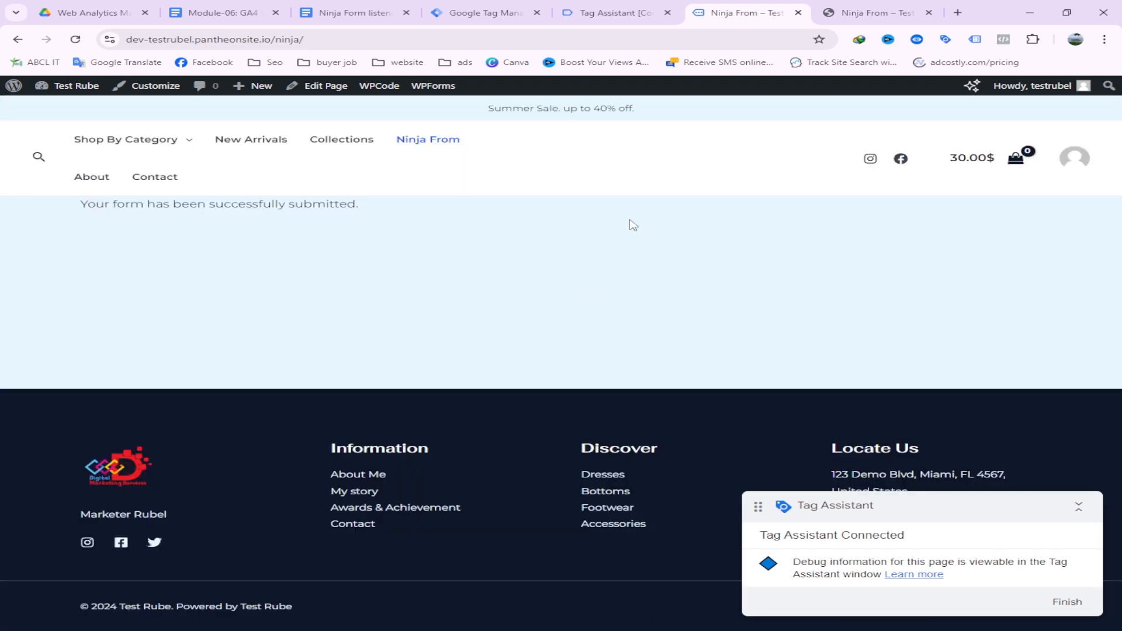
In Tag Assistant, open the ninja_form_submit event and compare it with form_start, confirming no tags fired
click(611, 12)
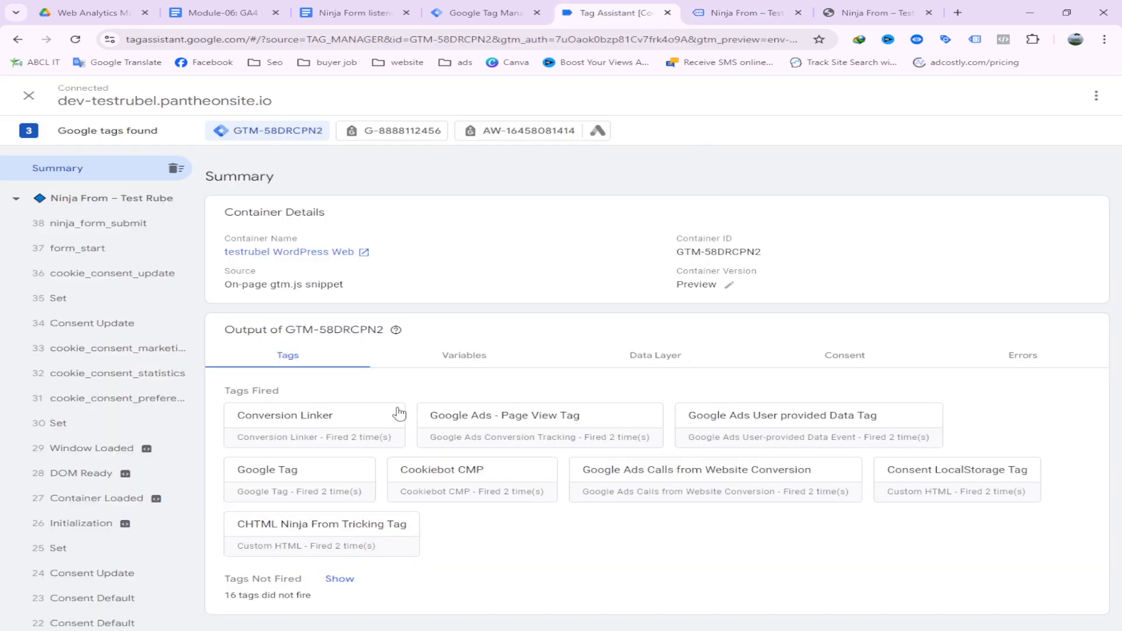
click(113, 230)
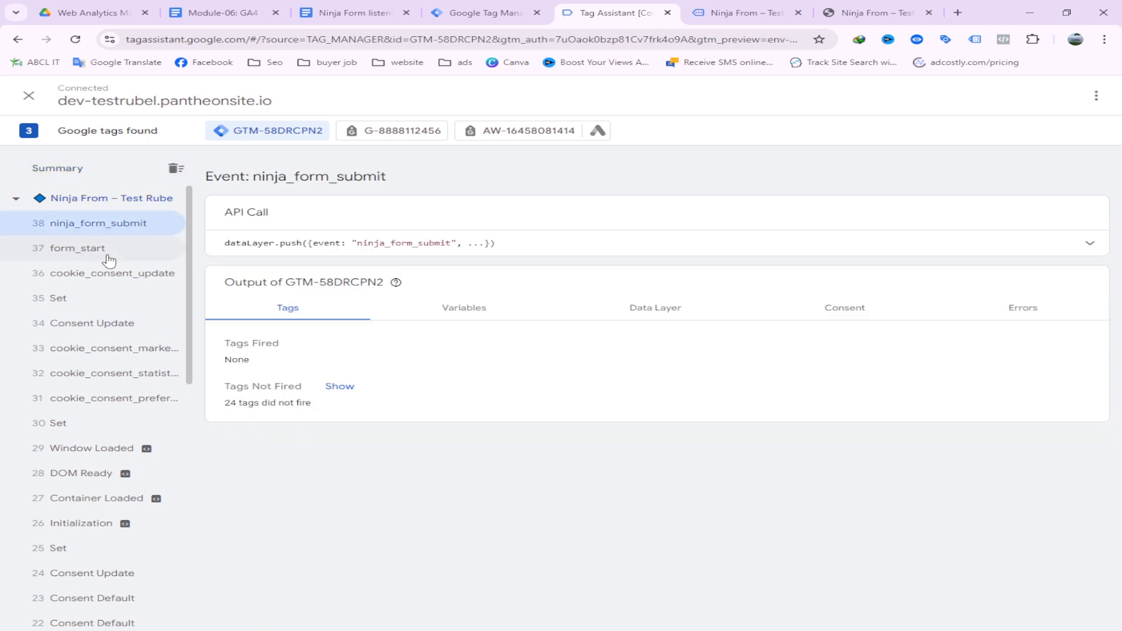
click(109, 258)
click(104, 228)
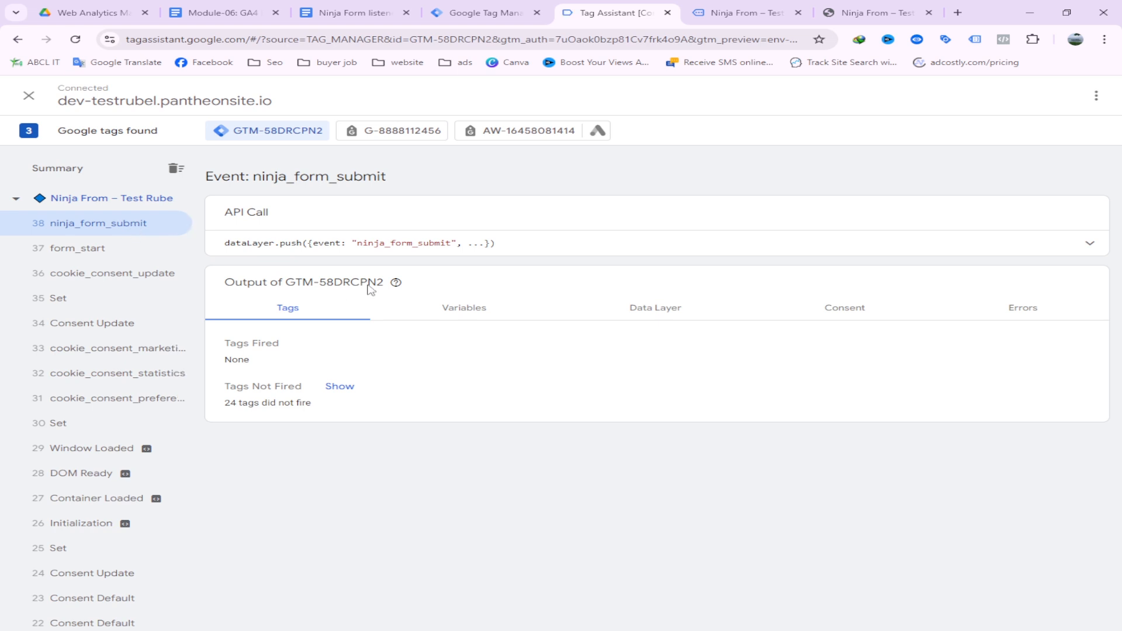
Copy the ninja_form_submit event name from Tag Assistant and return to Tag Manager
drag(373, 242, 442, 243)
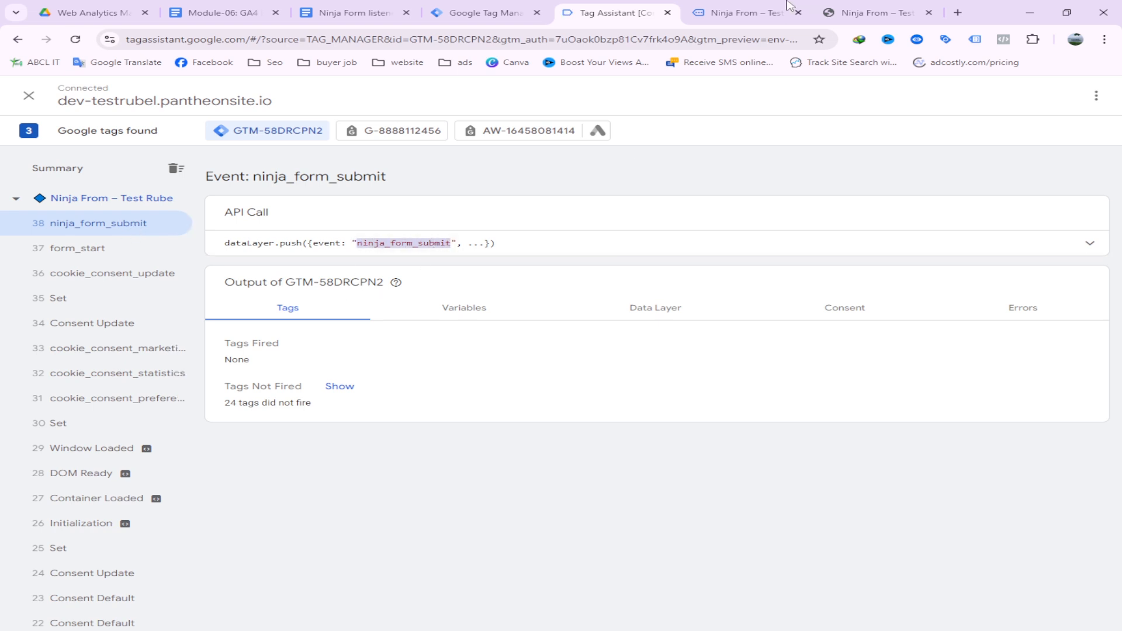
click(760, 12)
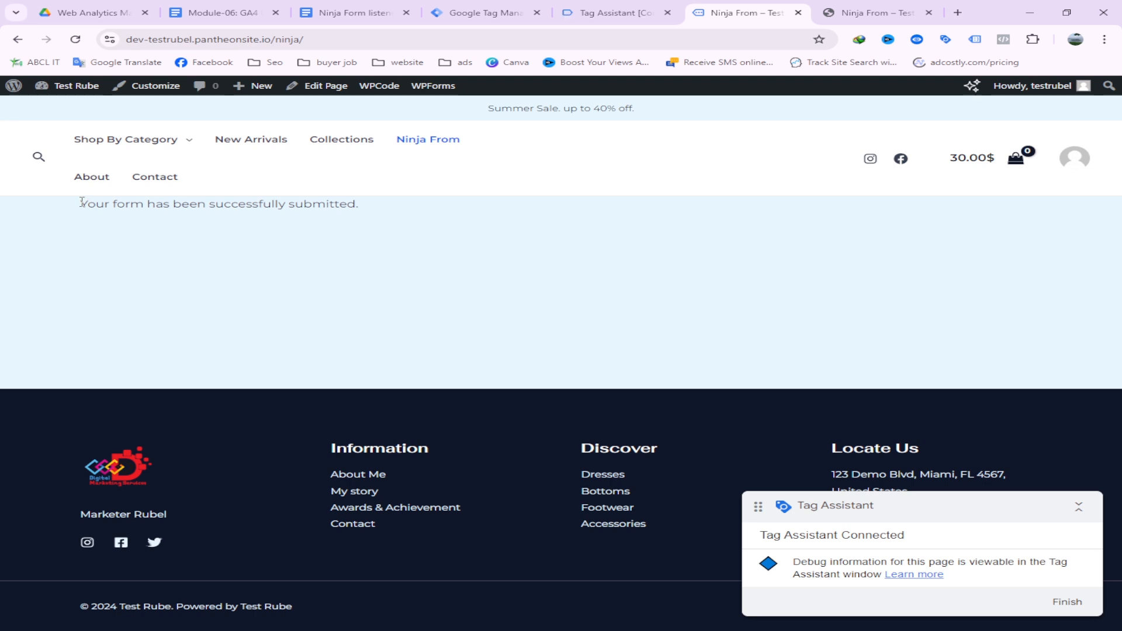
drag(81, 203, 363, 208)
click(602, 13)
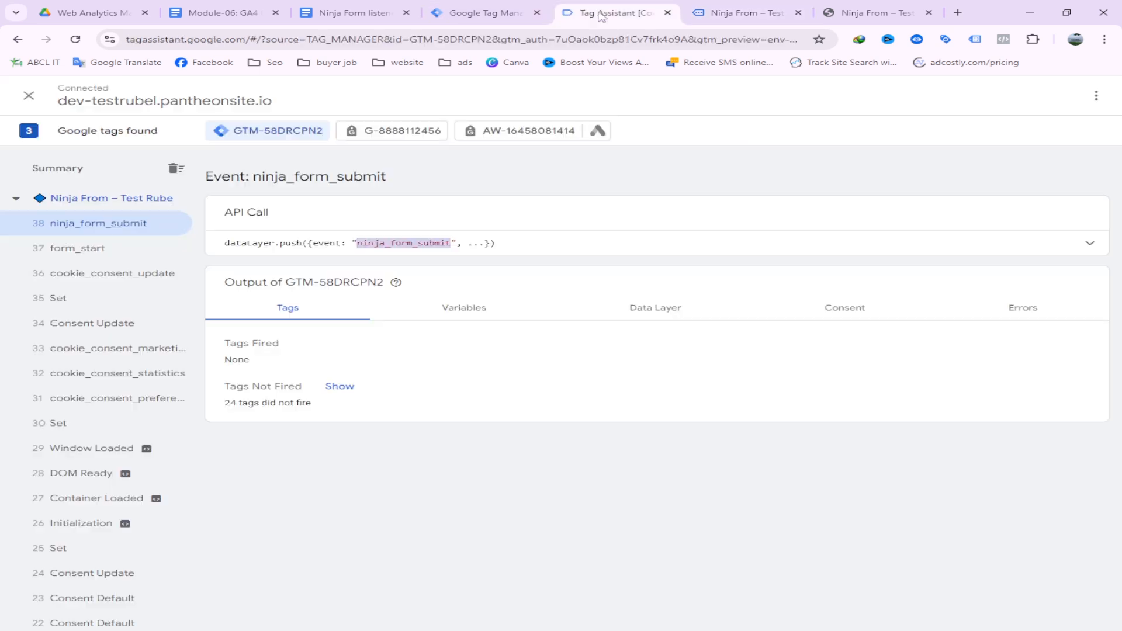
right_click(403, 243)
click(475, 257)
click(467, 12)
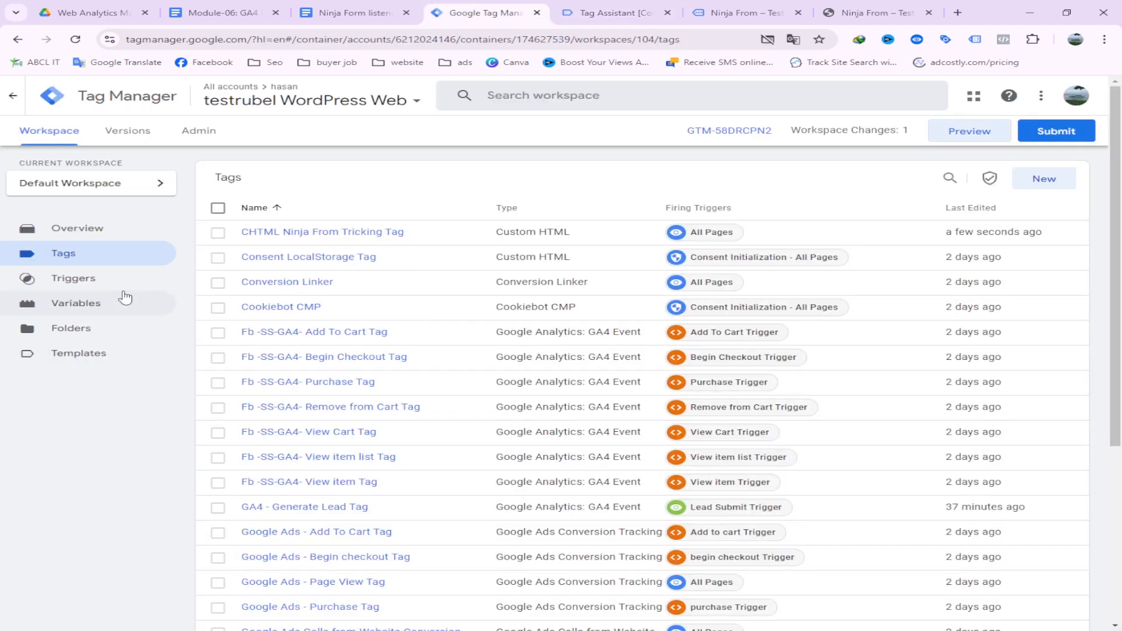
Create a new Custom Event trigger with ninja_form_submit as the event name
click(74, 278)
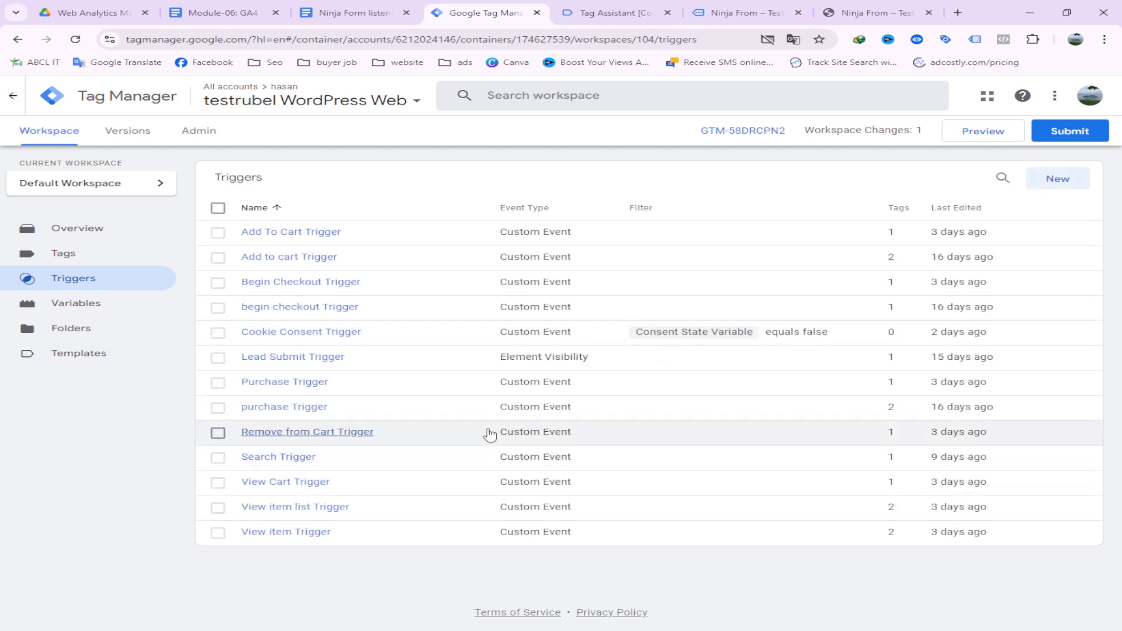
click(1070, 180)
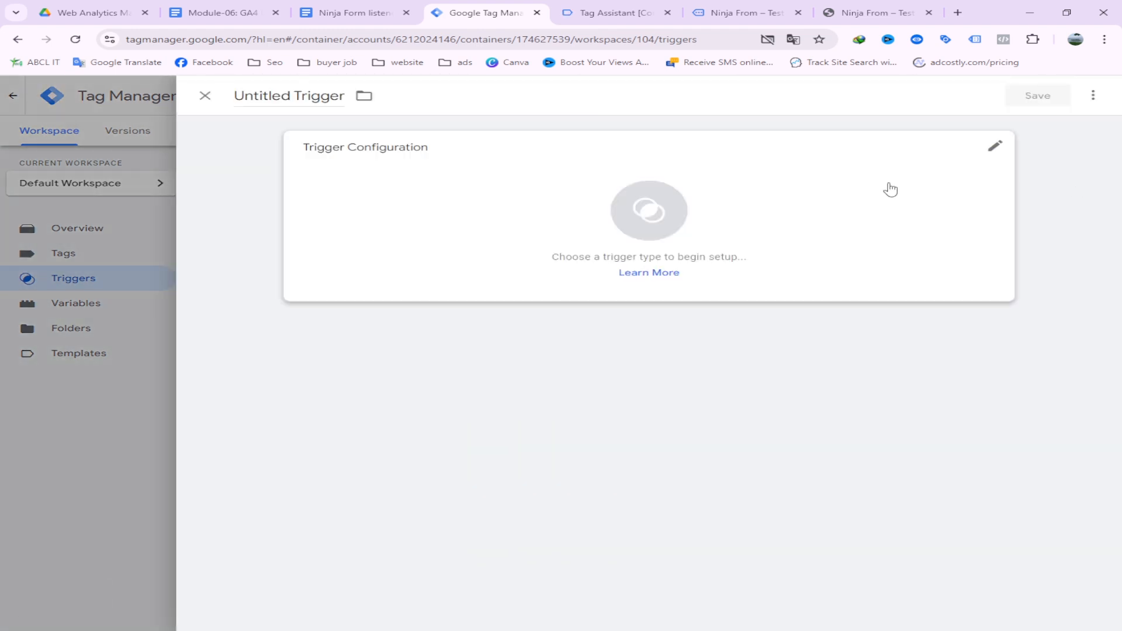
click(493, 195)
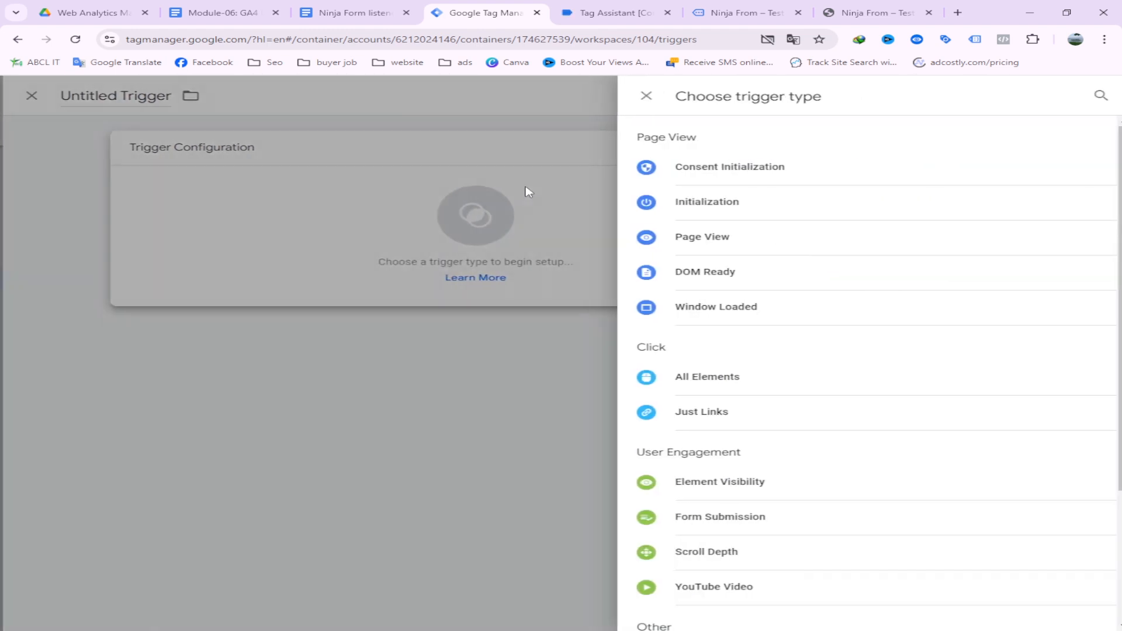
scroll(785, 483, down, 3)
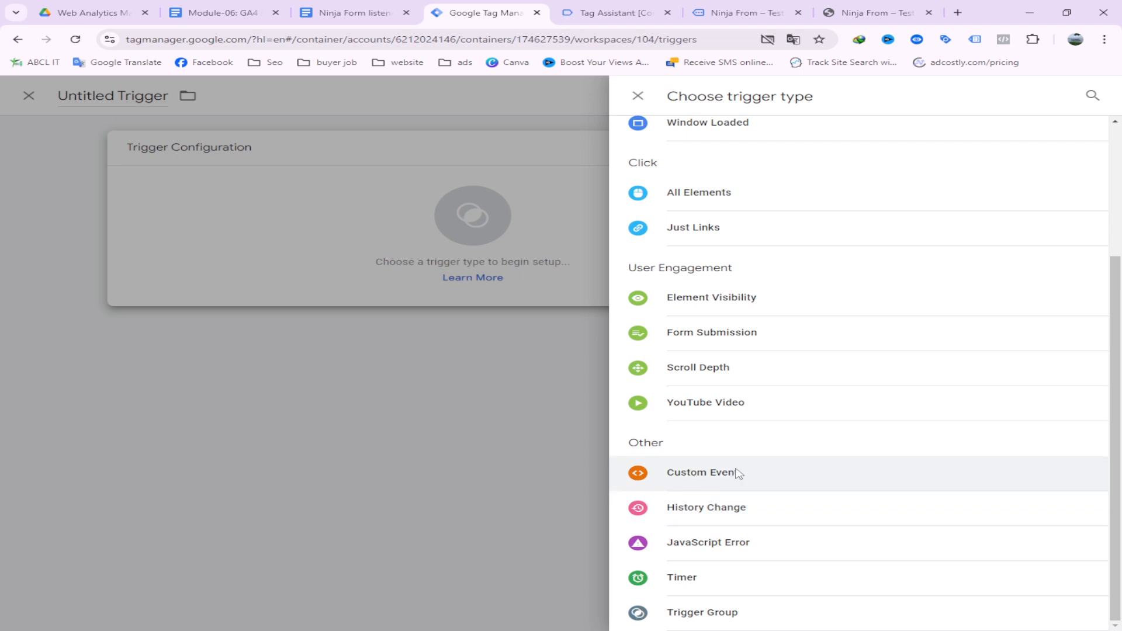
click(738, 473)
click(366, 270)
right_click(366, 270)
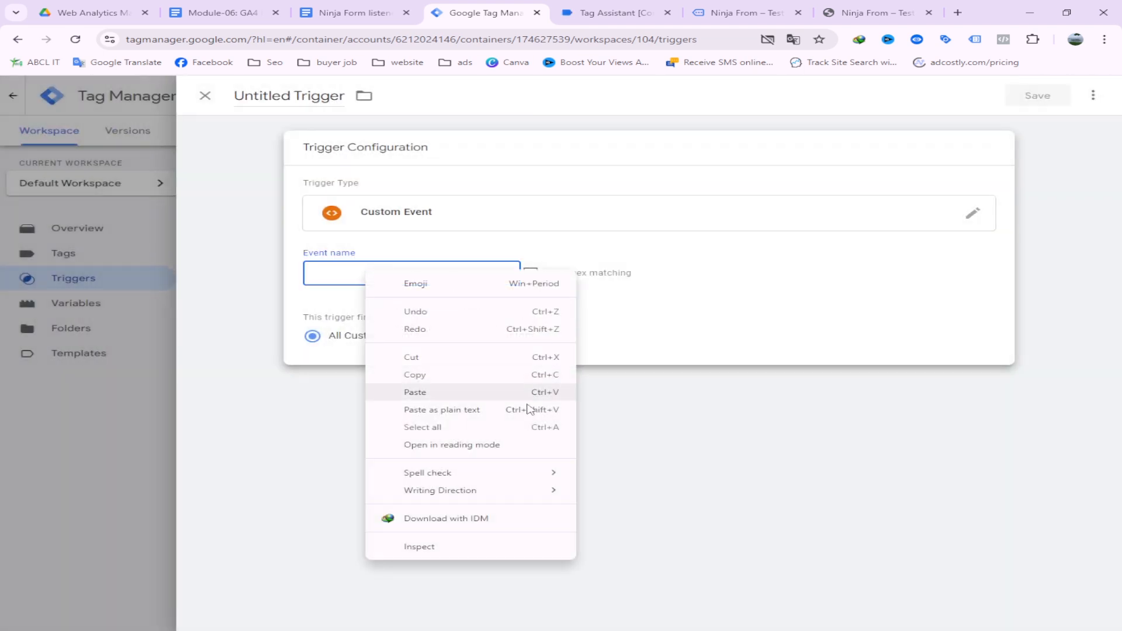
click(431, 392)
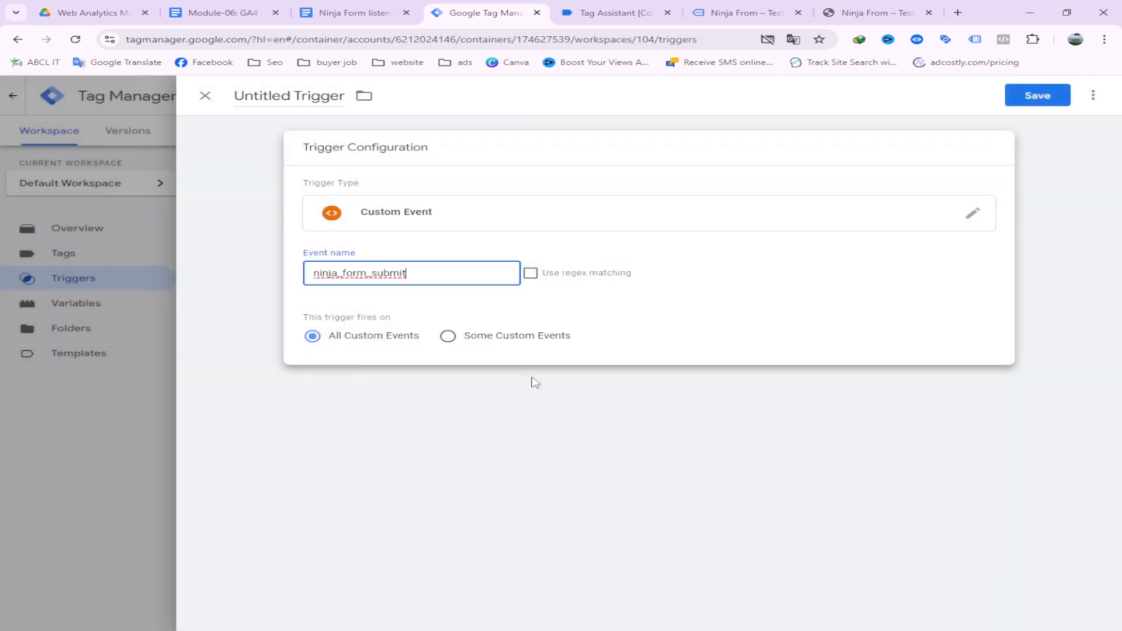
Name the trigger 'Ninja From Trigger' and save it
double_click(291, 95)
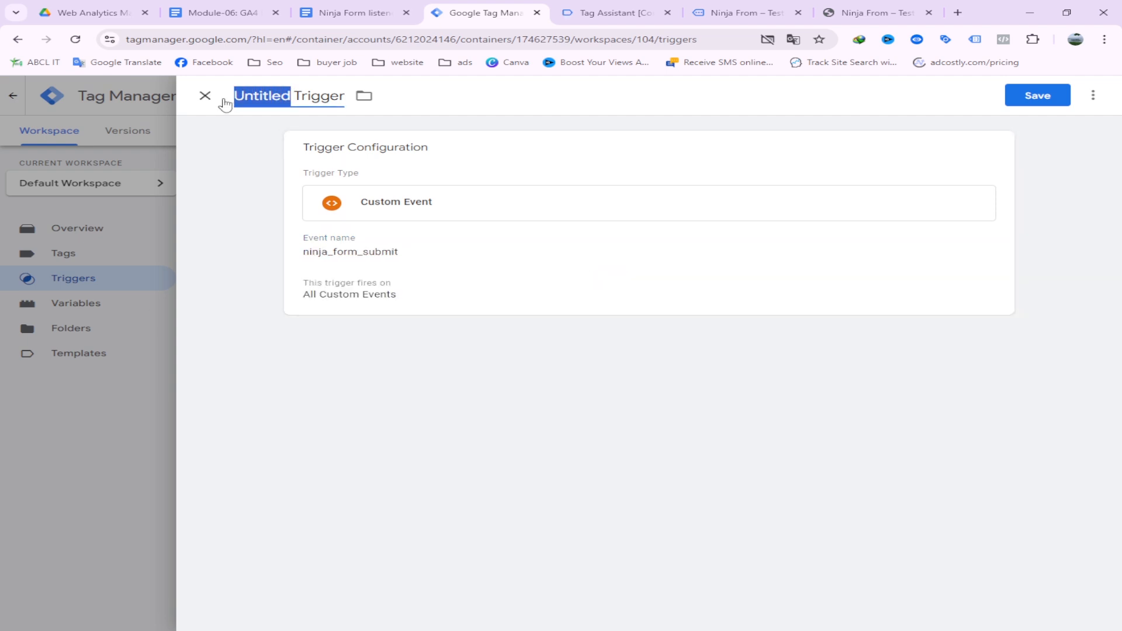
text(Ninja)
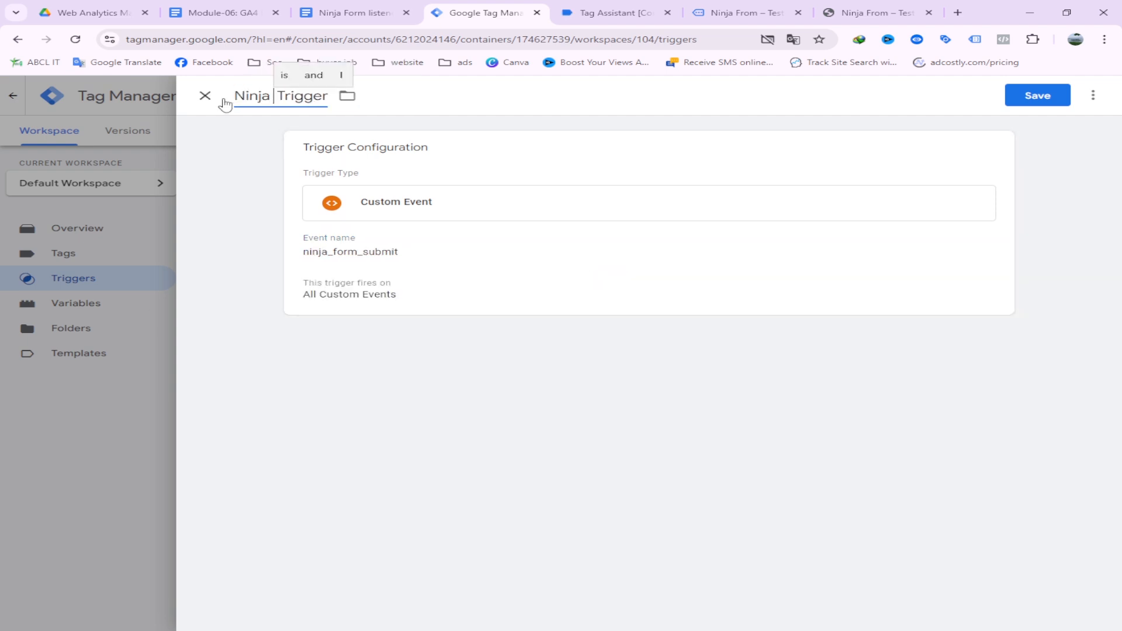
text( From)
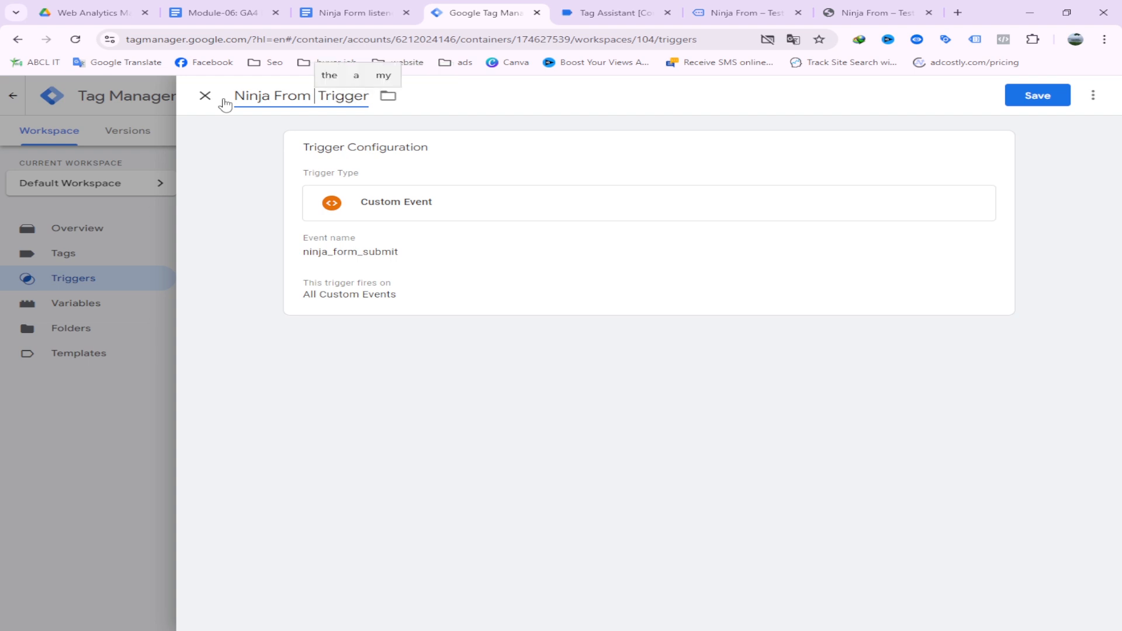
key(BackSpace)
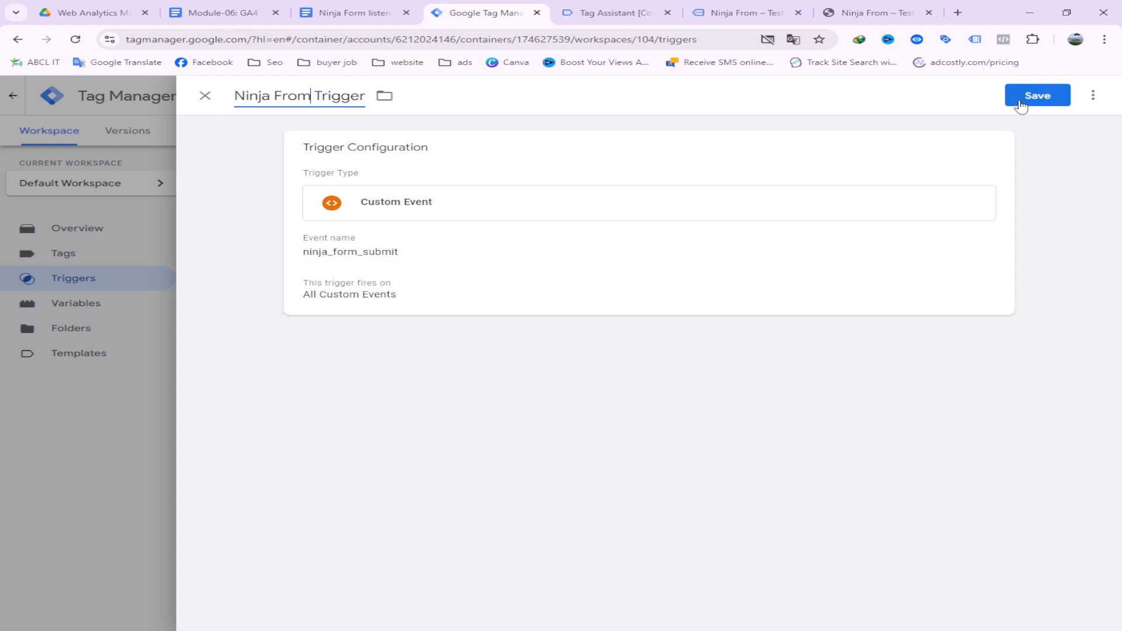
click(1020, 106)
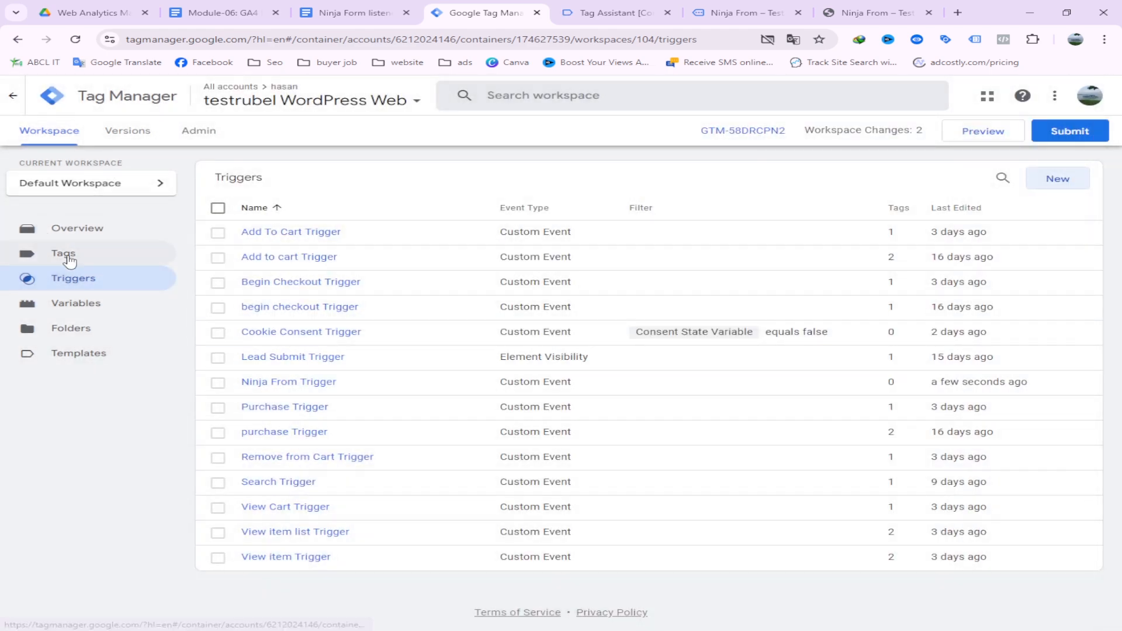
Start a new tag from the Tags list
click(66, 254)
scroll(497, 363, down, 5)
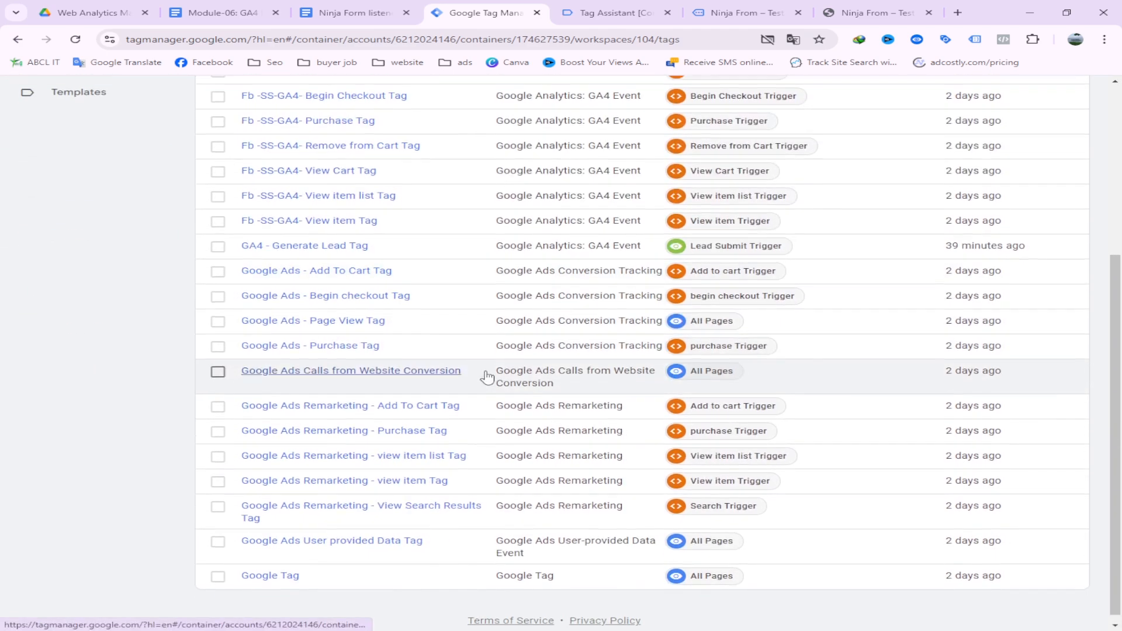
scroll(488, 376, up, 5)
click(1045, 179)
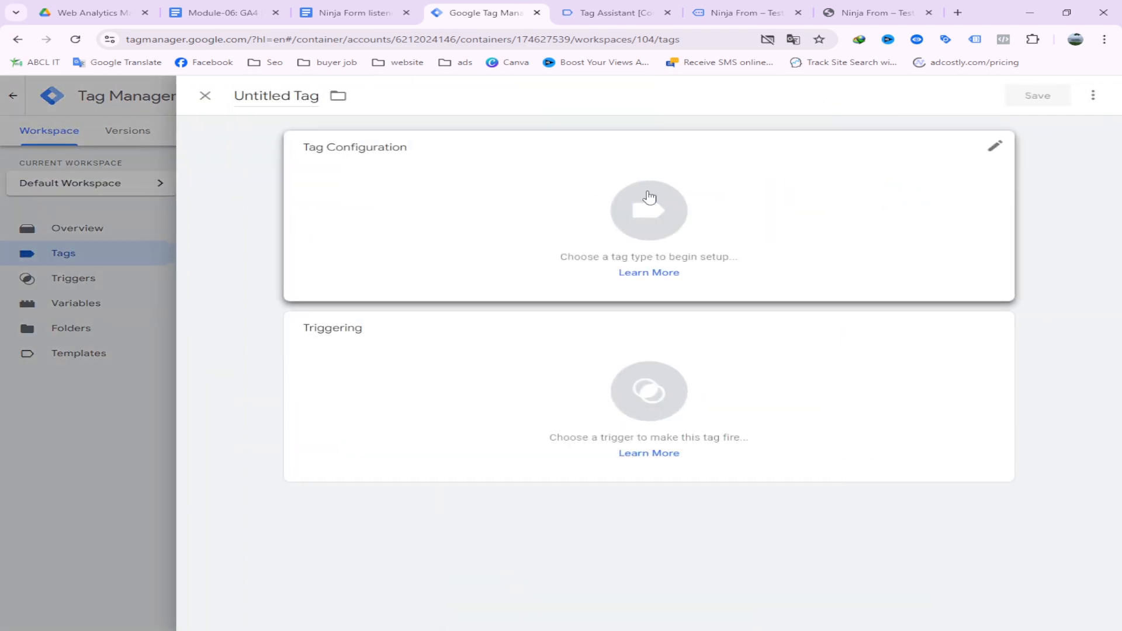
Make the tag a Google Analytics GA4 Event using the {{Fb Test Measurement ID}} variable
click(690, 187)
click(702, 201)
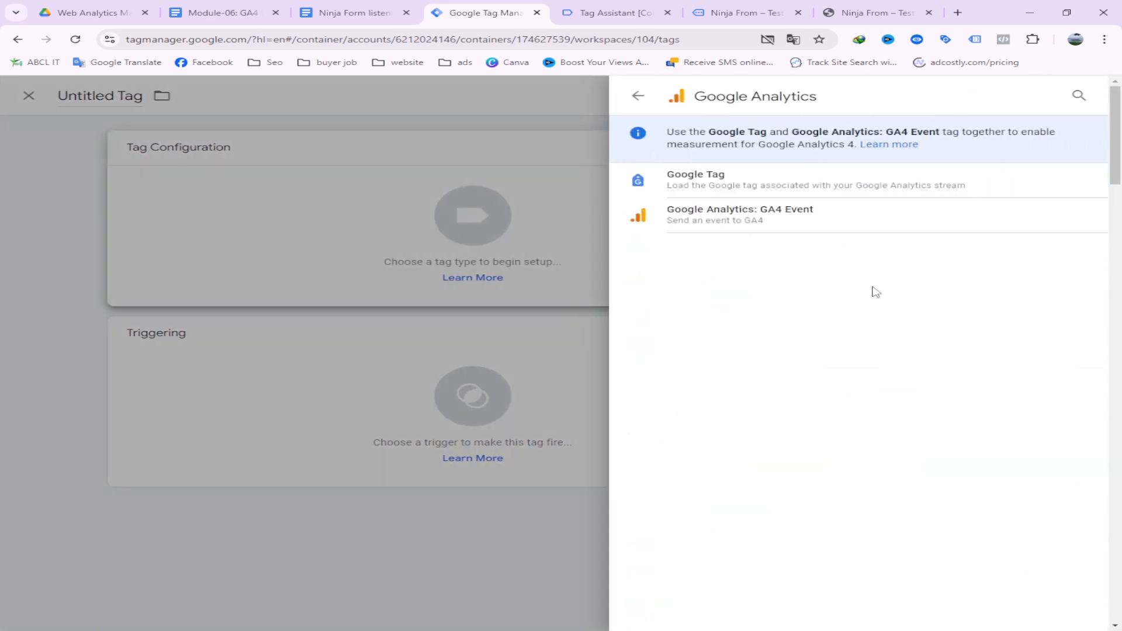
click(763, 217)
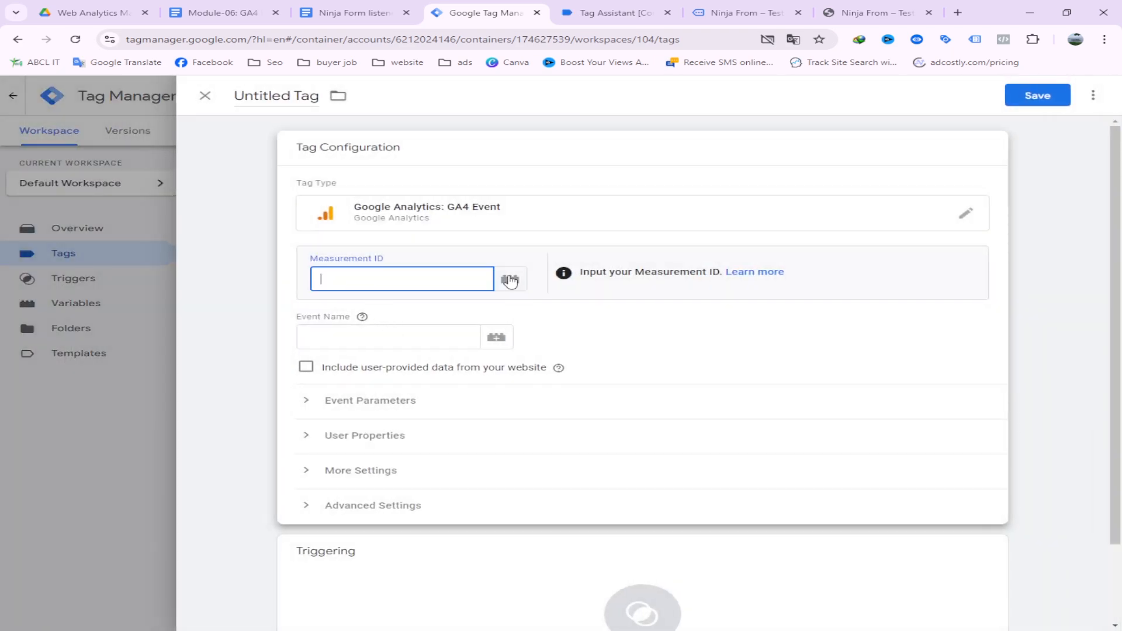
click(510, 280)
scroll(504, 401, down, 5)
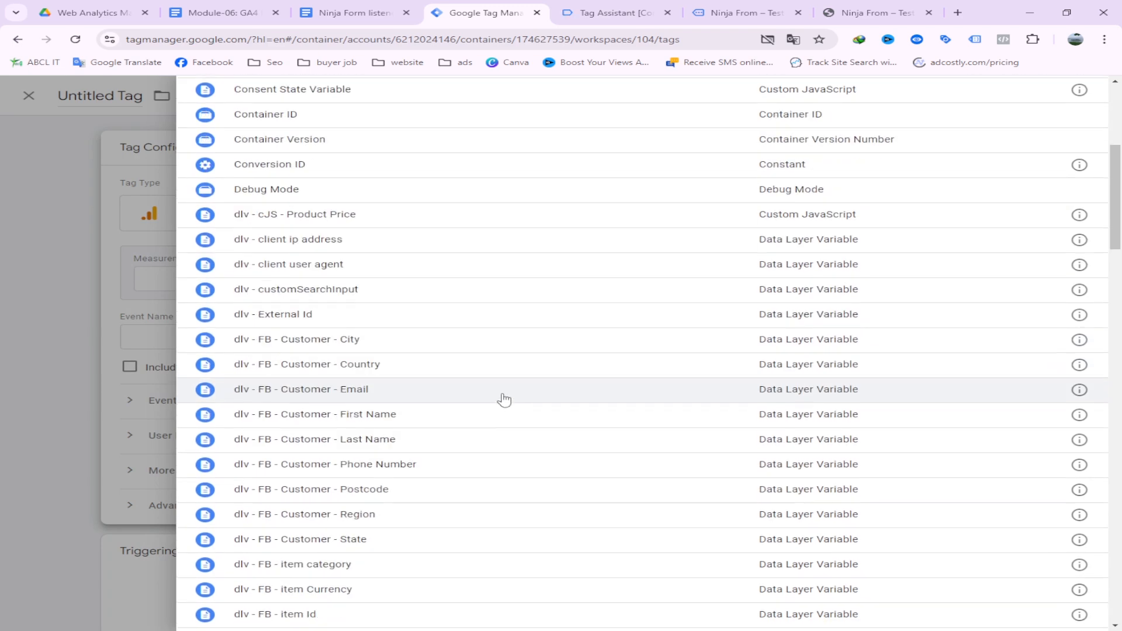
scroll(497, 403, down, 15)
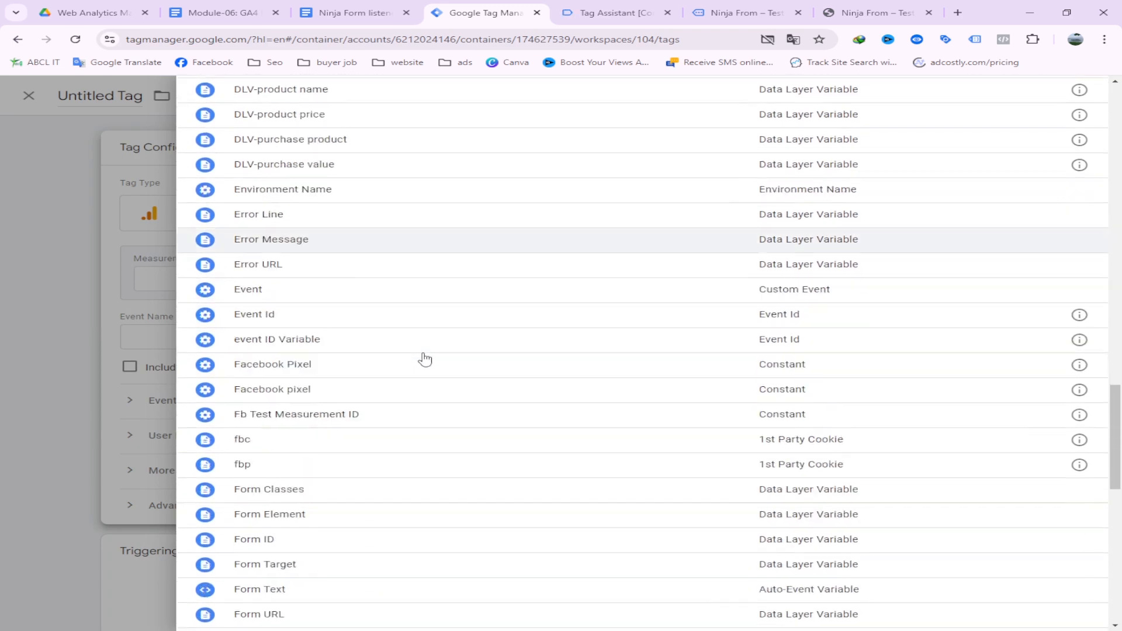
scroll(427, 362, down, 5)
click(321, 253)
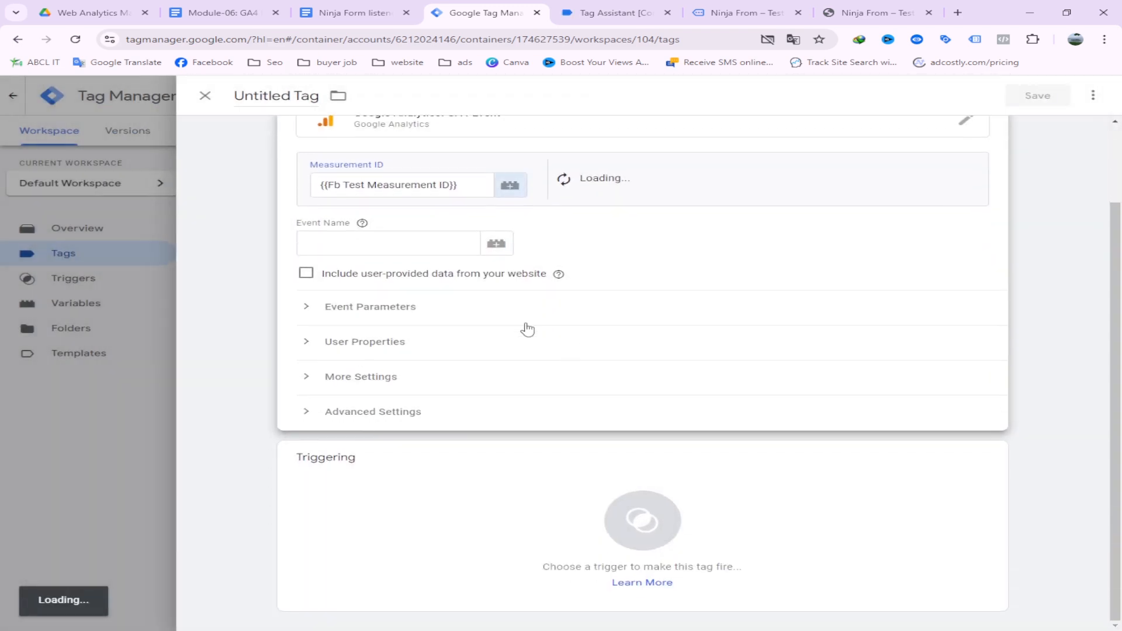
Copy the generate_lead event name from the course doc's event table
click(377, 246)
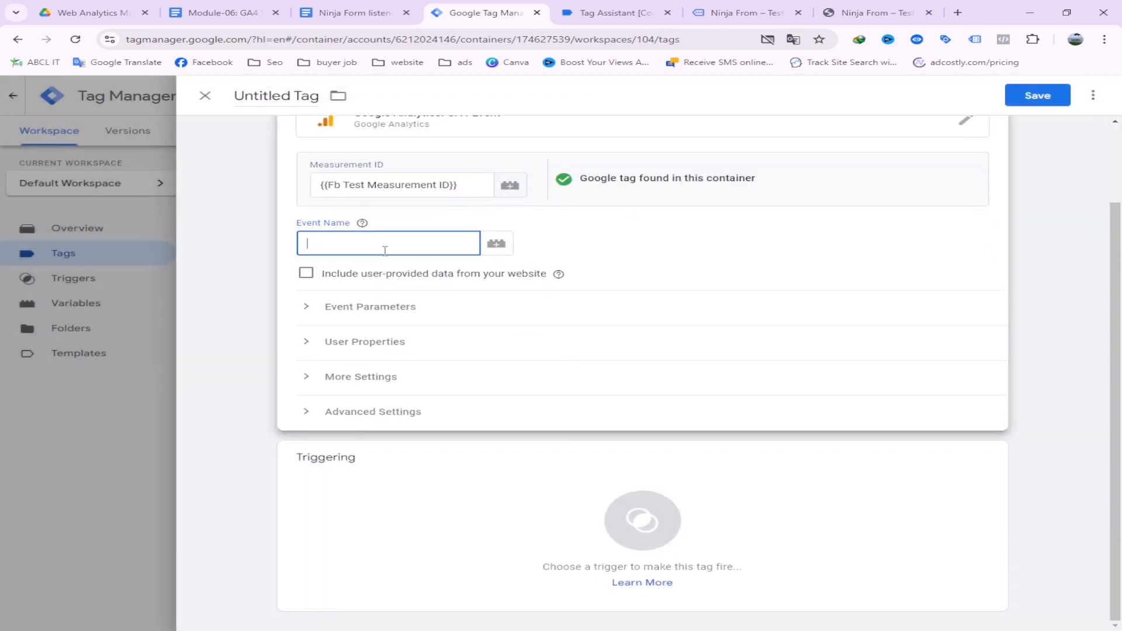
click(249, 8)
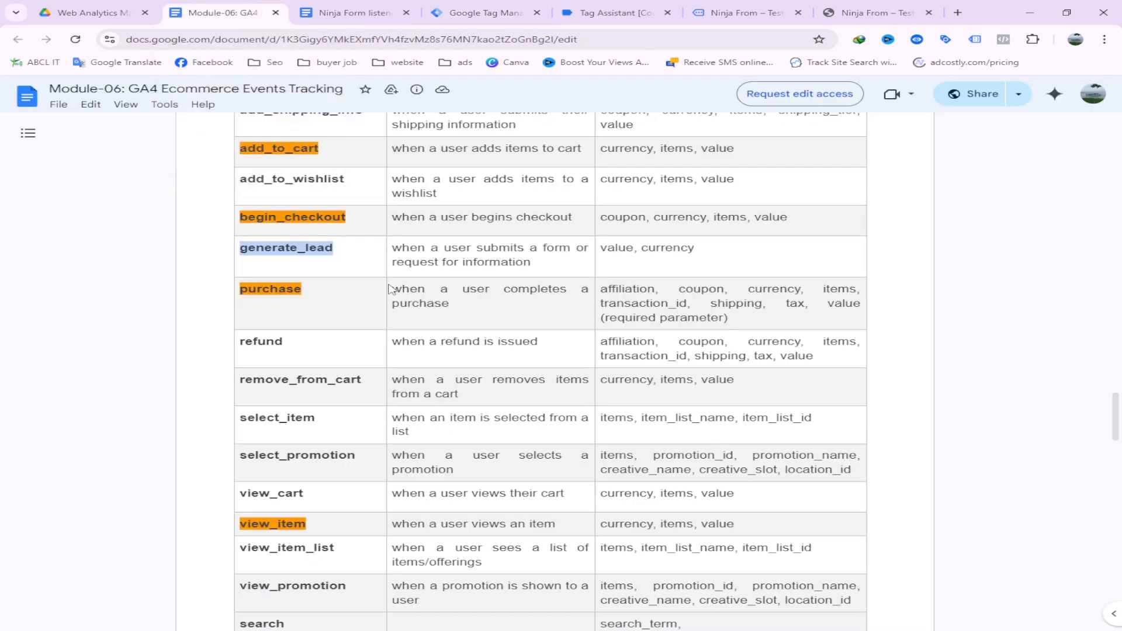
right_click(281, 249)
click(332, 258)
right_click(314, 251)
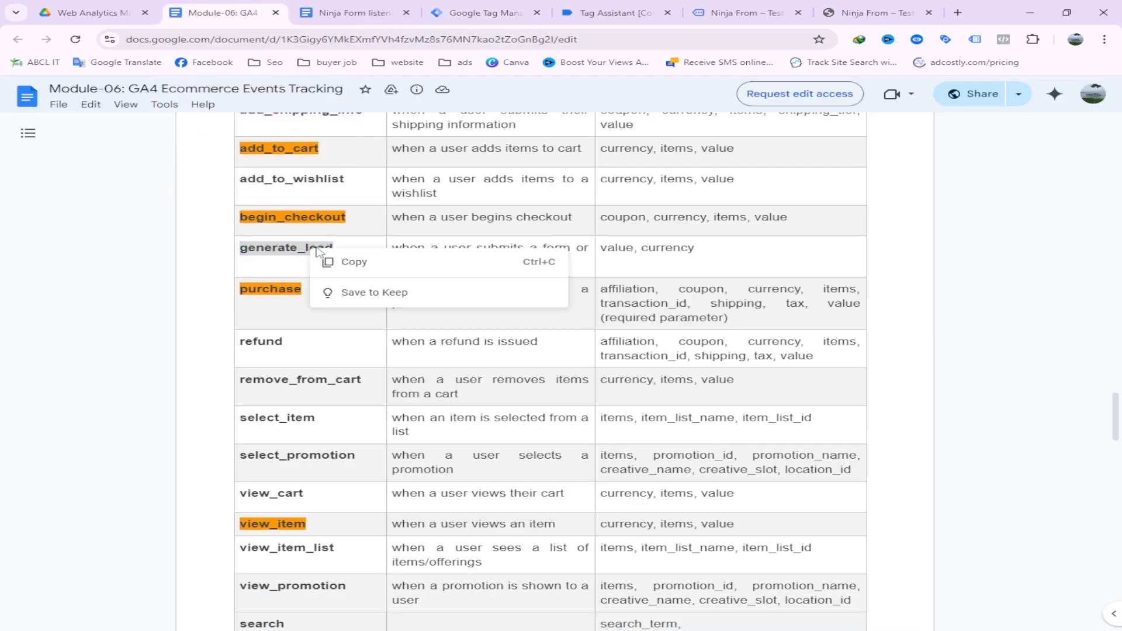
click(352, 261)
click(497, 8)
Paste generate_lead as the event name and fire the tag on Ninja From Trigger
click(342, 240)
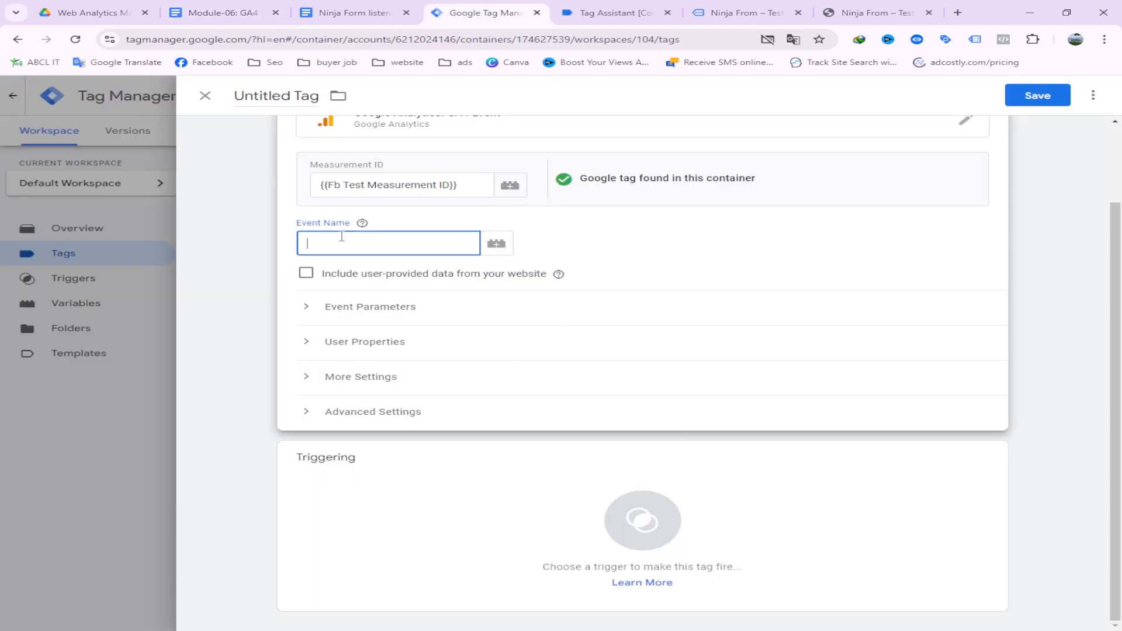
right_click(342, 241)
click(411, 358)
click(451, 503)
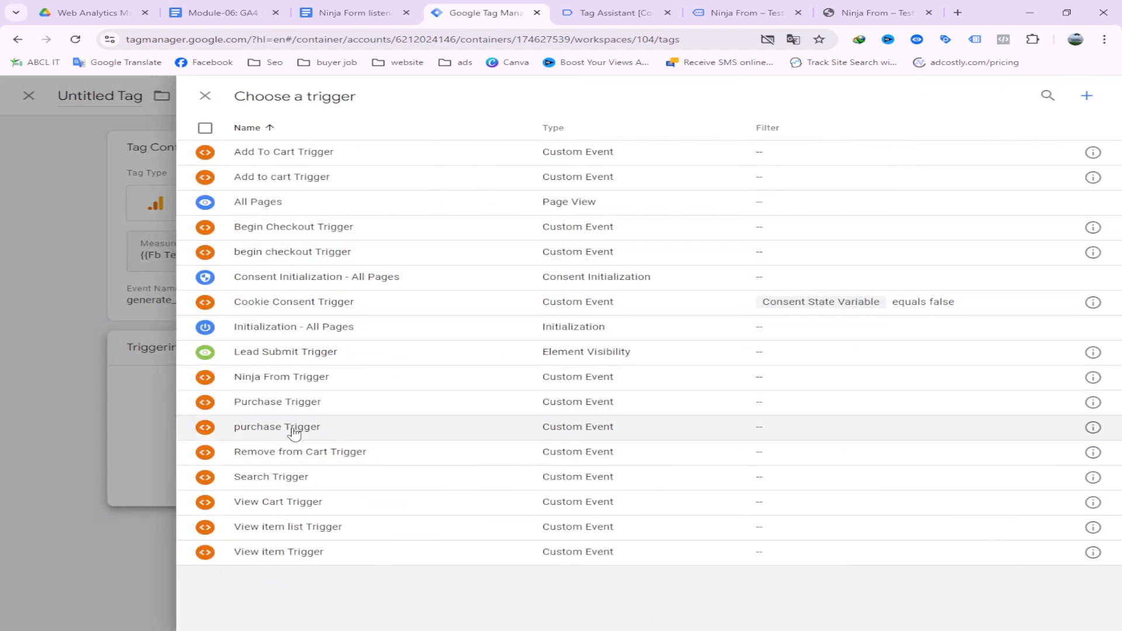
click(384, 389)
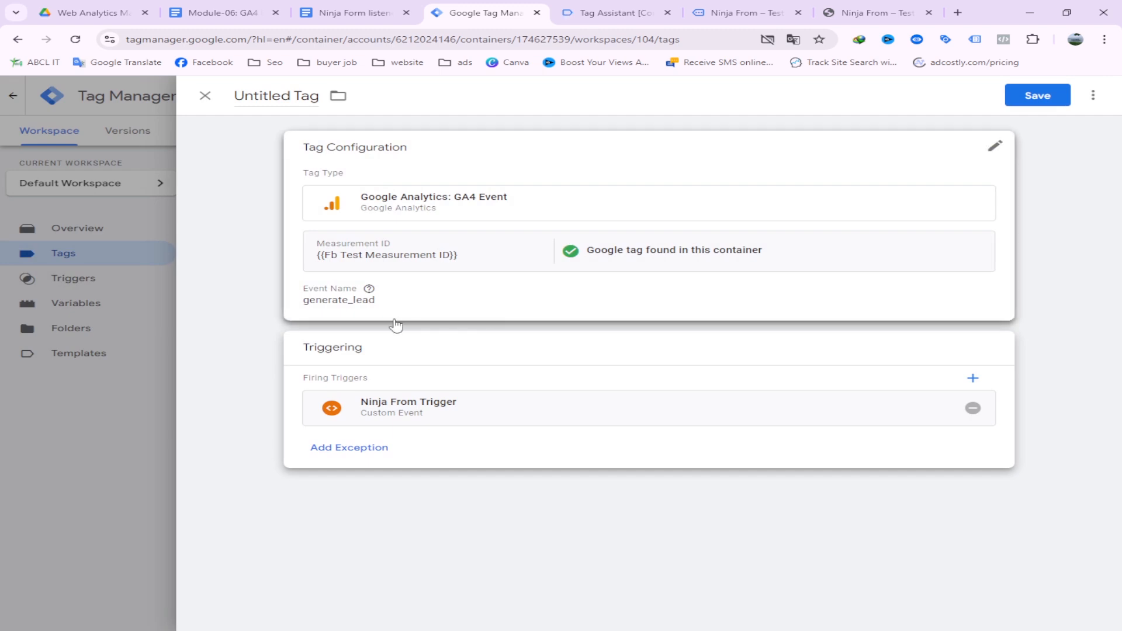
Name the tag 'Ninja From Tricking Tag' and save it
drag(294, 96, 234, 102)
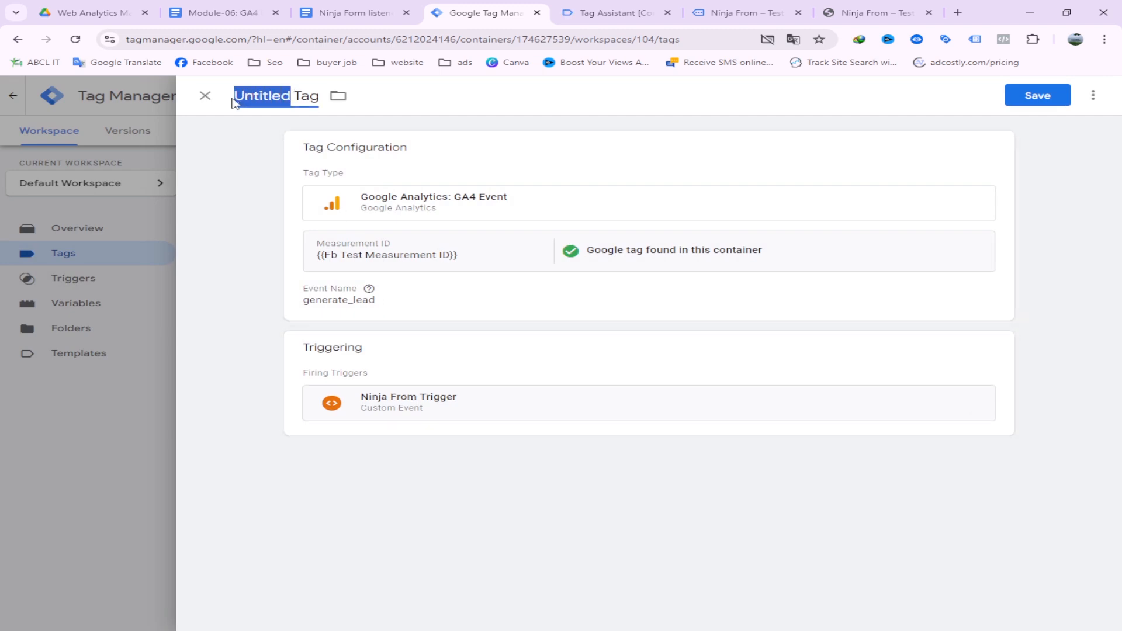
text(Ninja)
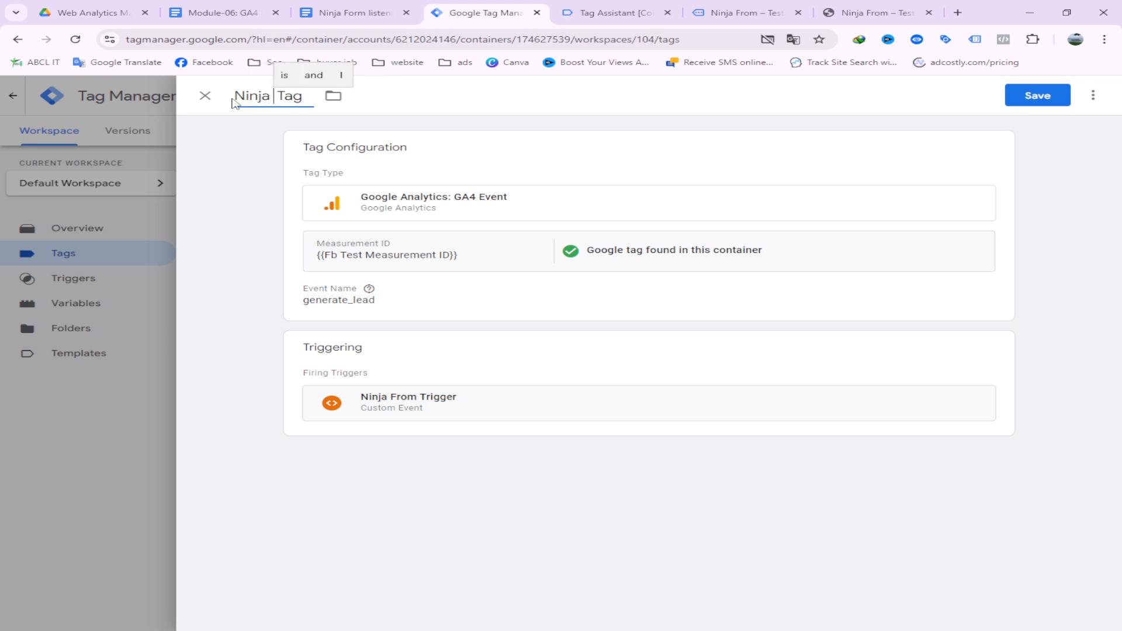
text( Fro)
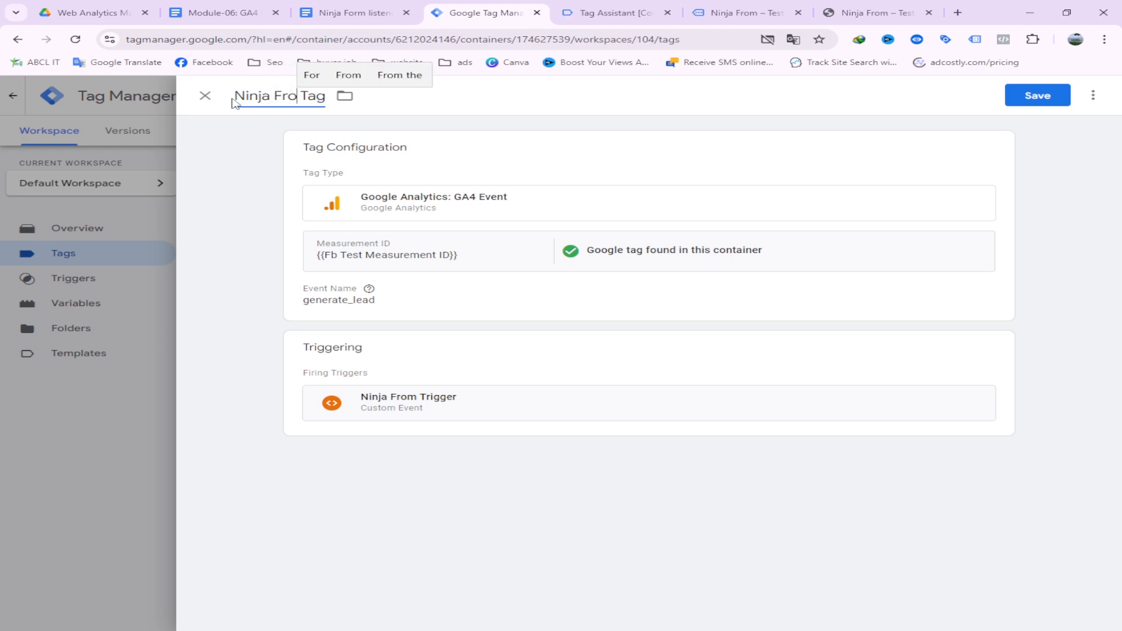
click(362, 79)
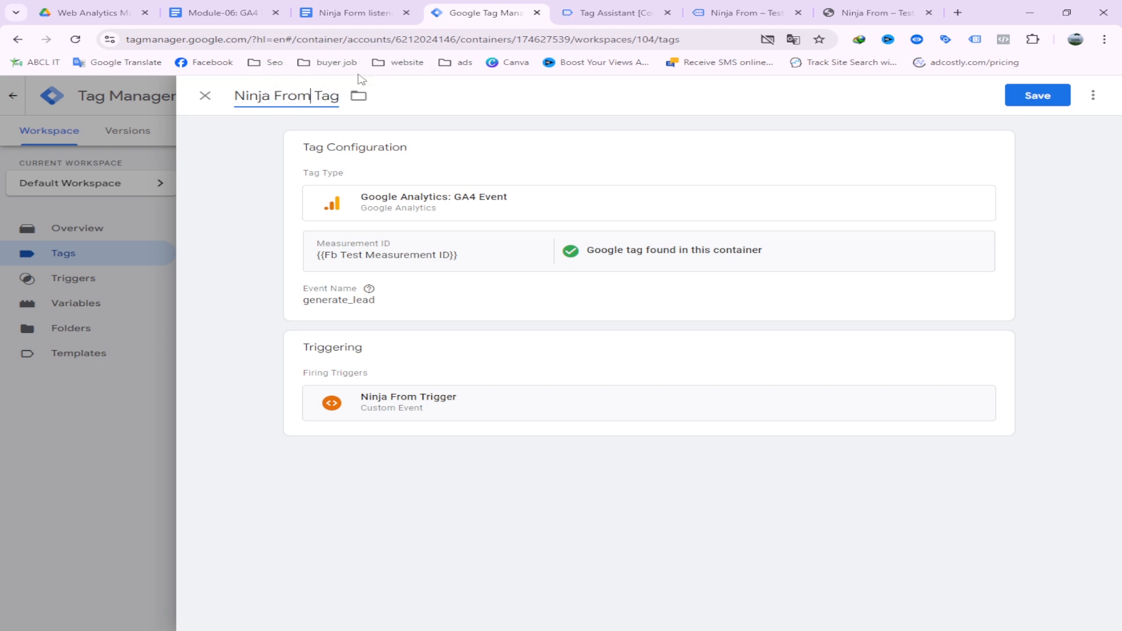
text(Trackin)
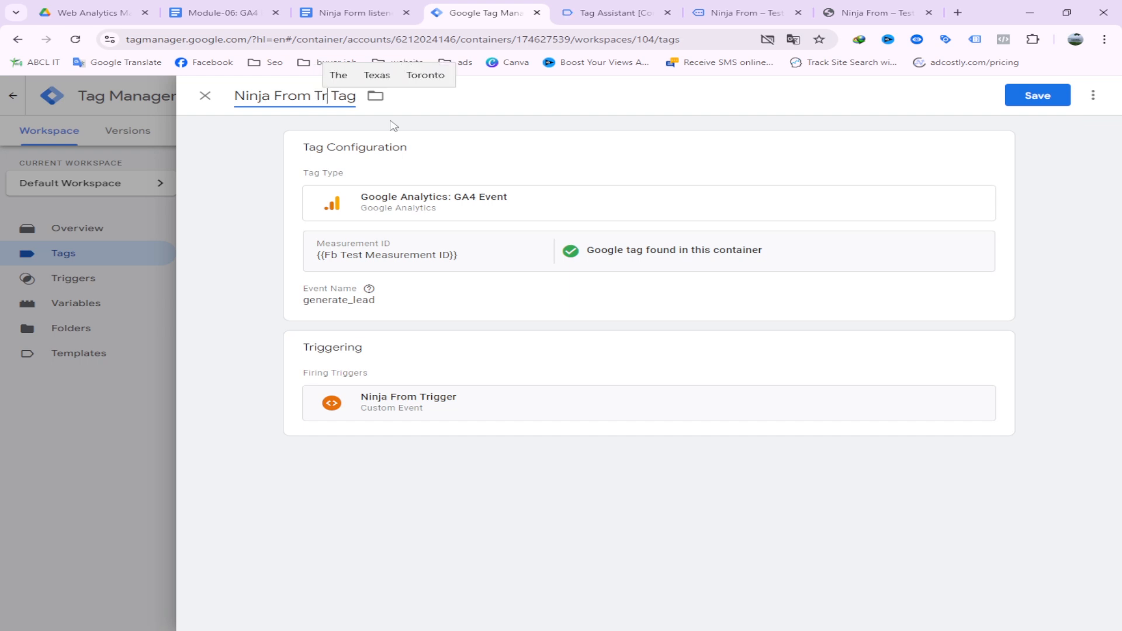
text(g)
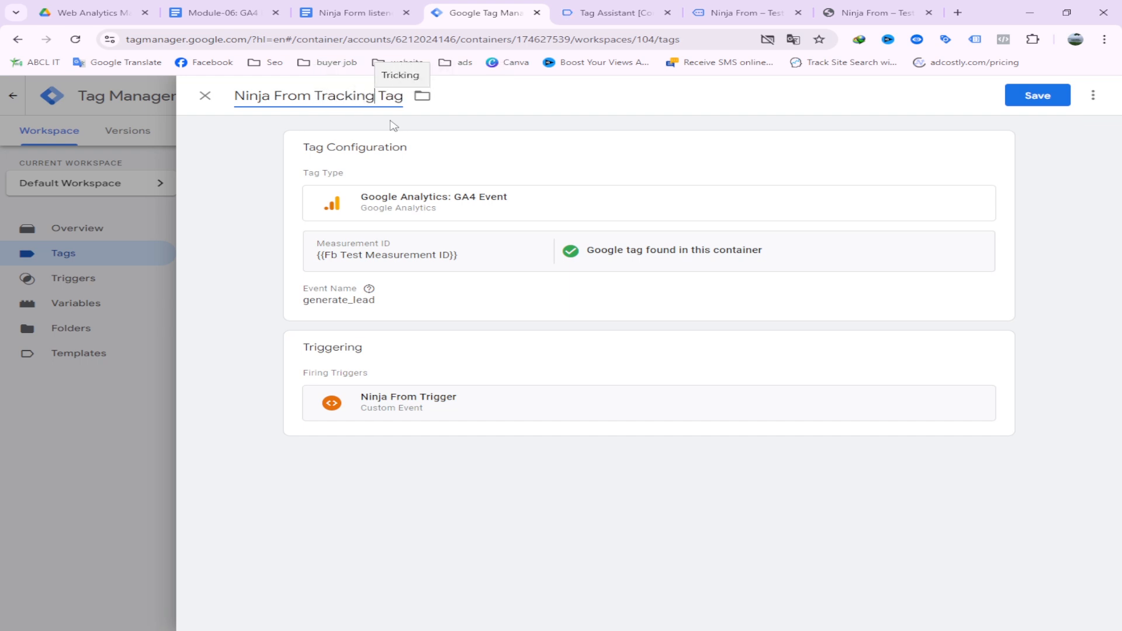
click(401, 74)
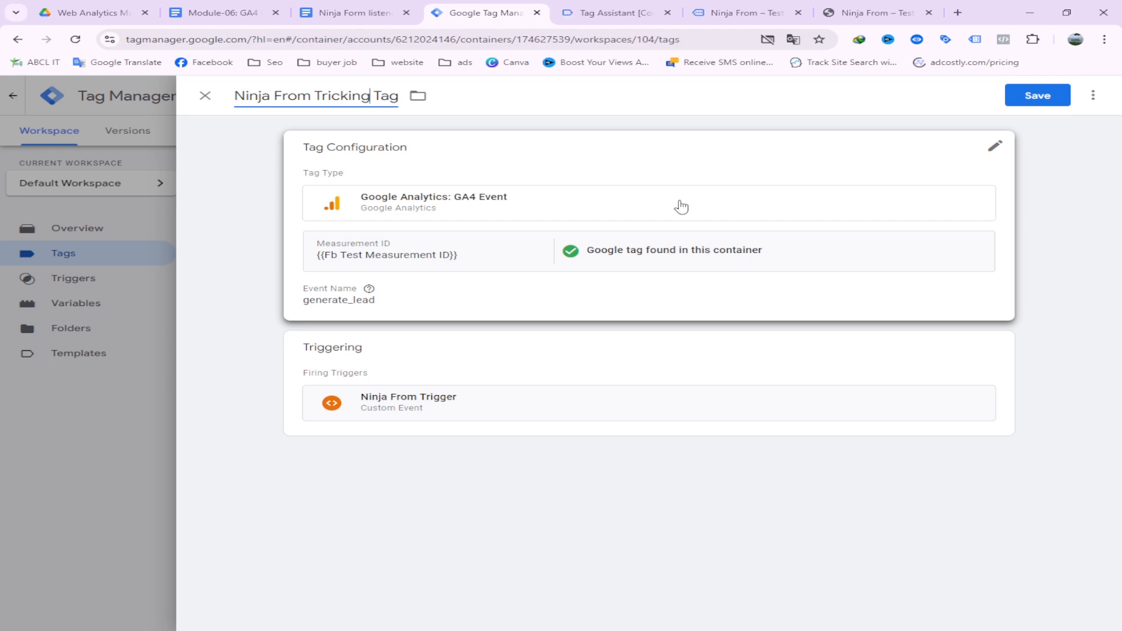
click(1057, 98)
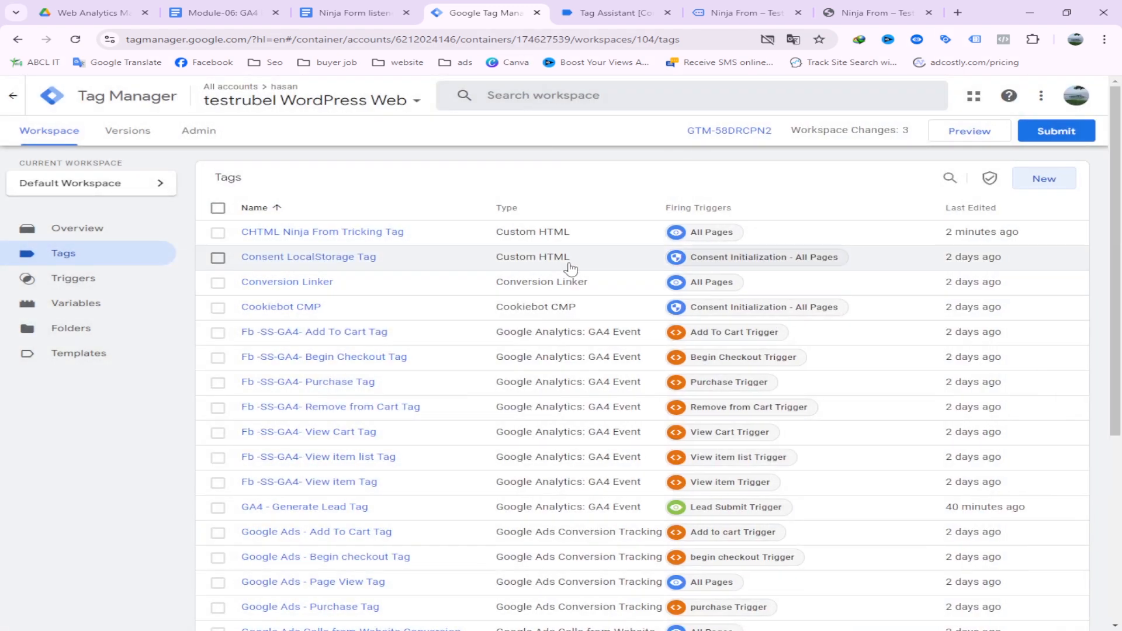
Launch a Tag Assistant preview session and load the Ninja From form page on the test site
click(968, 133)
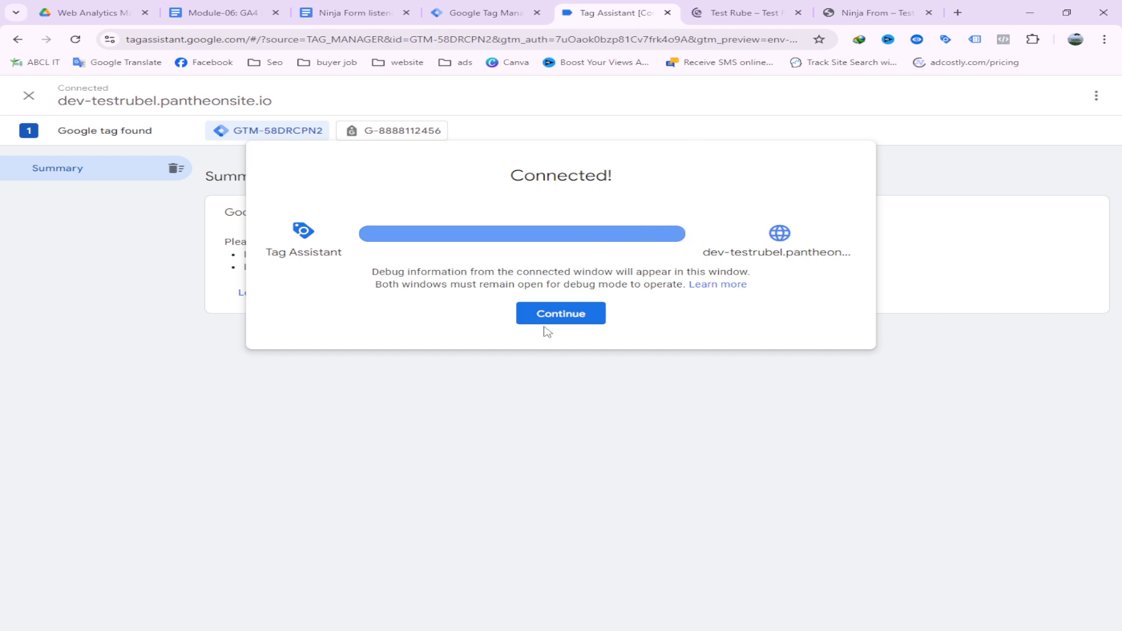
click(548, 321)
click(738, 12)
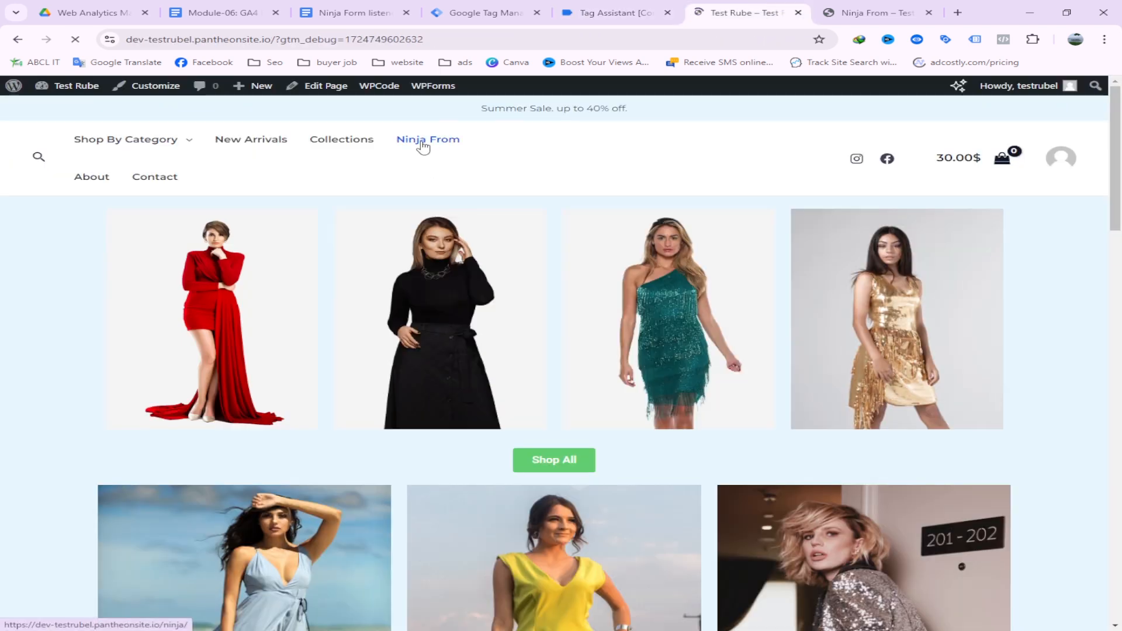
click(424, 143)
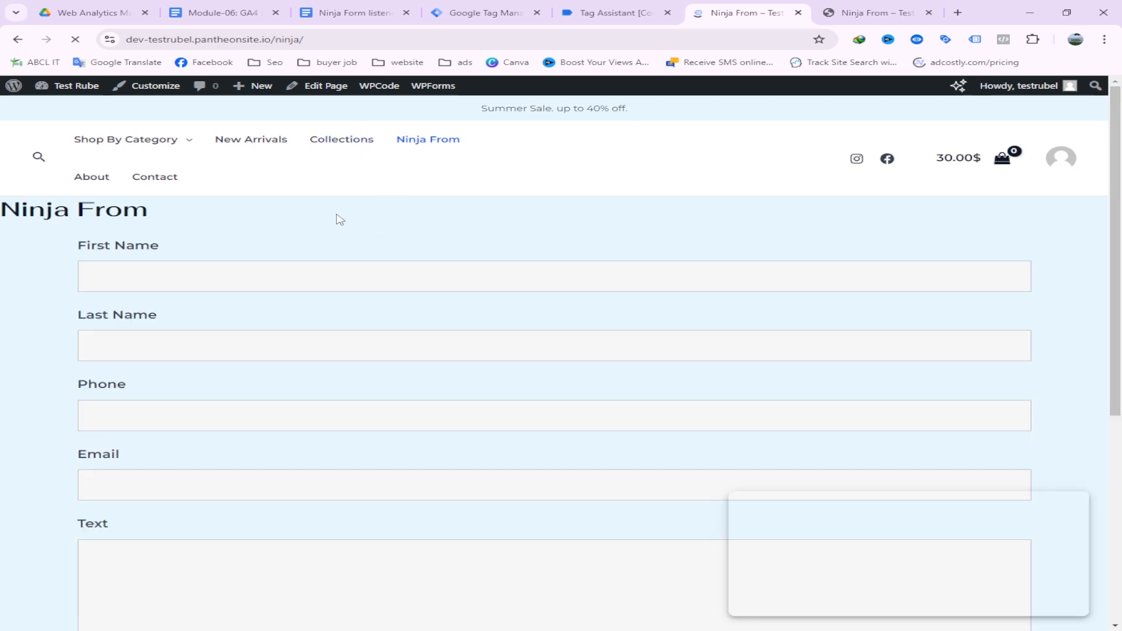
Fill in the contact's first name and last name, and autofill the e-mail address
click(140, 277)
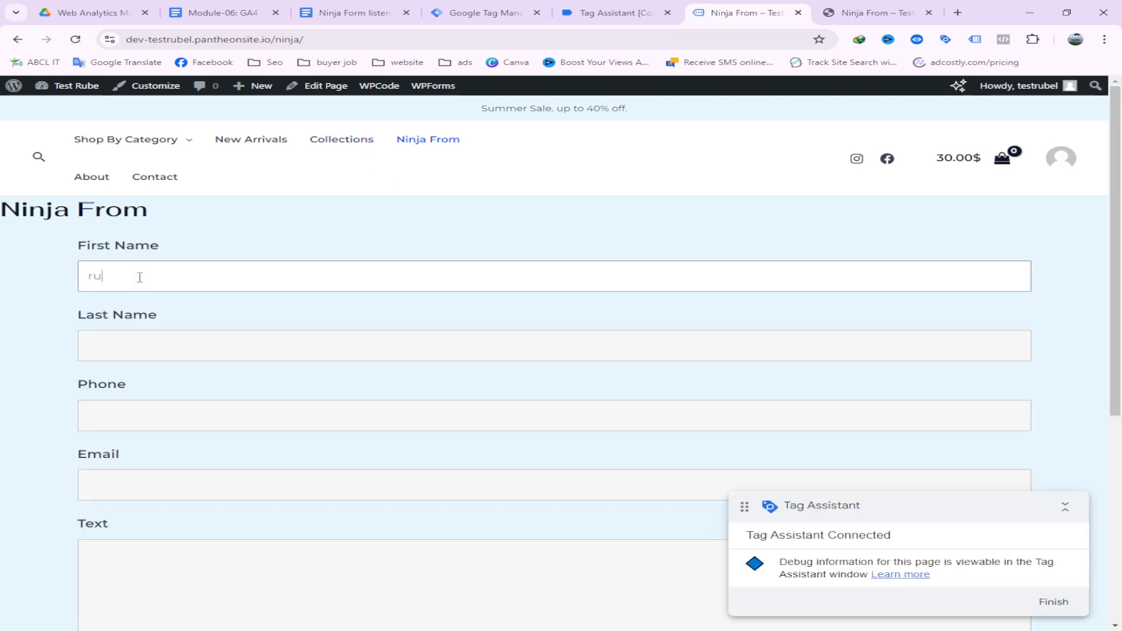
click(173, 340)
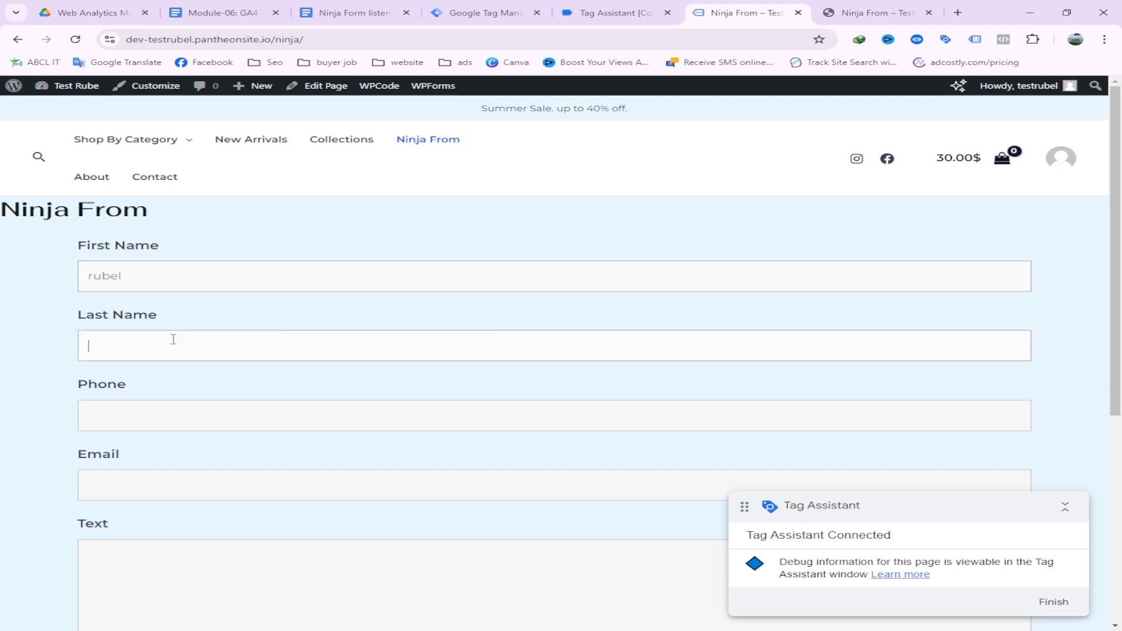
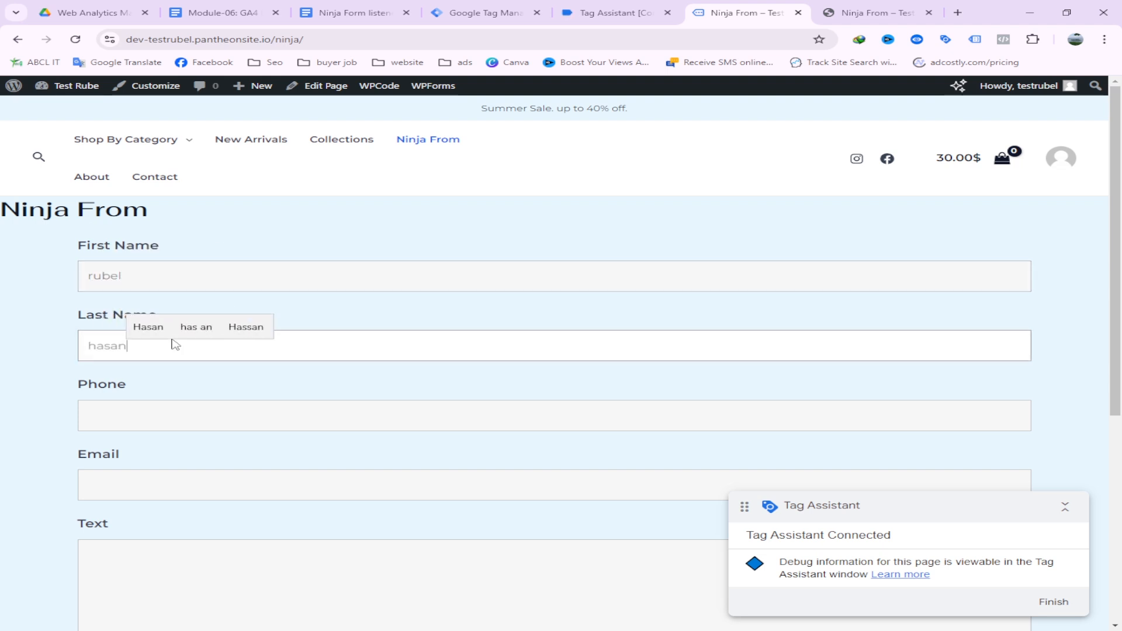
click(181, 428)
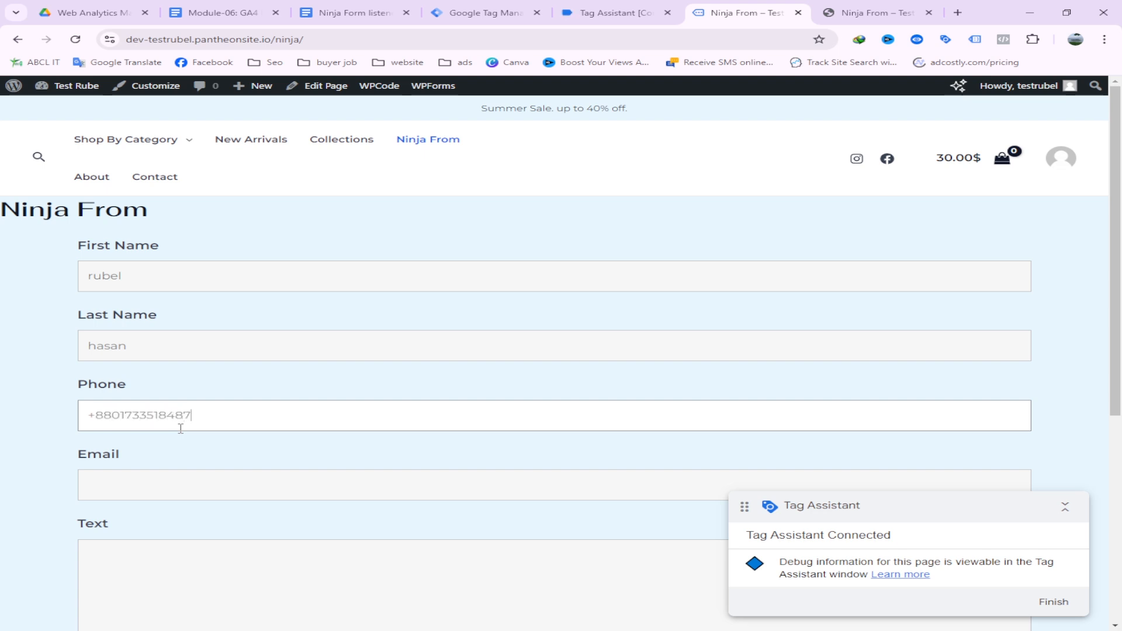
click(133, 483)
click(237, 539)
Enter 'test' as the message, submit the form, and highlight the success message
click(157, 556)
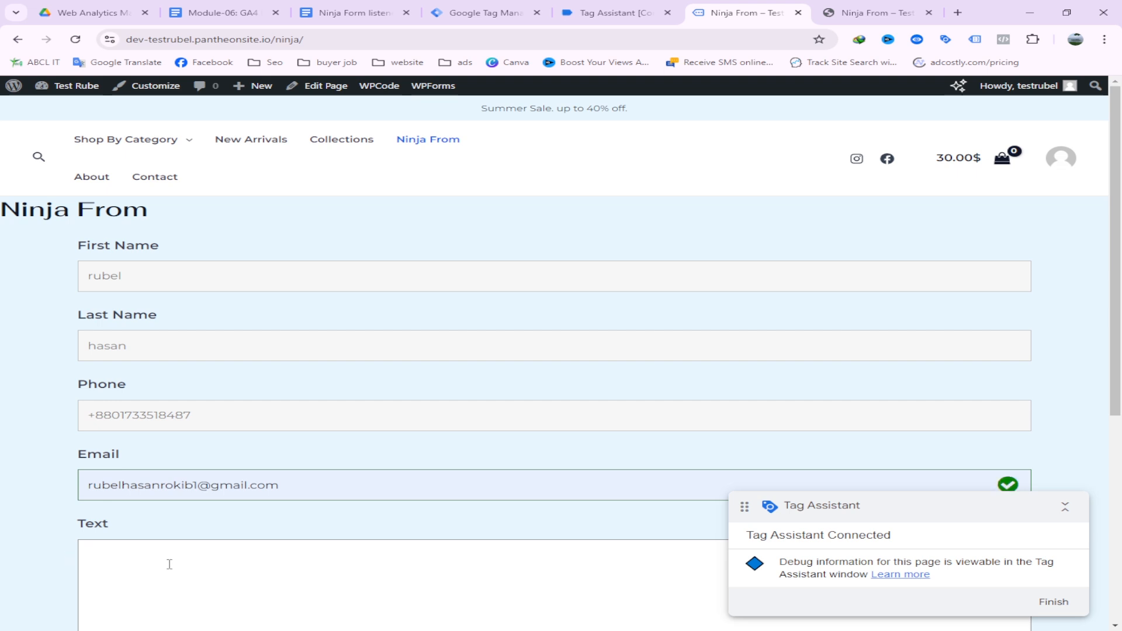
text(test)
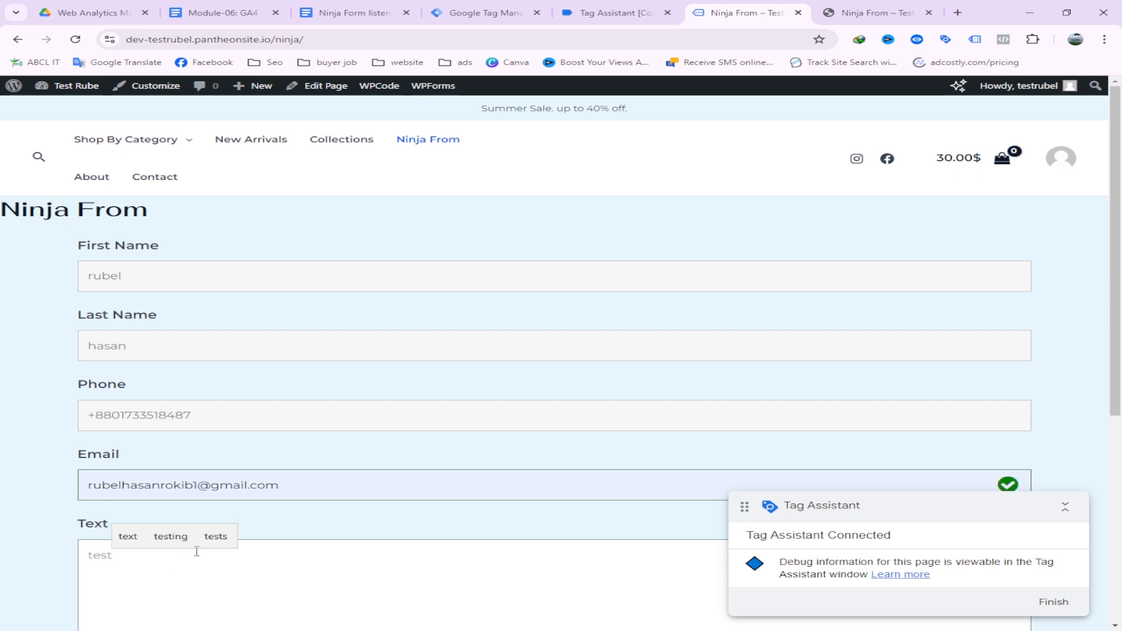
scroll(197, 551, down, 3)
click(128, 515)
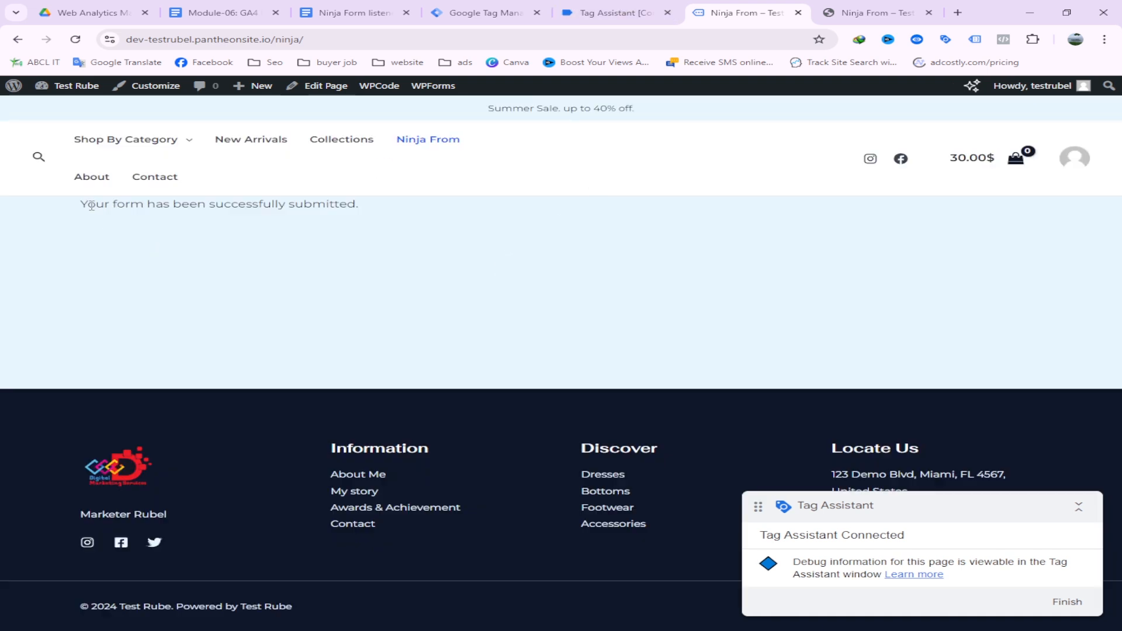
drag(92, 205, 371, 205)
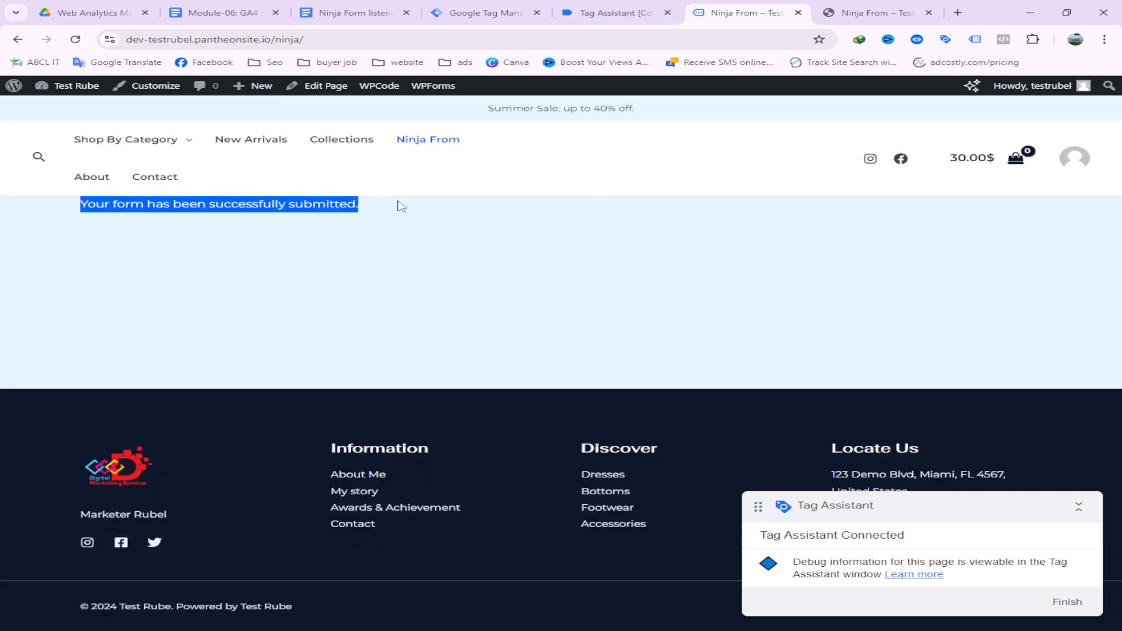
Check that Ninja From Tricking Tag fired on ninja_form_submit, then return to Tag Manager
click(583, 6)
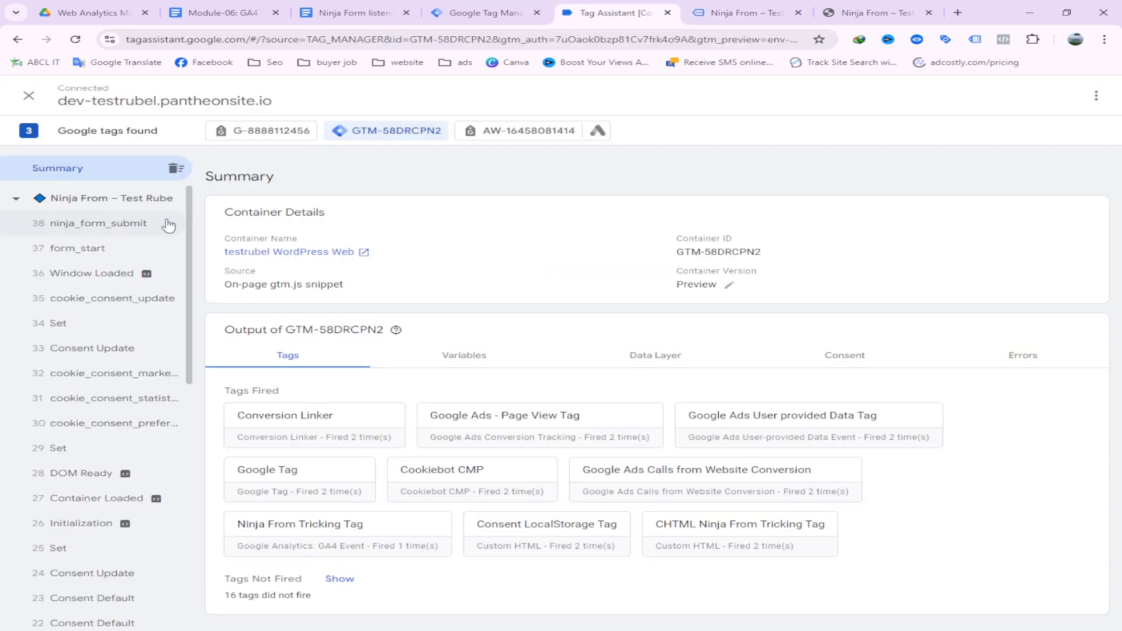
click(94, 228)
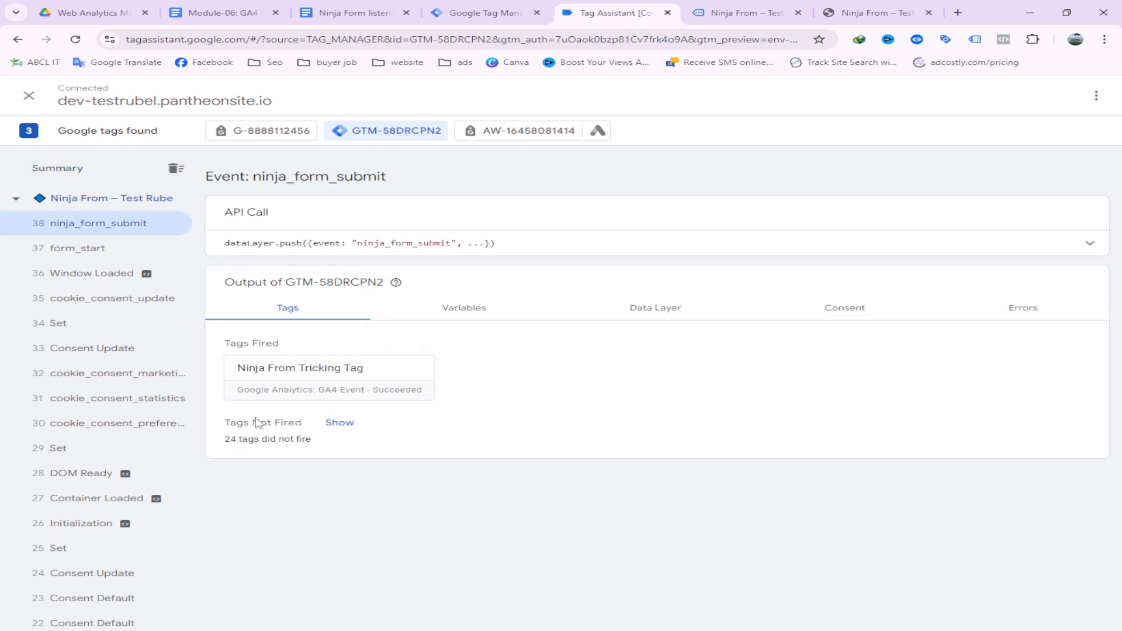
click(330, 395)
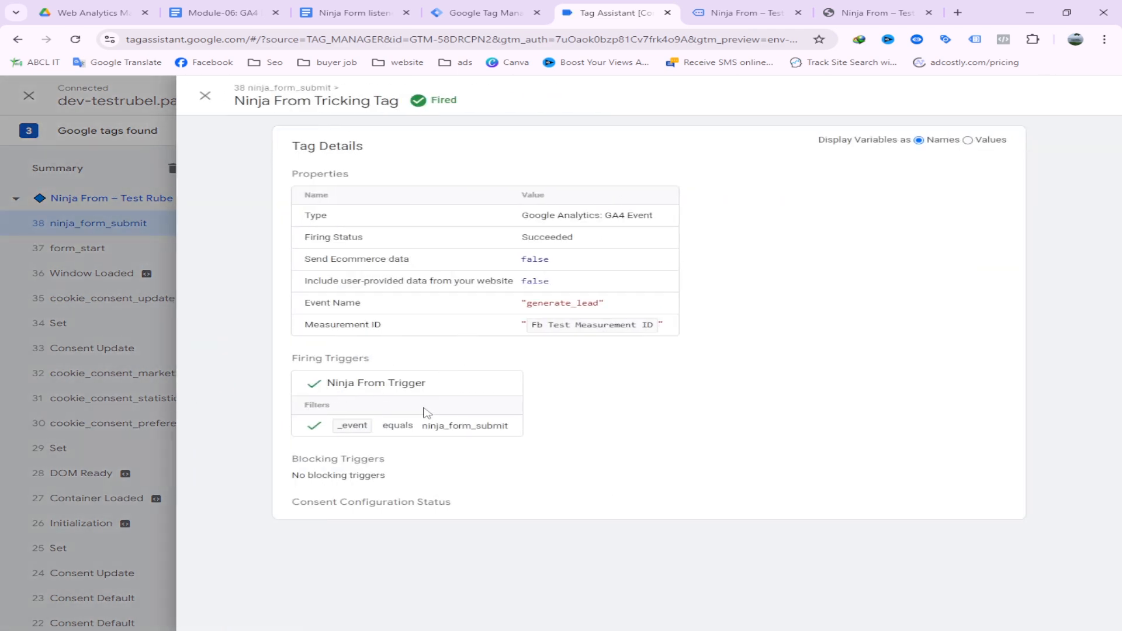
click(124, 315)
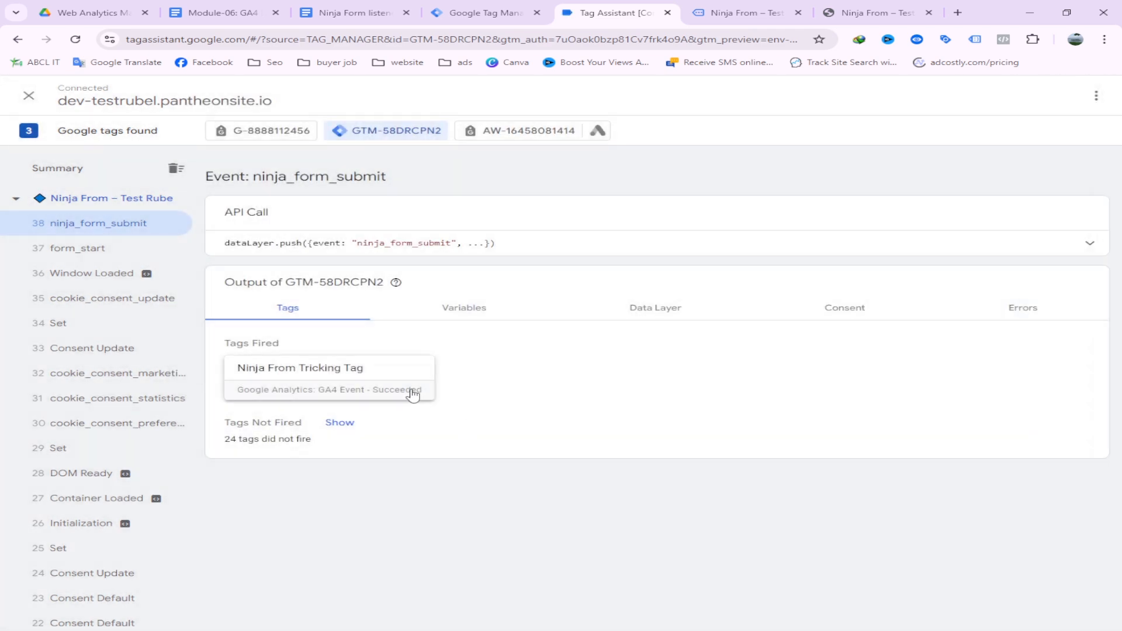
click(472, 10)
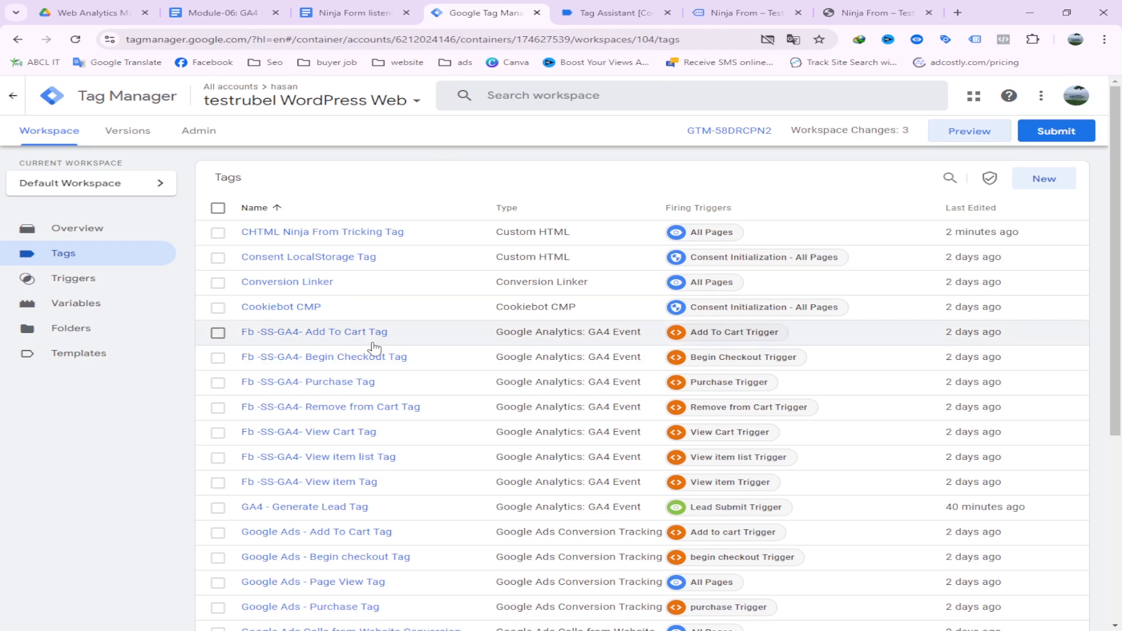
Review the Tags list and Ninja Form listener code, ending on the empty Ninja From form tab
scroll(426, 366, down, 5)
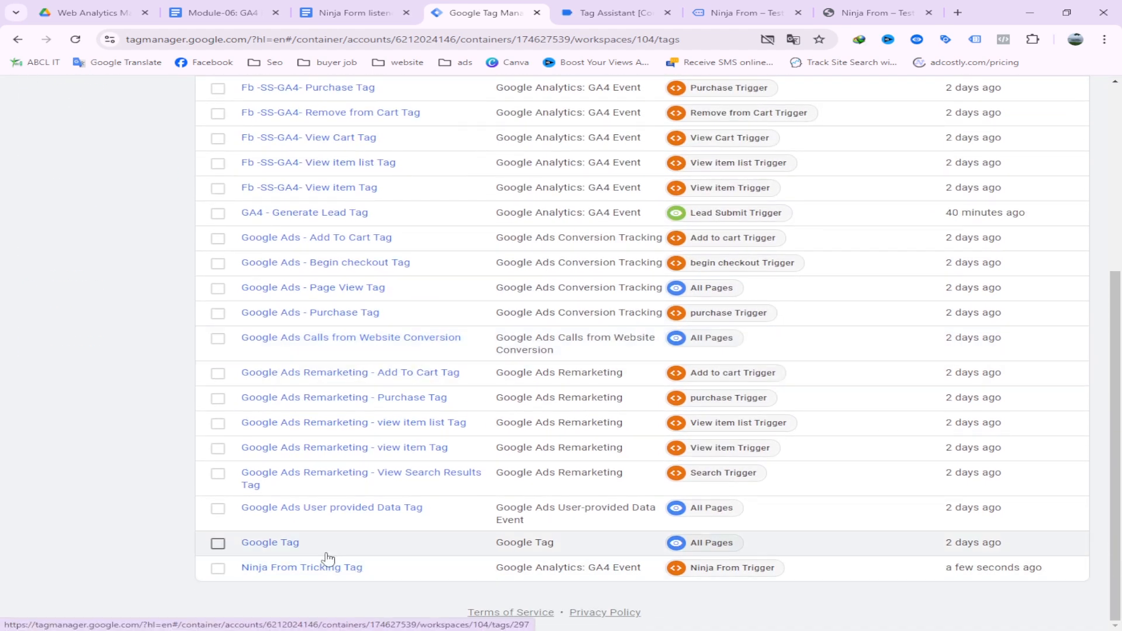
click(614, 12)
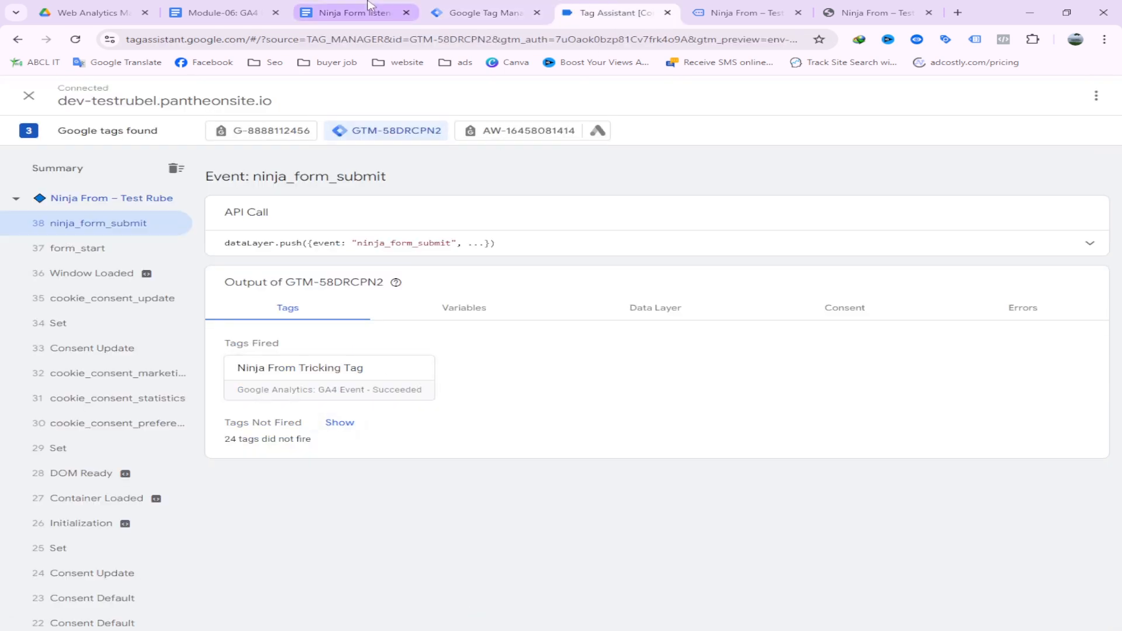
click(351, 13)
drag(401, 556, 285, 226)
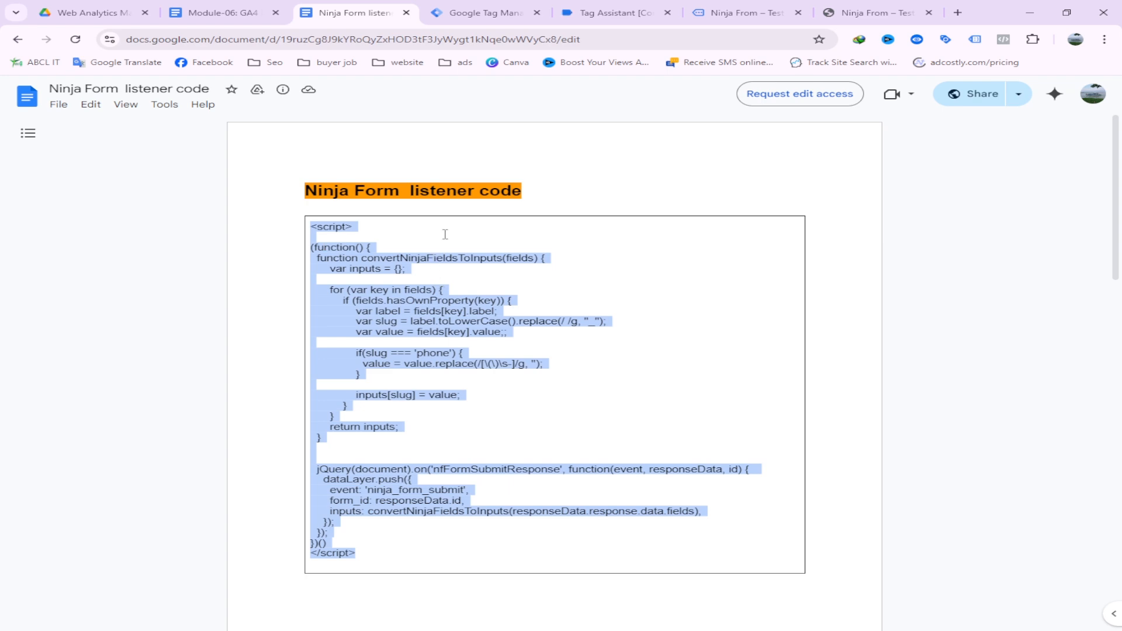
click(502, 13)
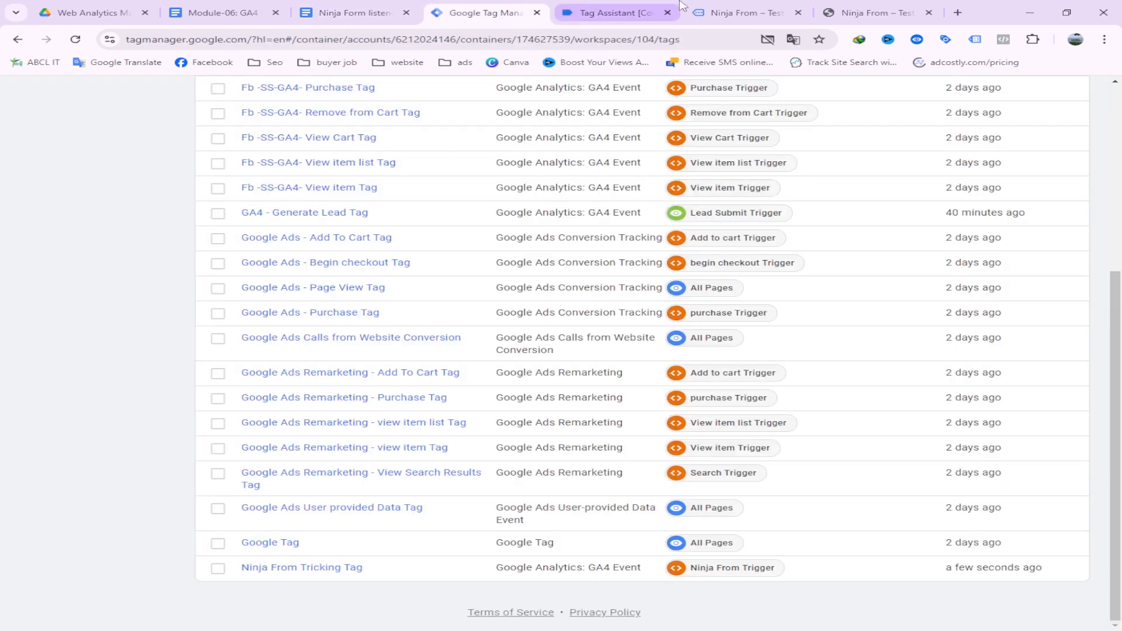
click(742, 12)
click(846, 5)
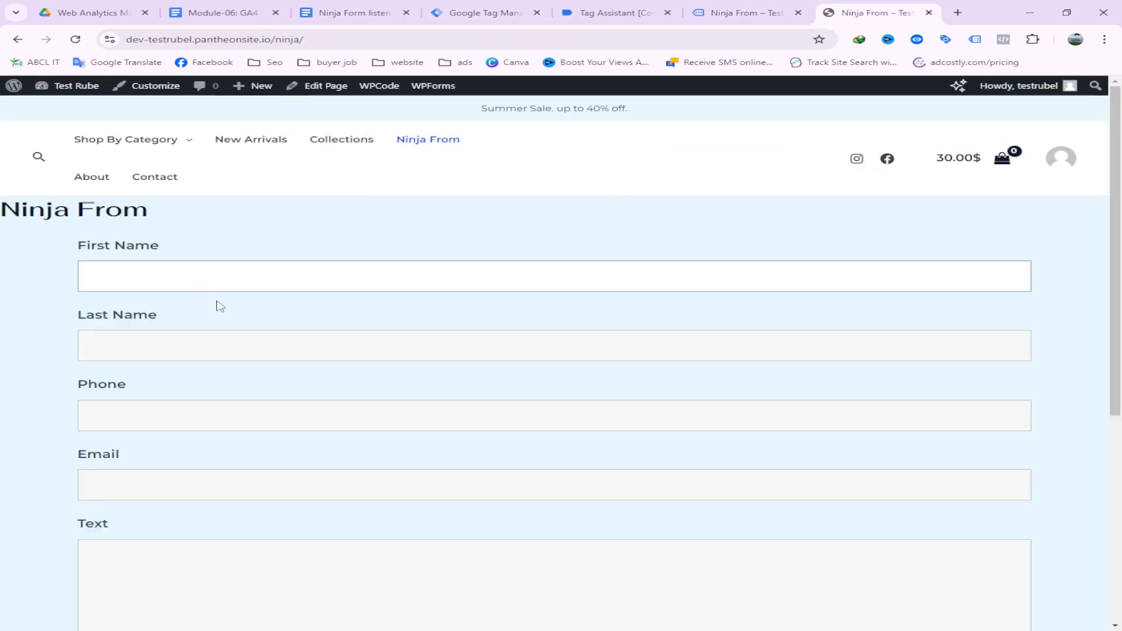
scroll(254, 388, down, 4)
scroll(253, 389, up, 3)
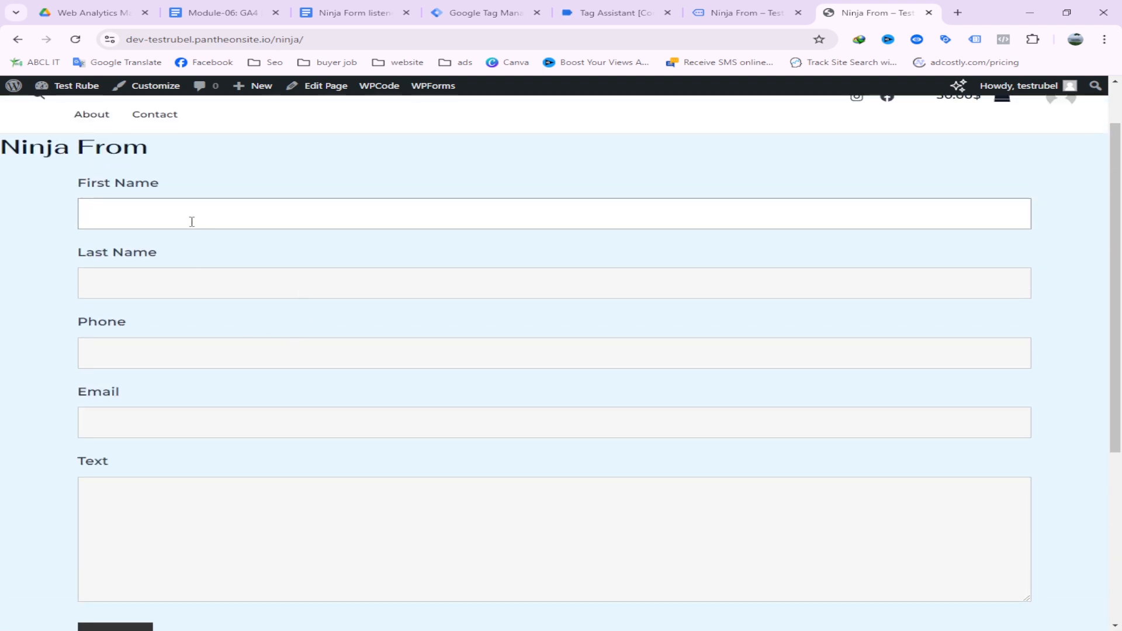
scroll(221, 271, down, 2)
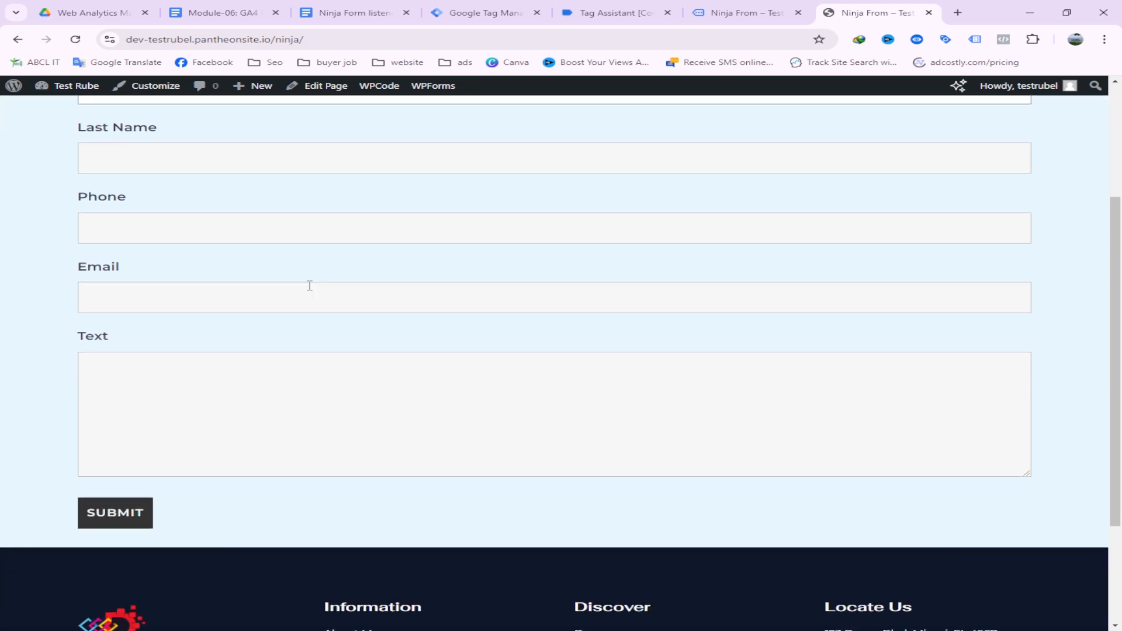
scroll(686, 263, up, 4)
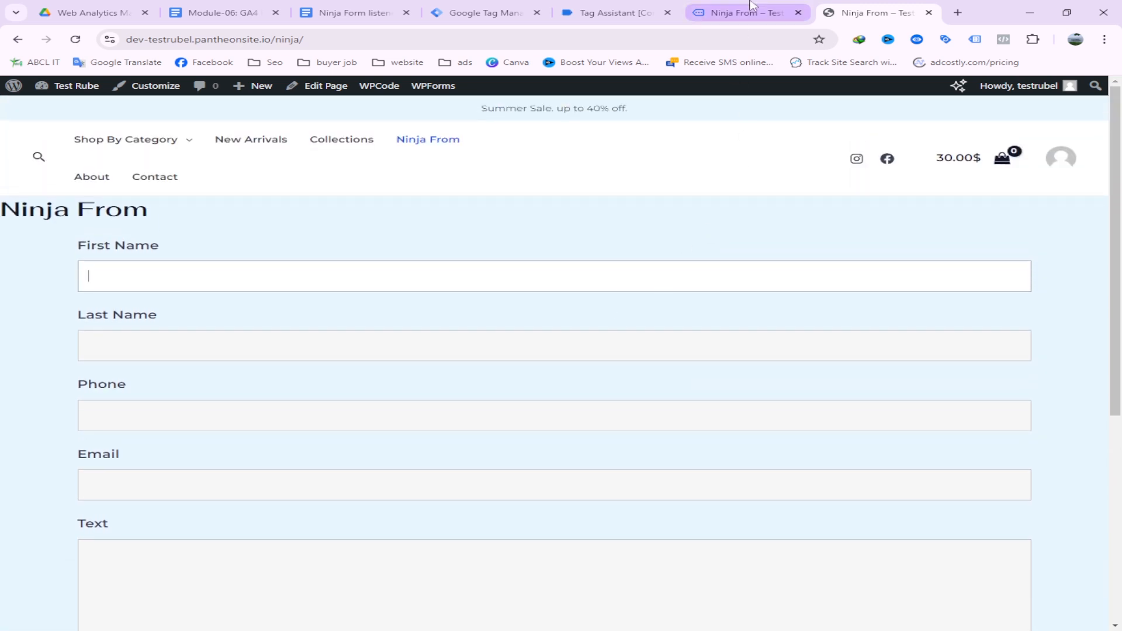